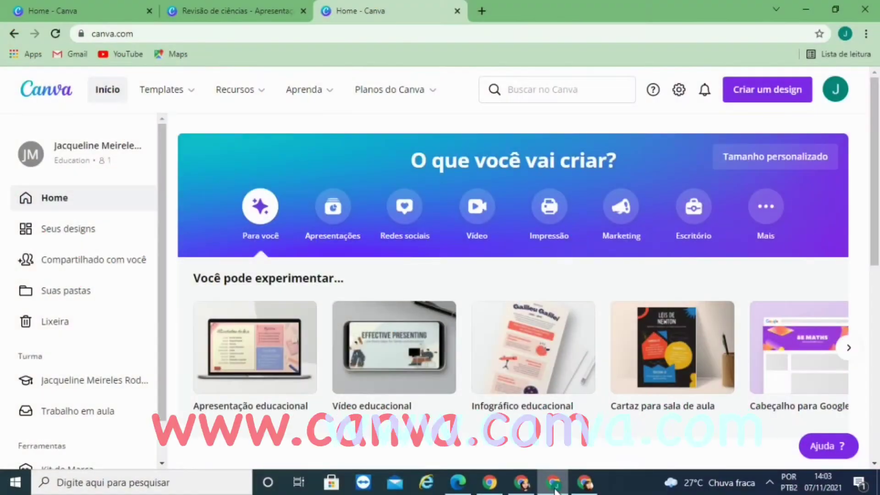
Step: Start a blank presentation, search templates for 'ciências' and scroll through the science templates
click(271, 347)
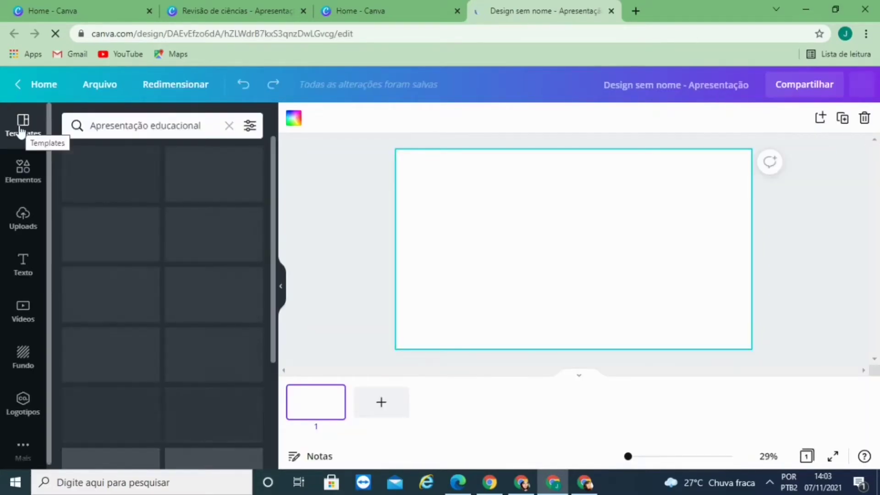
click(229, 127)
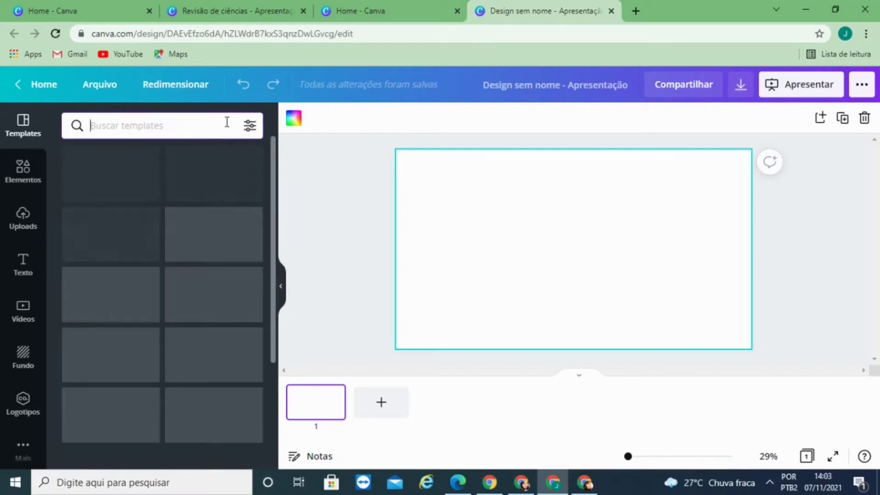
text(ci)
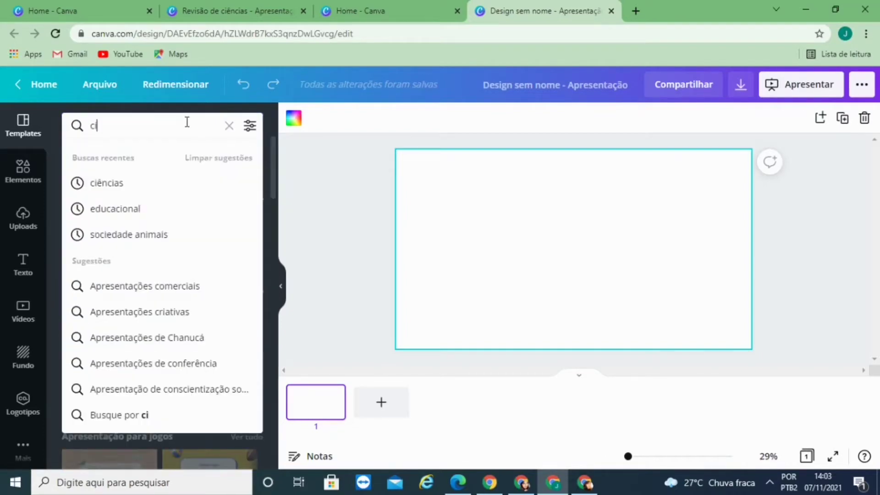
text(ências)
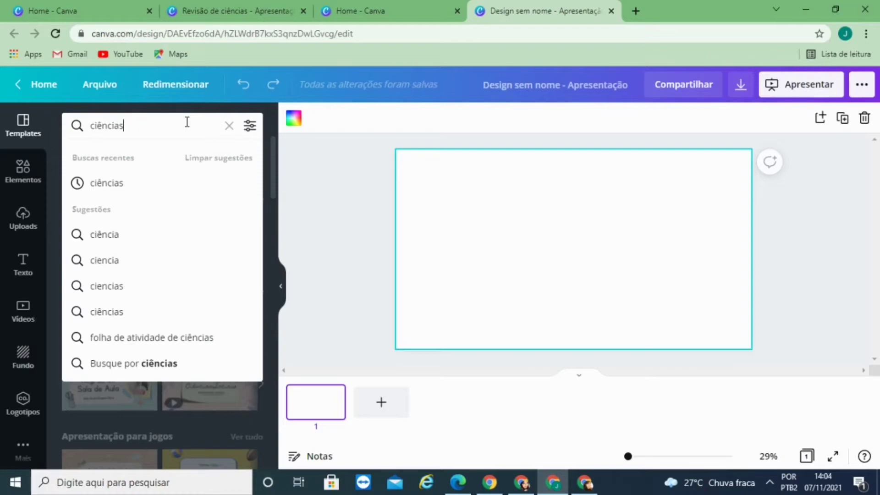
key(Return)
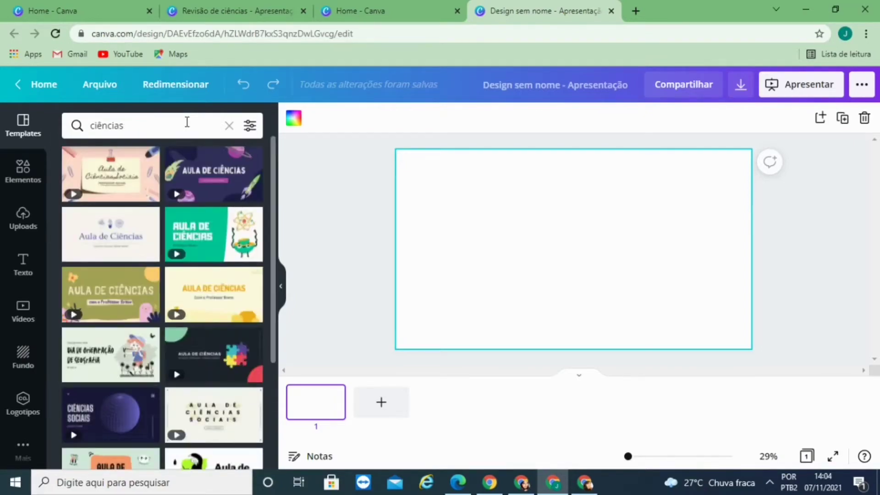
scroll(273, 184, down, 5)
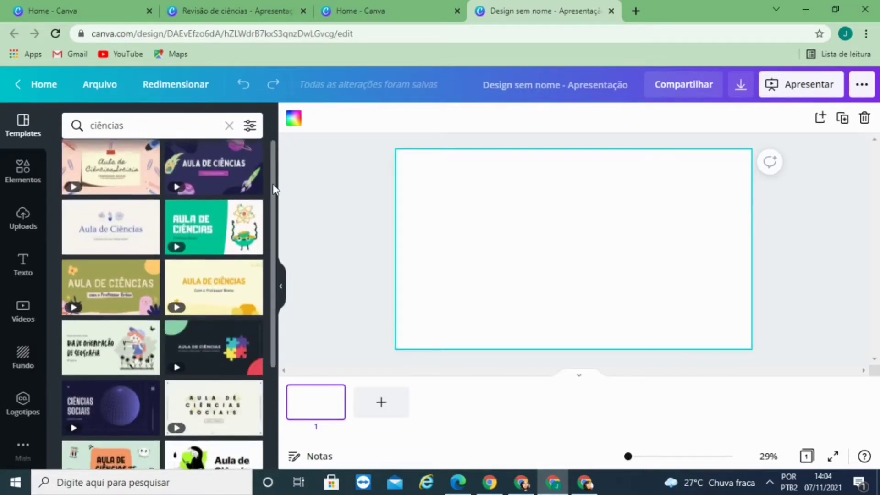
drag(274, 255, 274, 351)
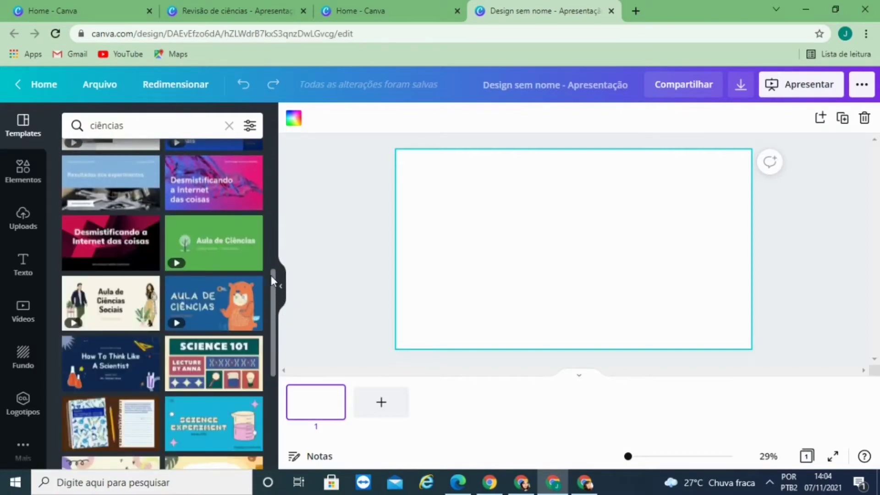
drag(274, 284, 280, 373)
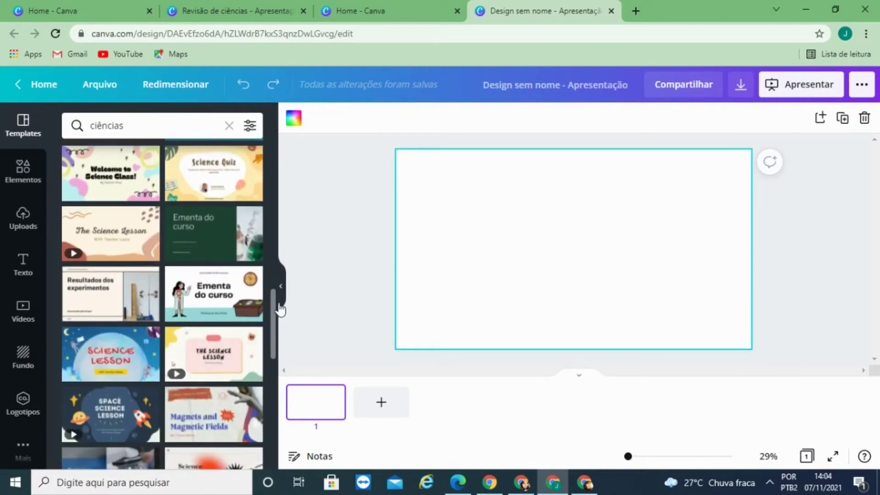
Step: Apply the Space Science Lesson cover to slide 1 and retitle it 'REVISÃO DE CIÊNCIAS'
click(123, 420)
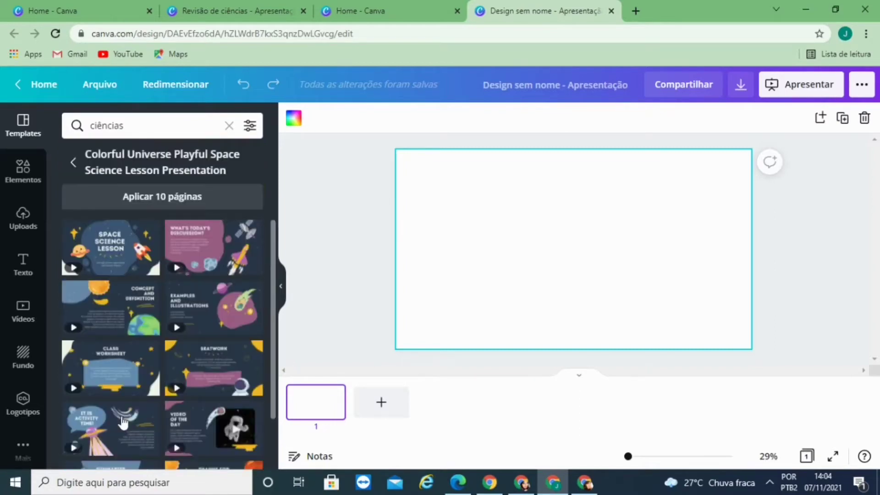
click(108, 252)
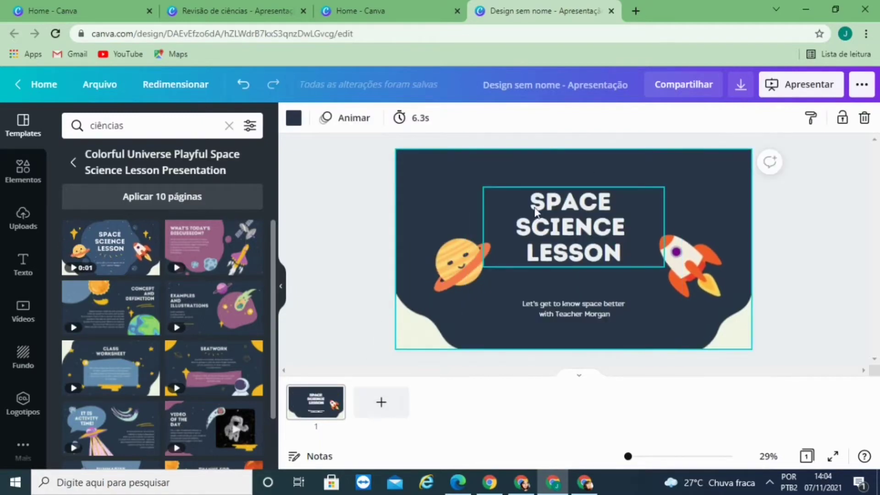
click(534, 202)
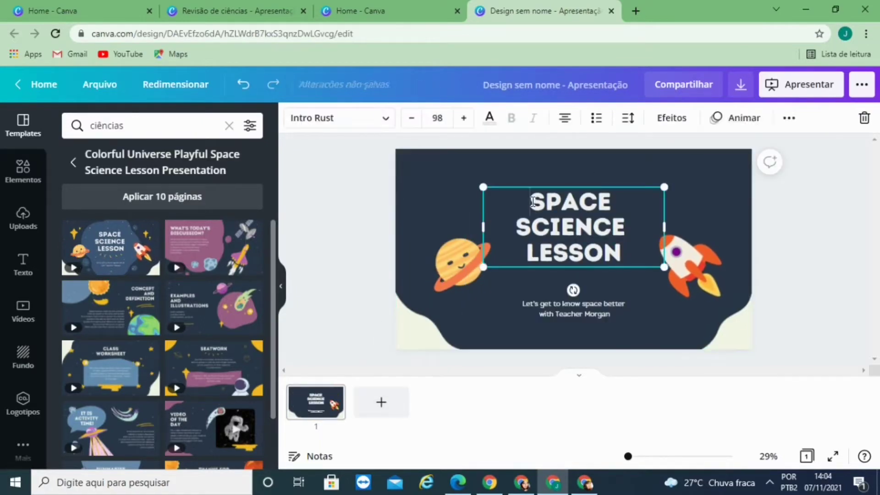
drag(533, 202, 623, 255)
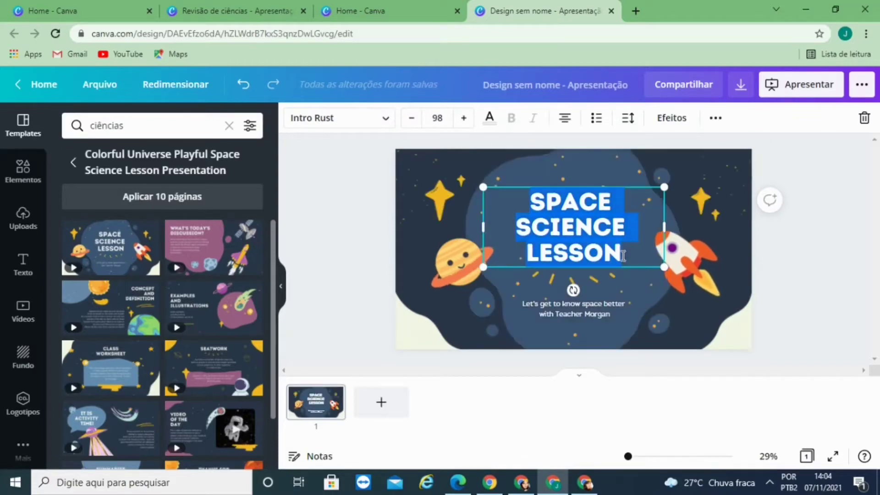
text(REVI)
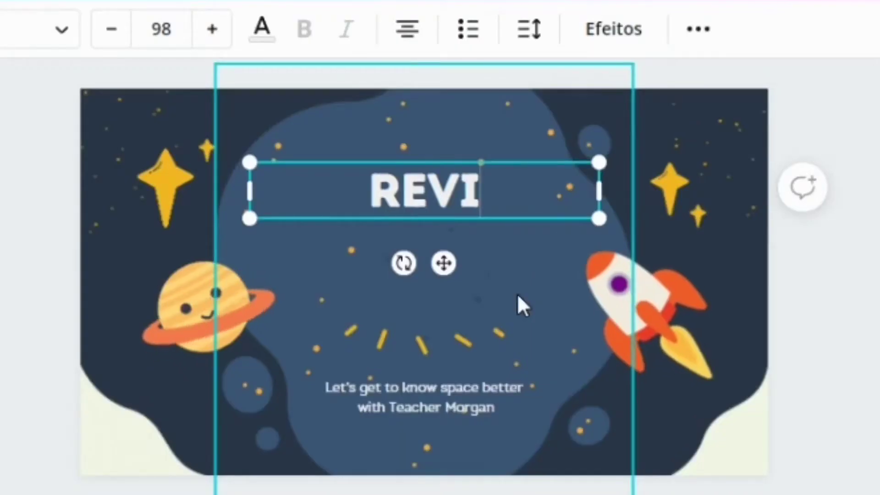
text(SÃO DE)
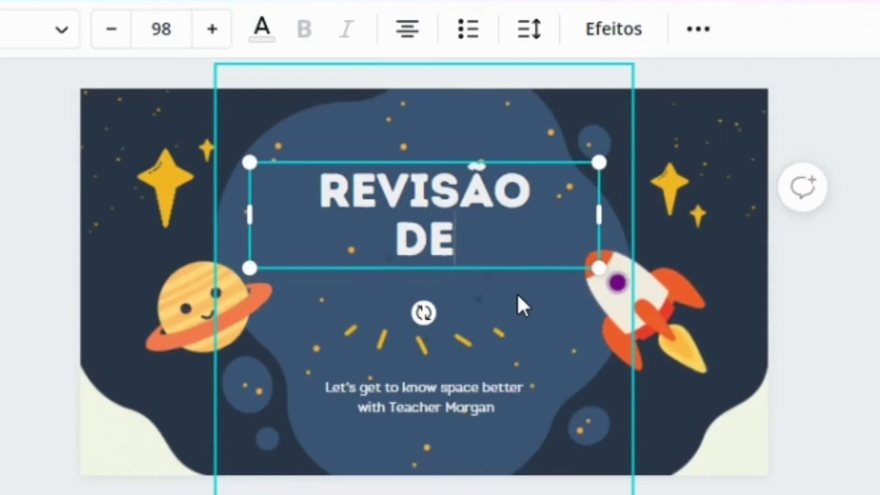
text( CIÊNCIA)
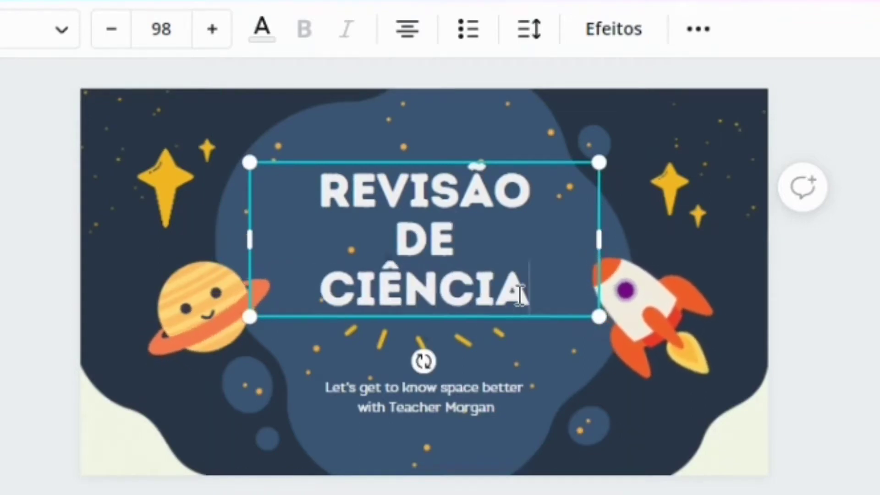
text(S)
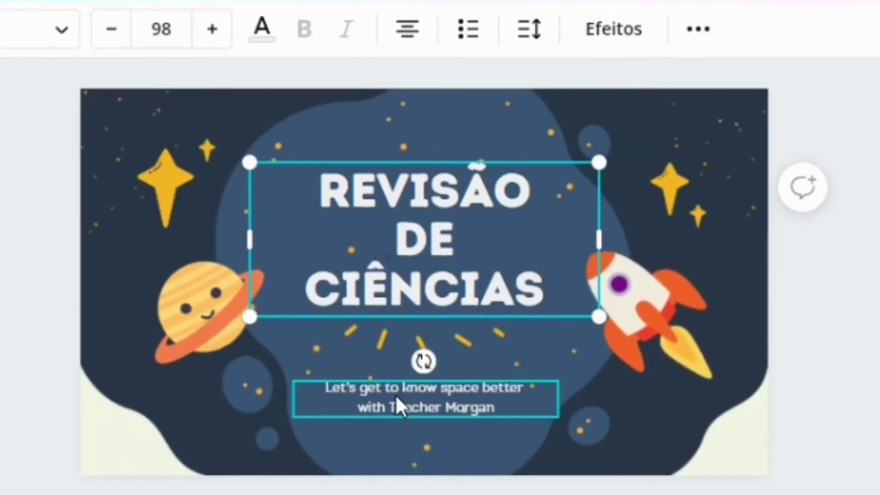
Step: Change the cover subtitle to '5º ano - 3º Trimestre'
click(396, 396)
click(397, 397)
text(5)
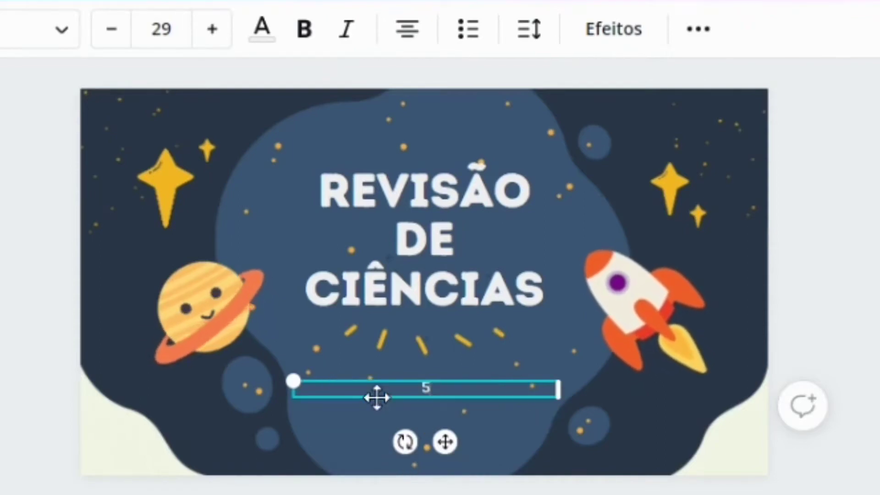
text(º ano)
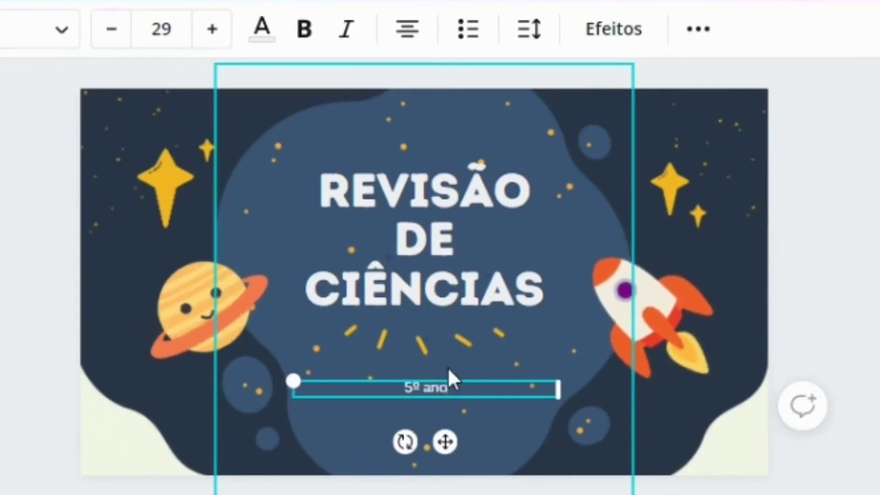
text( - 3)
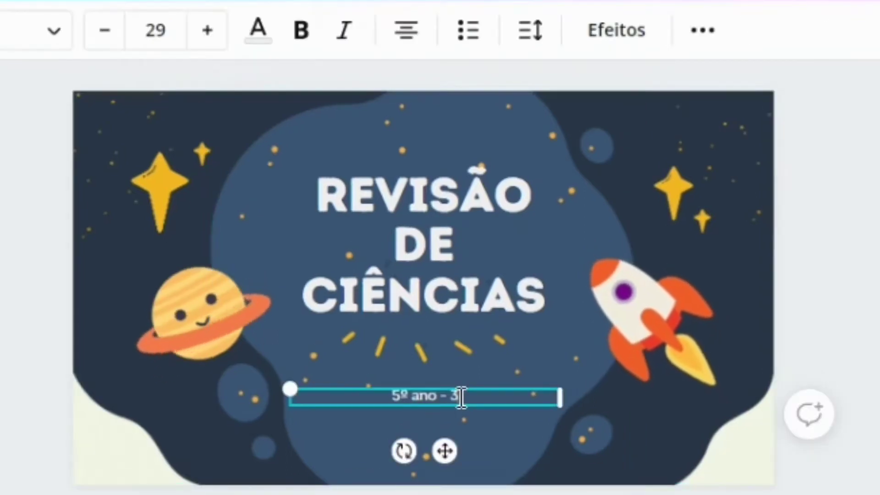
text(º)
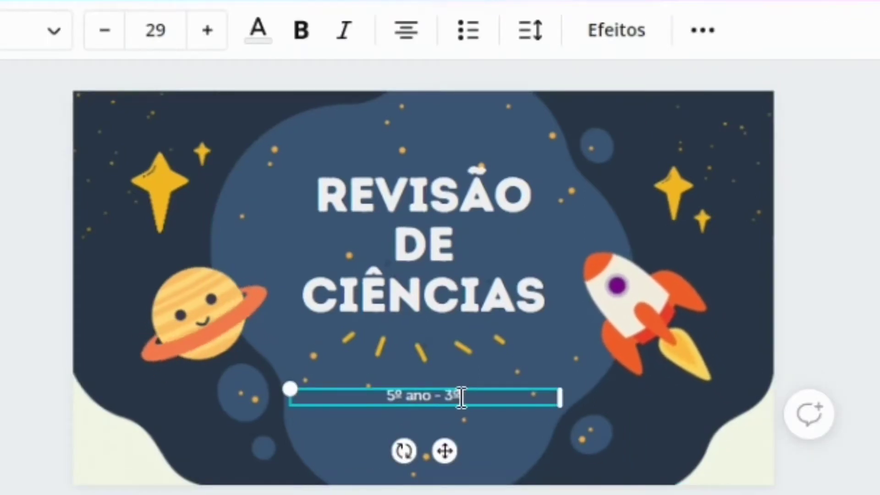
text( Trimestre)
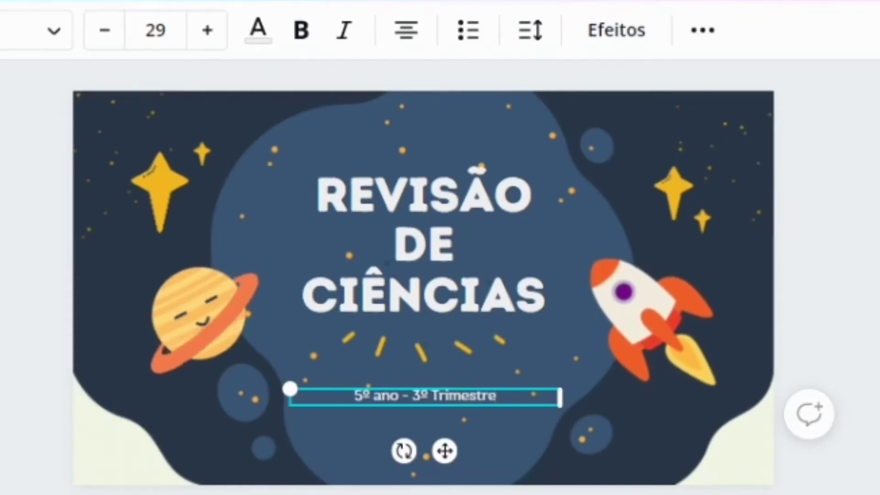
key(Escape)
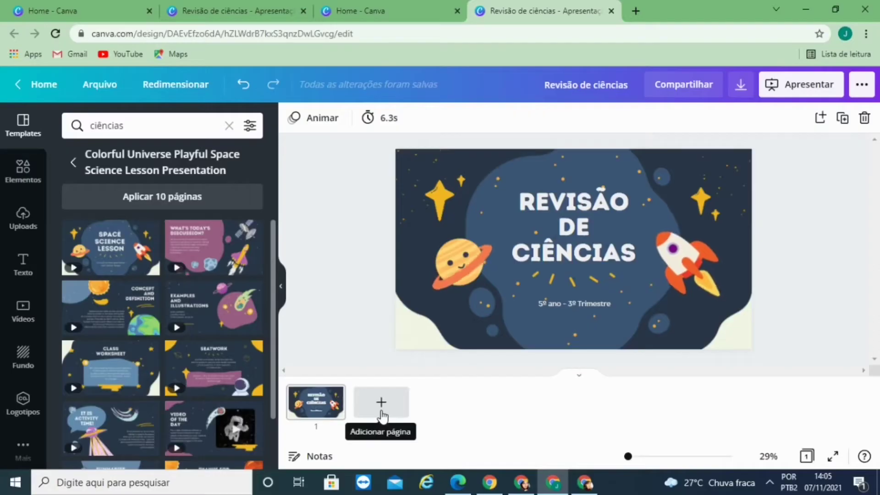
Step: Add a new slide 2 and give it the template's SUMMARIES page layout
click(381, 402)
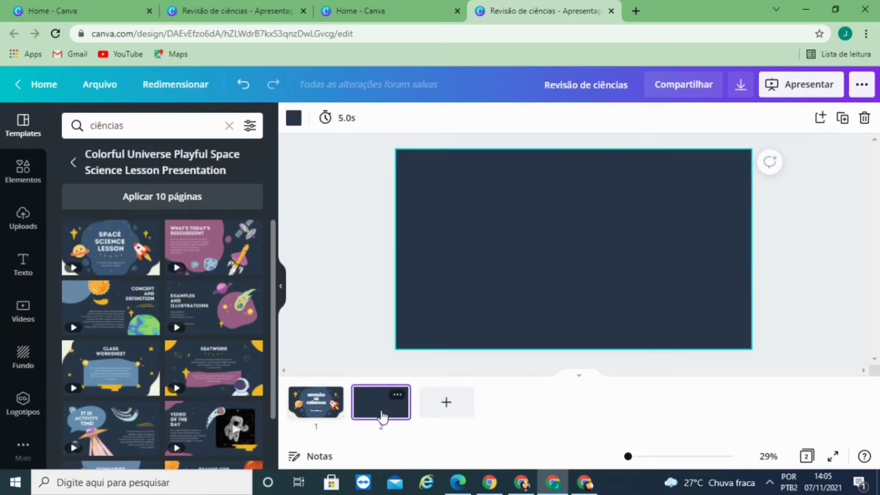
drag(273, 278, 275, 363)
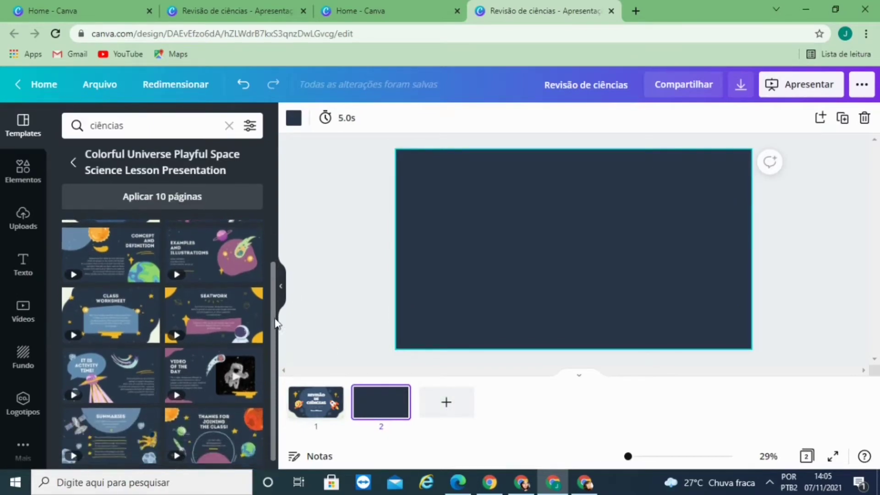
click(111, 423)
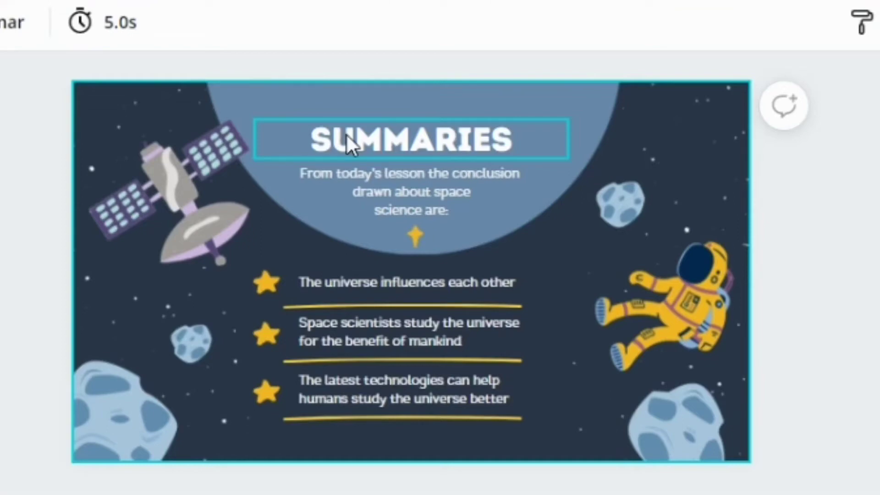
Step: Delete the SUMMARIES title and move the conclusion paragraph up into its place
click(346, 133)
key(Delete)
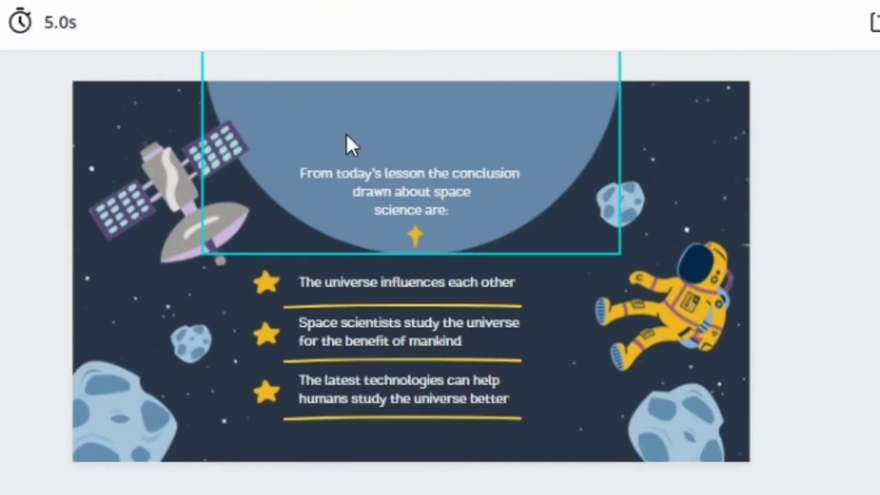
drag(373, 174, 374, 127)
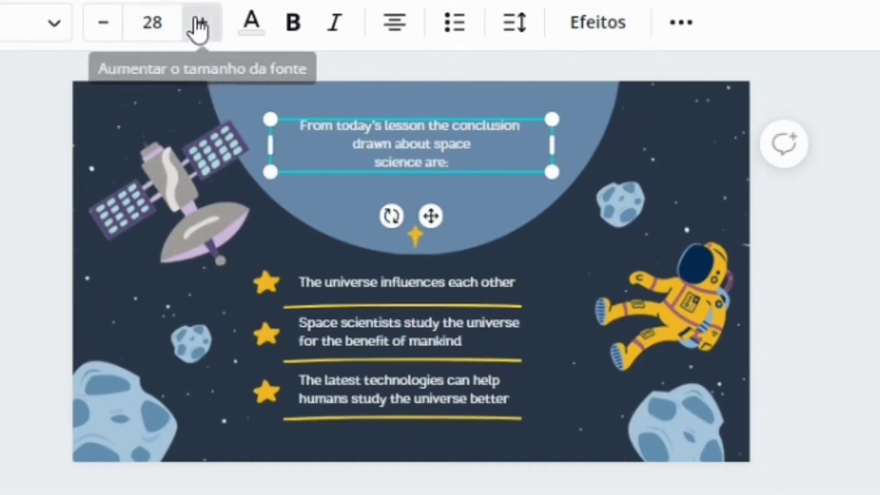
Step: Enlarge the paragraph to size 35 and replace it with 'Qual o instrumento utilizado para ver planetas e estrelas mais de perto?'
double_click(198, 25)
click(198, 25)
click(198, 26)
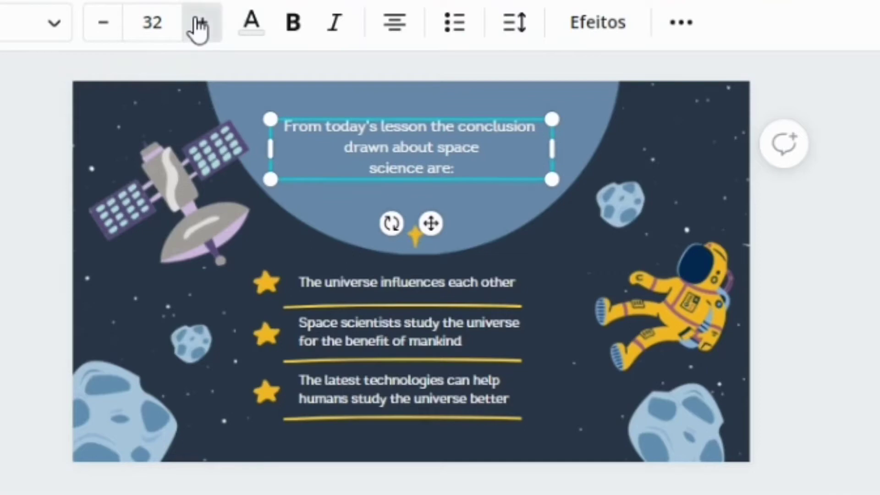
click(198, 25)
click(198, 25)
click(198, 25)
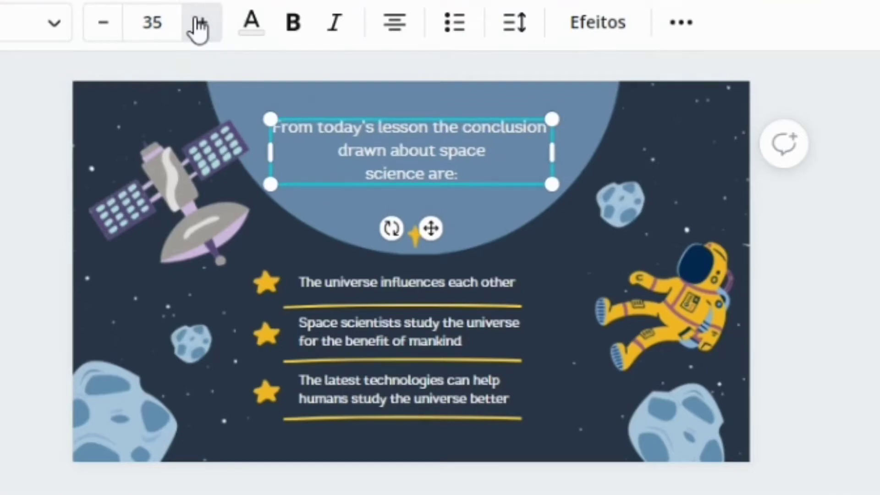
double_click(463, 172)
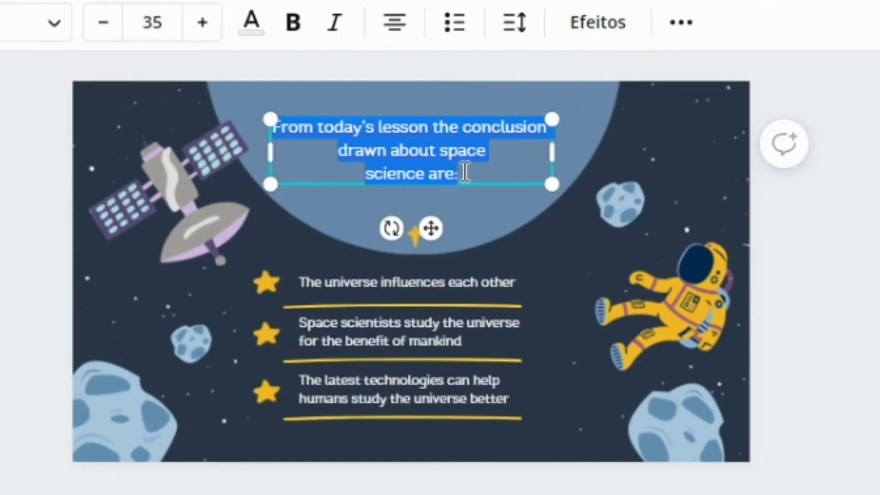
text(Qual)
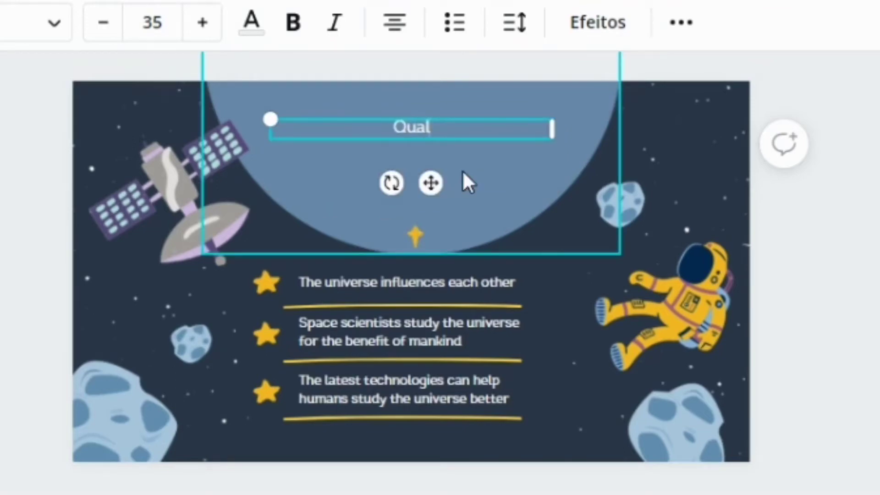
text( o instr)
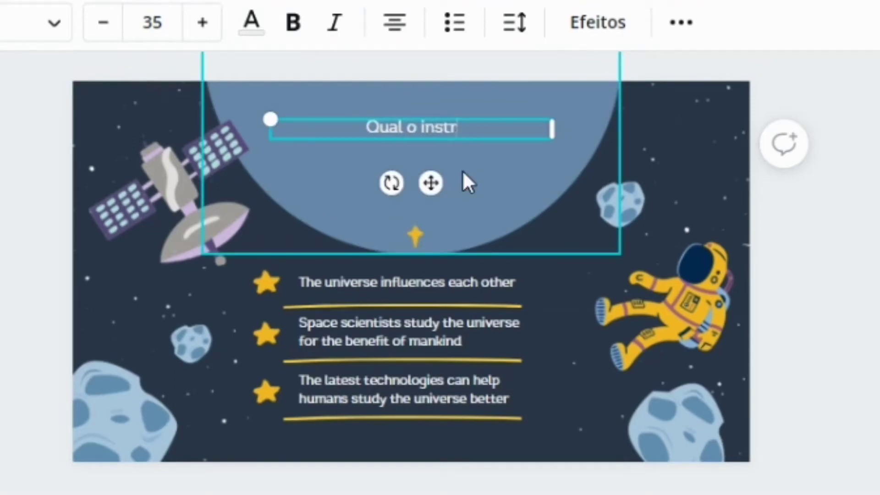
text(umento u)
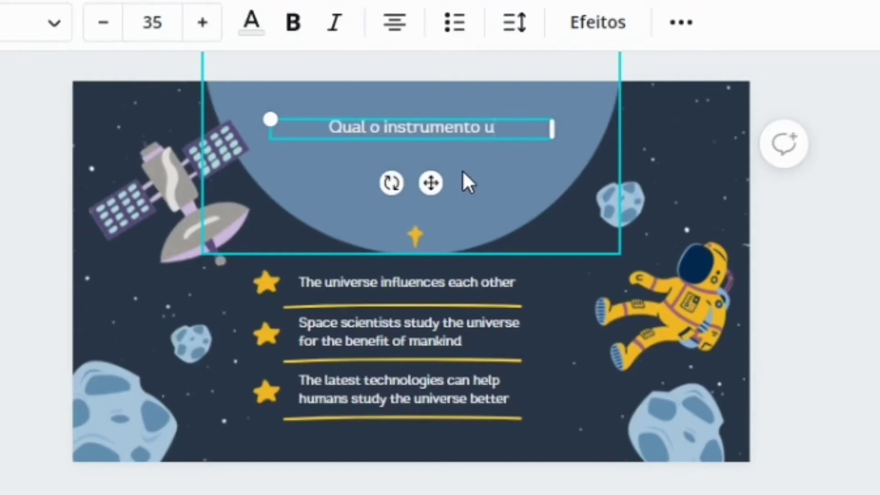
text(tilizado para v)
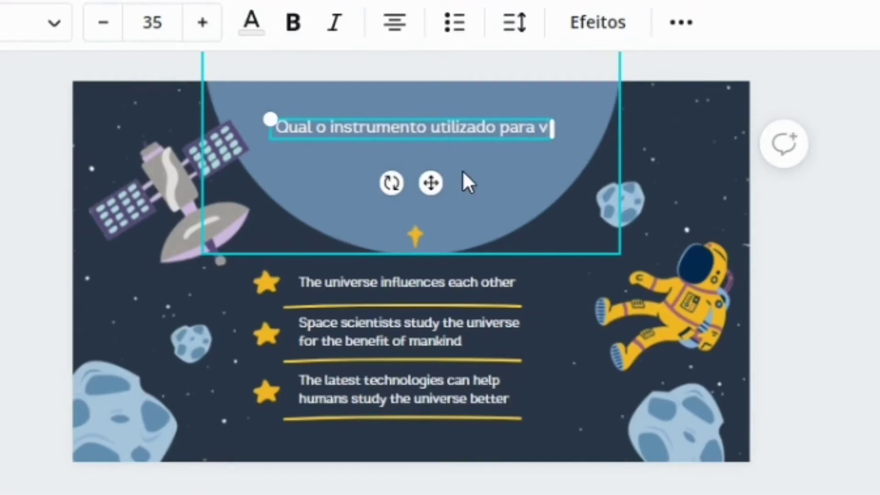
text(er plane)
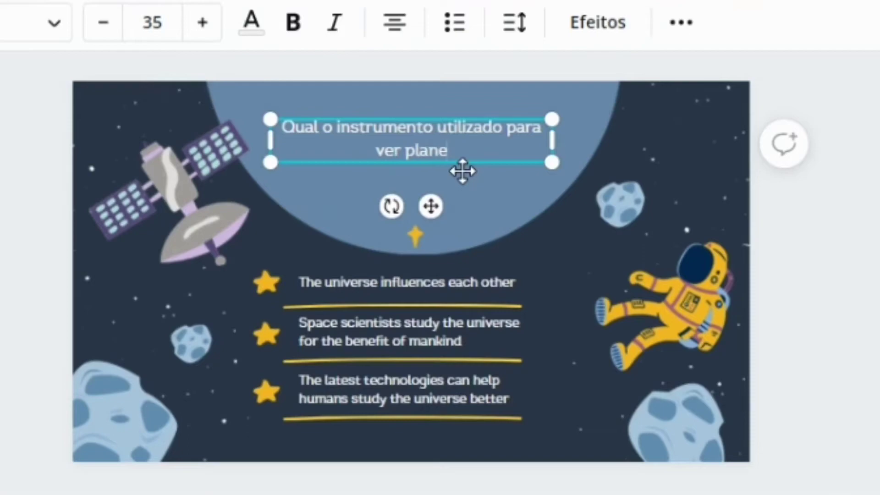
text(tas e es)
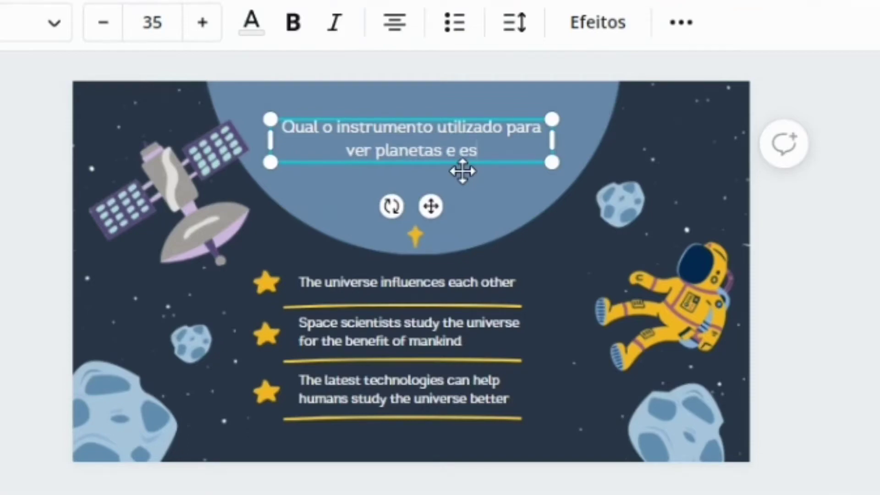
text(trelas)
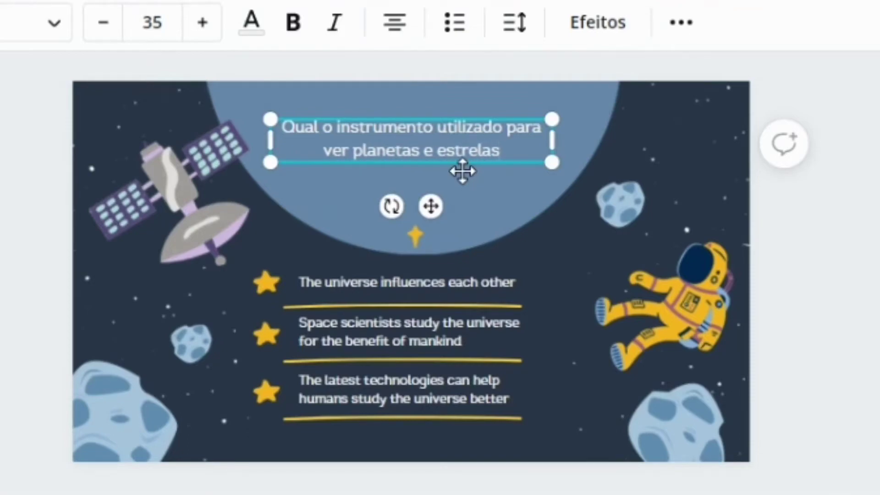
text( mais de perto)
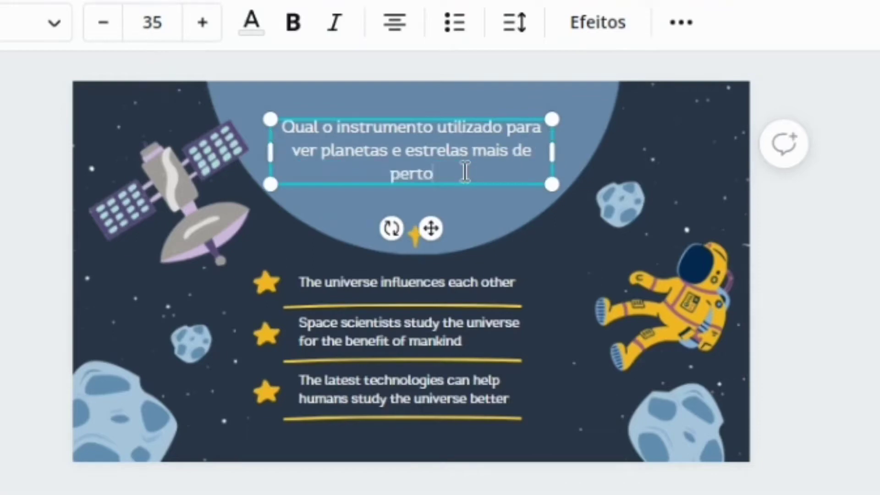
text(?)
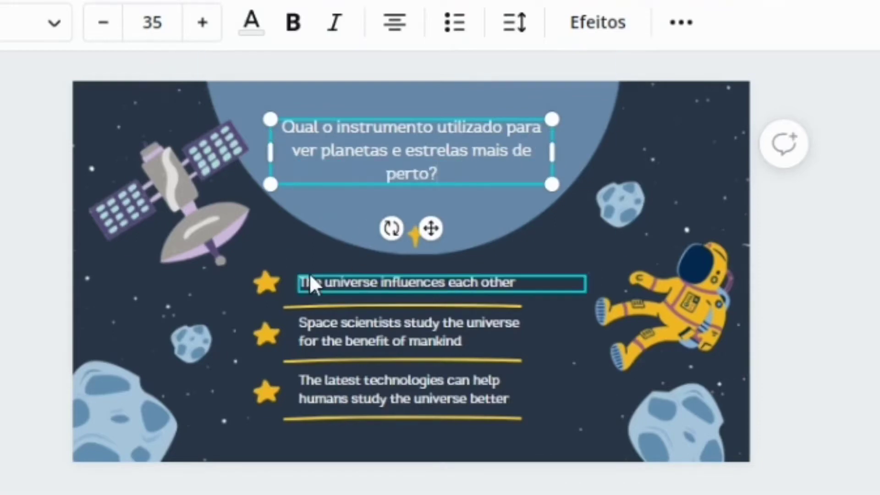
Step: Retype the three starred lines as Binóculo, Telescópio and Microscópio
click(308, 287)
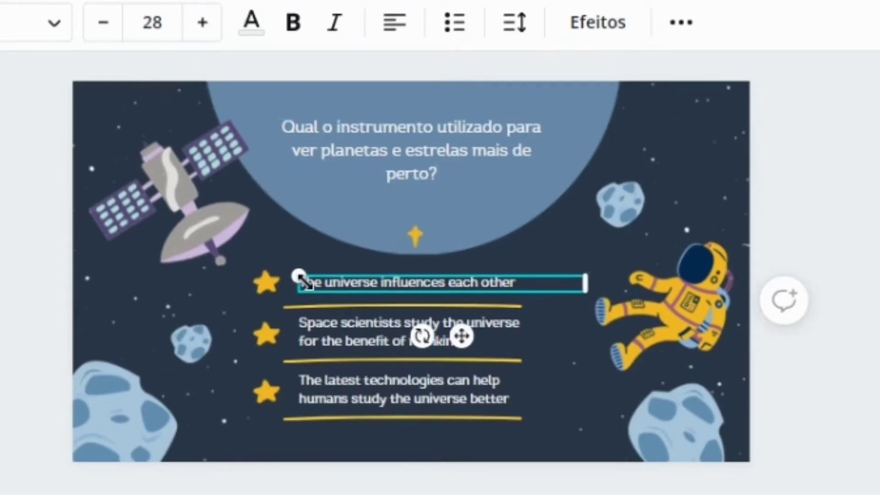
double_click(524, 286)
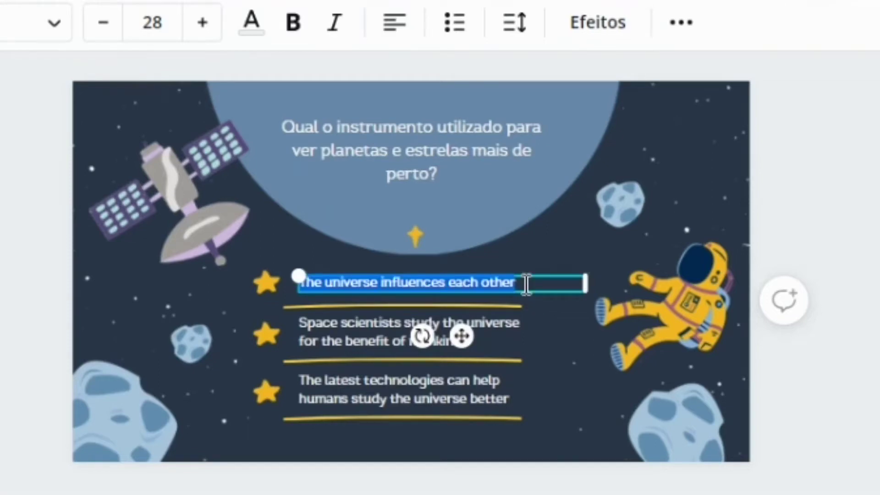
text(Binóculos)
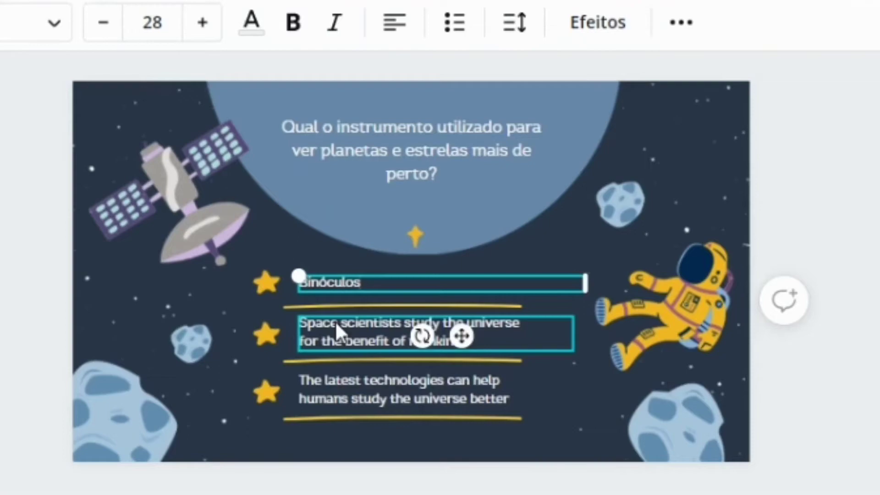
key(BackSpace)
double_click(330, 328)
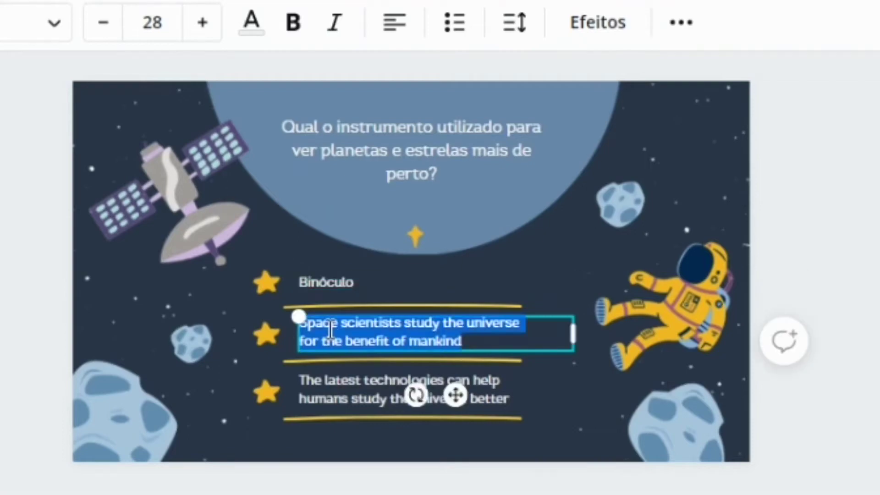
text(Telescópio)
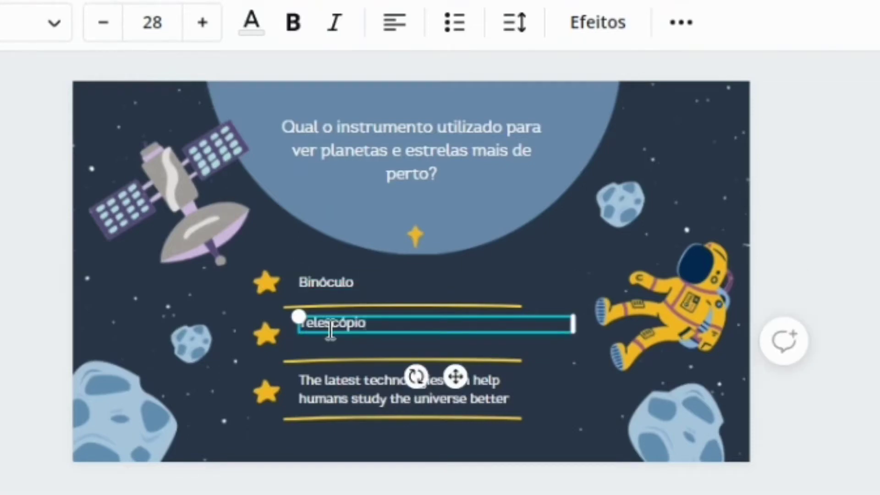
double_click(321, 383)
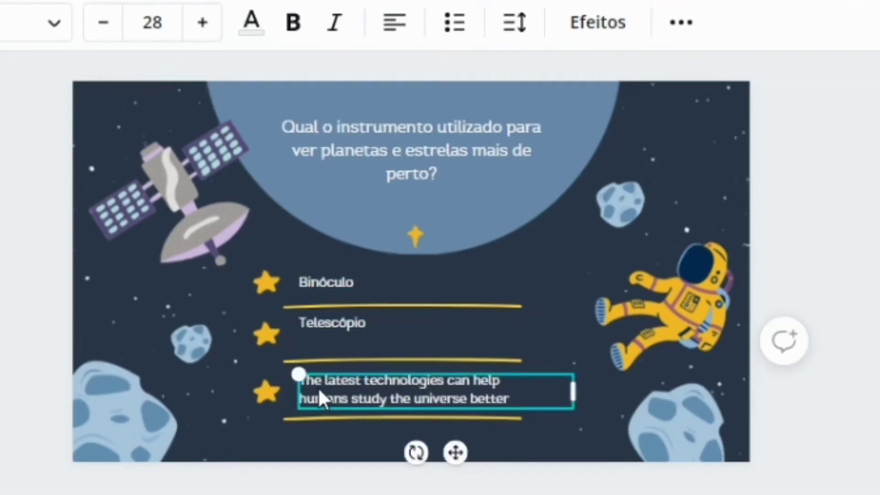
drag(526, 402, 285, 360)
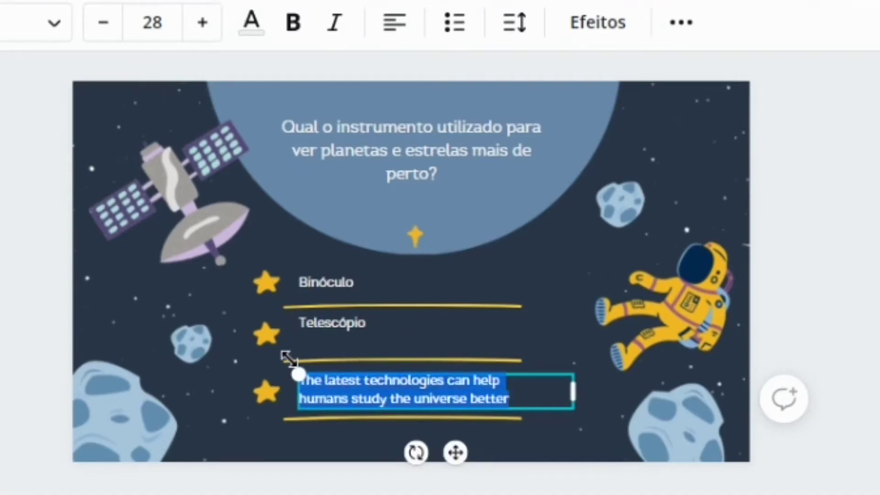
key(BackSpace)
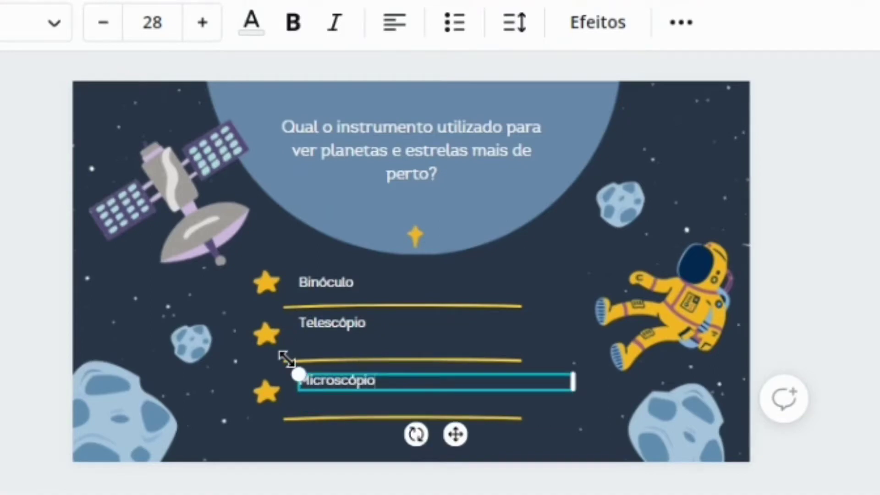
click(873, 202)
Step: Enlarge the Binóculo answer toward font size 40
click(334, 278)
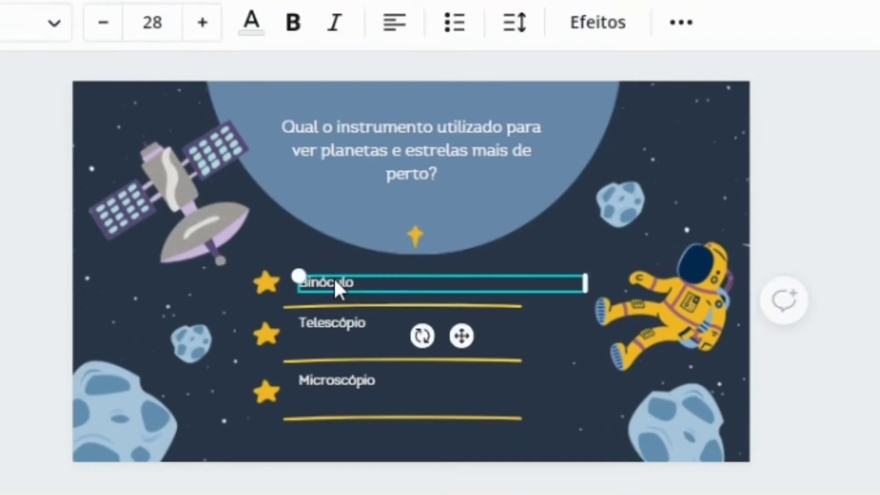
click(202, 23)
click(202, 23)
click(202, 23)
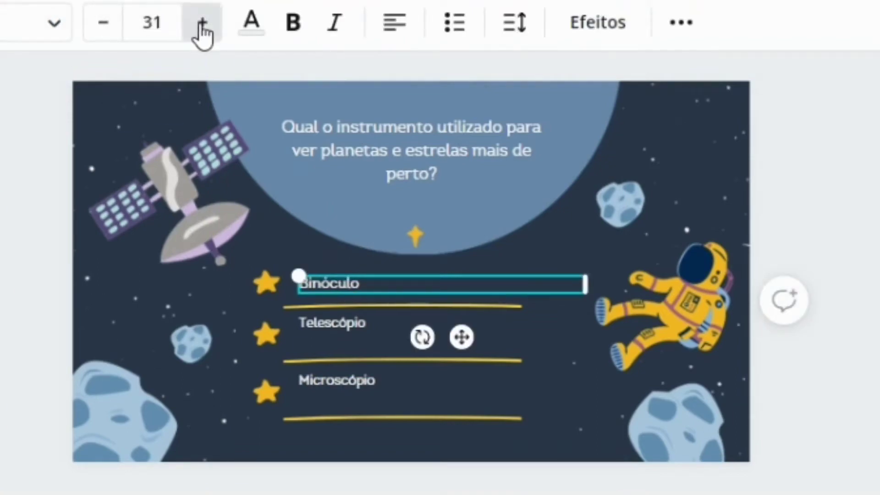
click(202, 23)
click(202, 23)
click(202, 23)
click(202, 23)
click(202, 23)
click(202, 23)
click(202, 23)
click(201, 23)
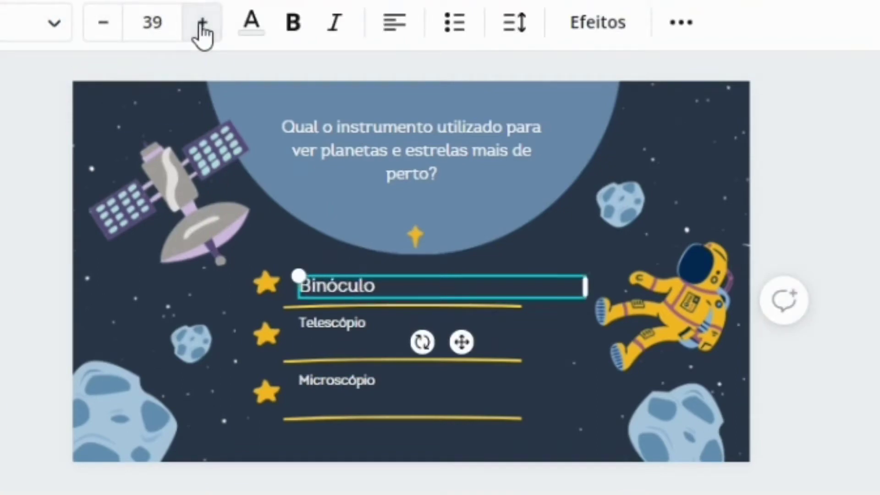
click(202, 23)
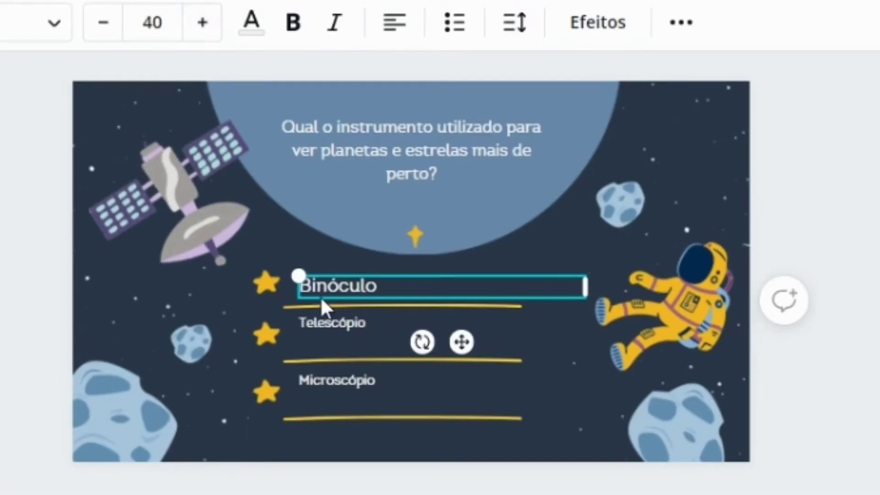
Step: Bring the Telescópio answer up to font size 40
click(326, 321)
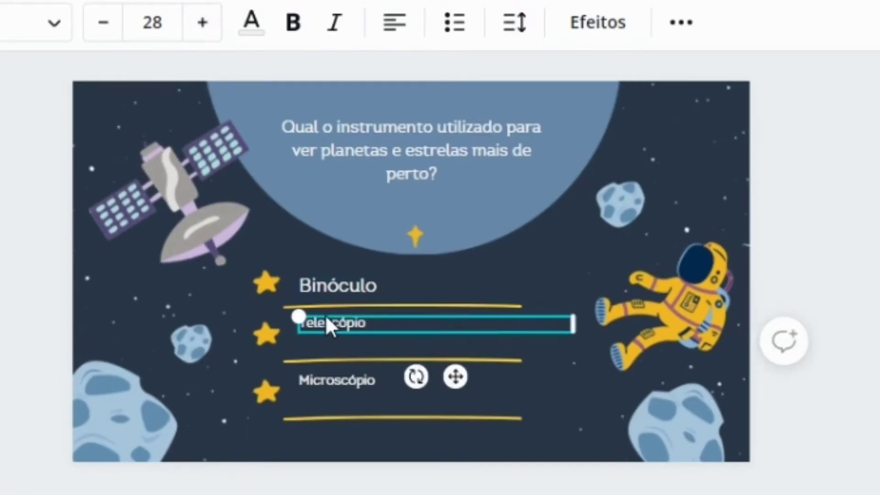
click(203, 23)
triple_click(203, 22)
triple_click(203, 23)
double_click(202, 22)
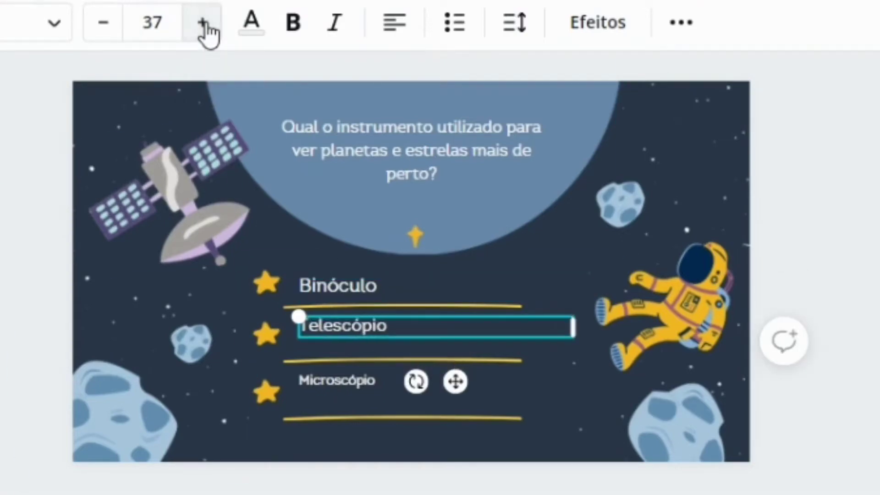
click(202, 23)
click(202, 23)
click(202, 23)
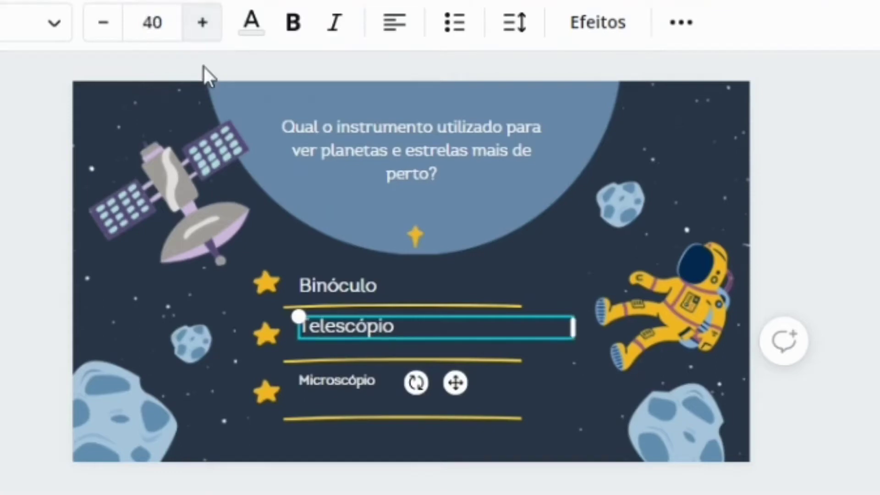
Step: Bring the Microscópio answer up to font size 40
click(330, 381)
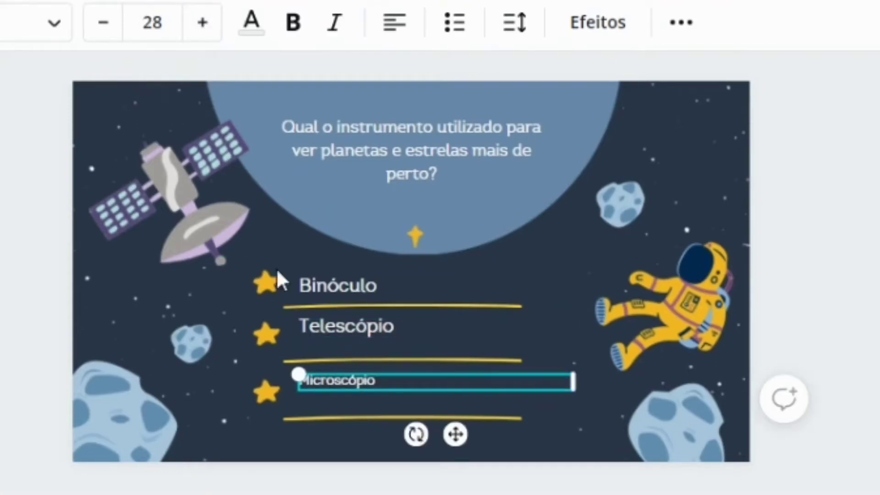
triple_click(209, 31)
triple_click(209, 31)
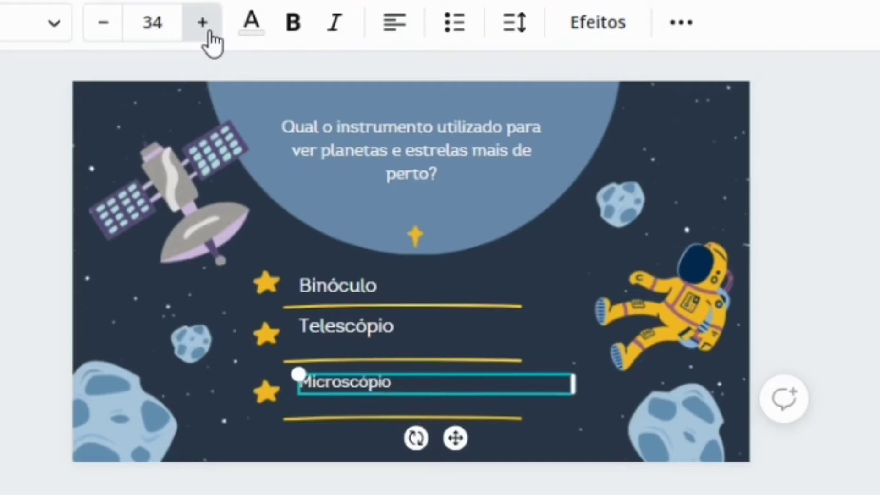
triple_click(209, 32)
click(208, 31)
click(209, 31)
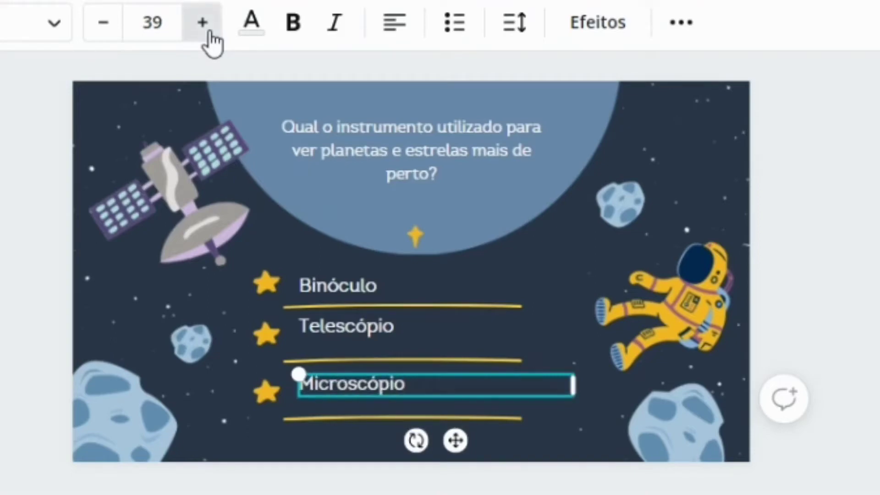
click(210, 32)
click(803, 234)
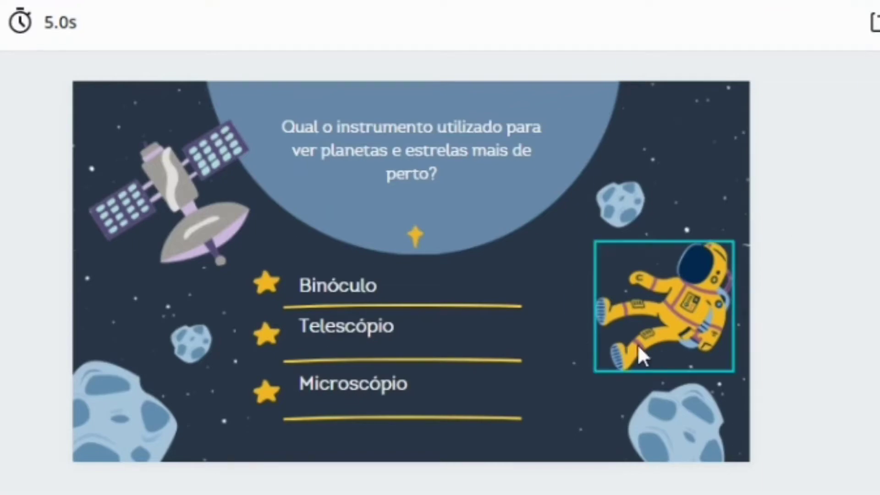
click(404, 344)
Step: Nudge the Telescópio and Microscópio answers slightly lower on the slide
mouse_move(403, 340)
mouse_down()
mouse_move(399, 349)
mouse_move(397, 339)
mouse_up()
click(364, 385)
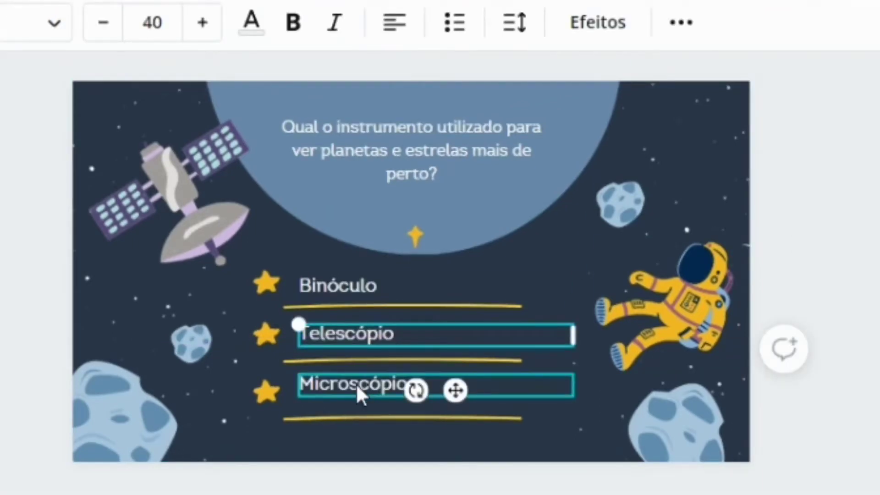
drag(354, 394, 353, 401)
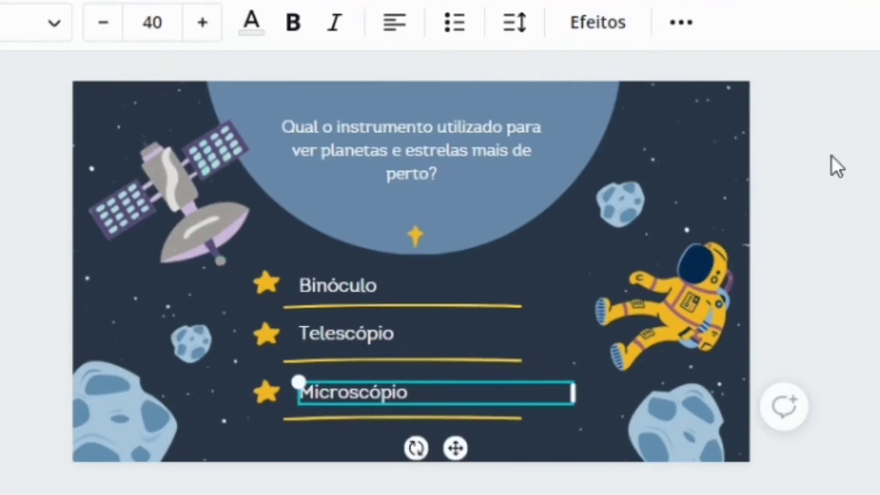
click(859, 196)
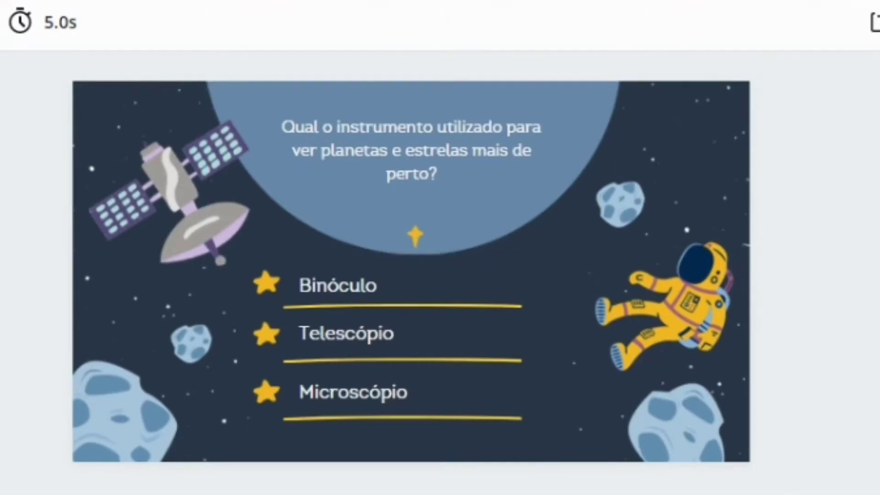
right_click(92, 234)
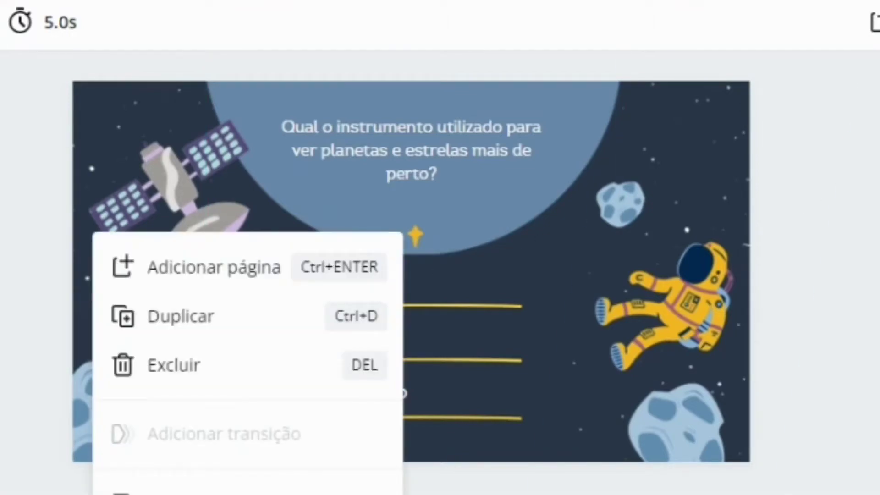
click(874, 236)
Step: Enlarge the quiz question text to font size 40
click(424, 175)
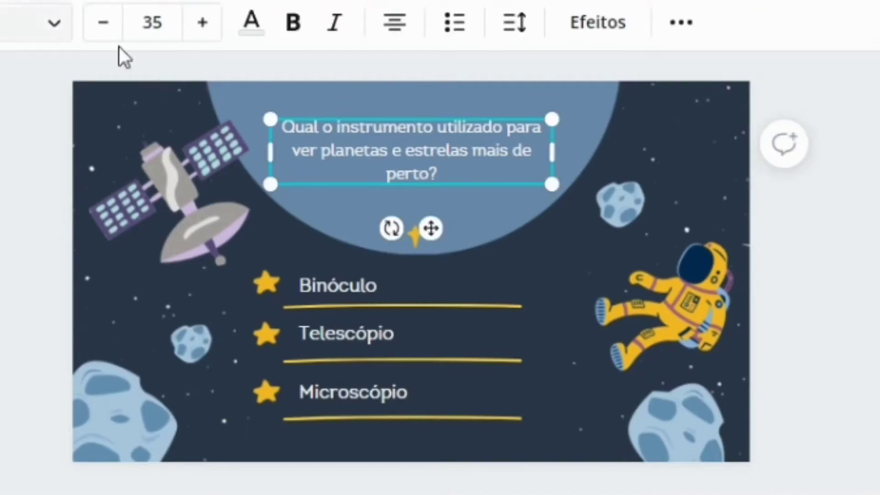
click(201, 24)
click(200, 23)
click(200, 24)
click(201, 23)
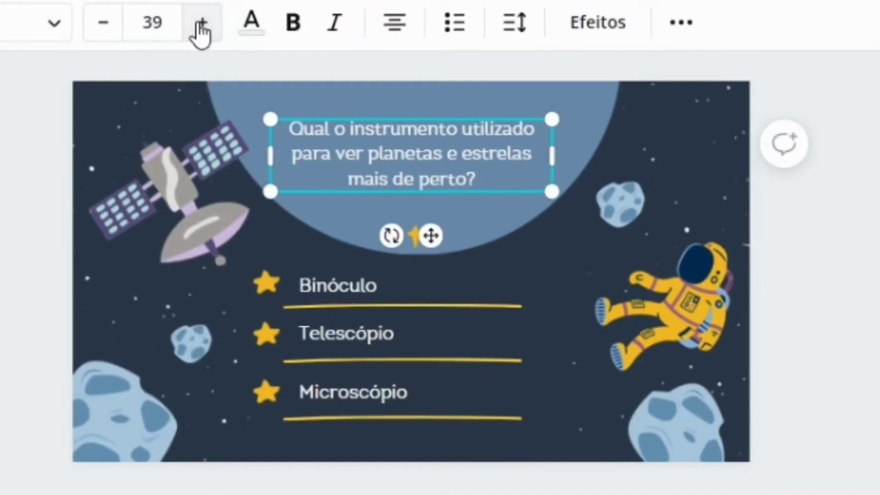
click(200, 24)
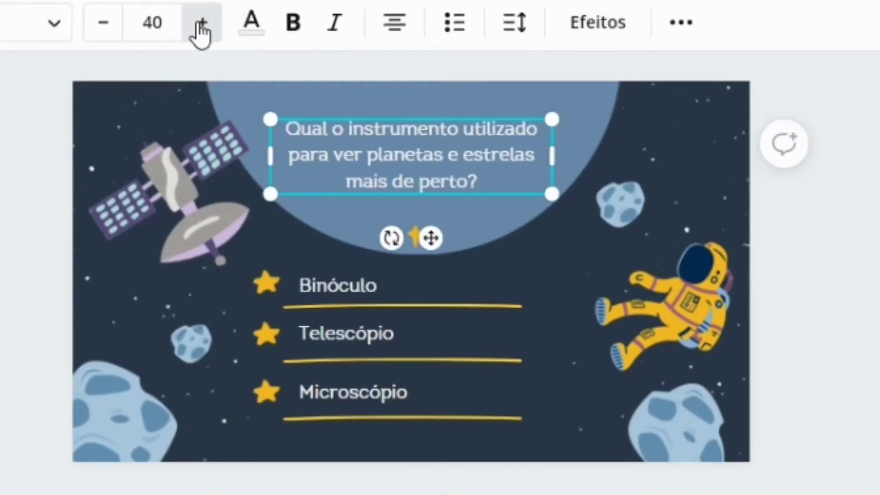
click(858, 129)
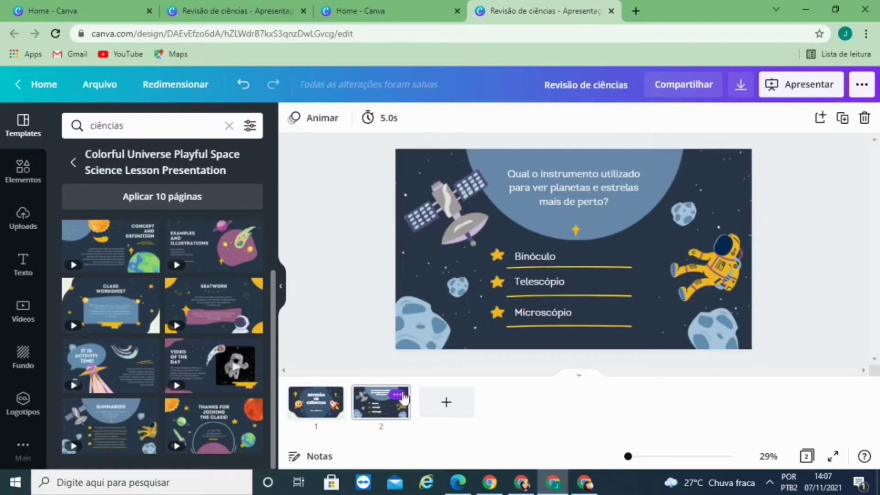
click(397, 394)
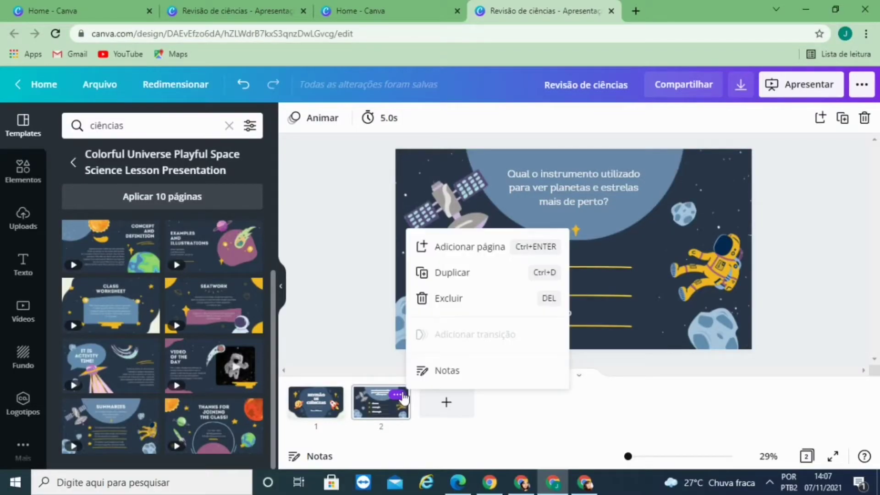
Step: Duplicate the question slide into page 3, discarding an accidental extra copy first
click(482, 280)
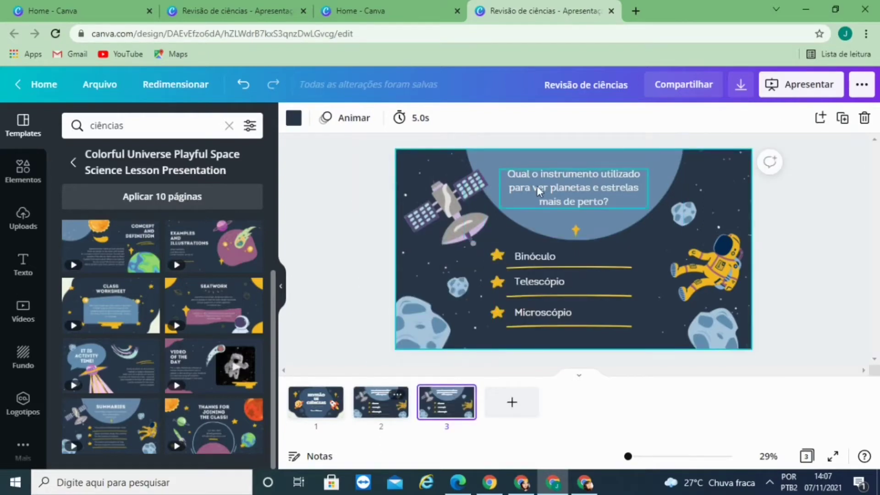
click(508, 178)
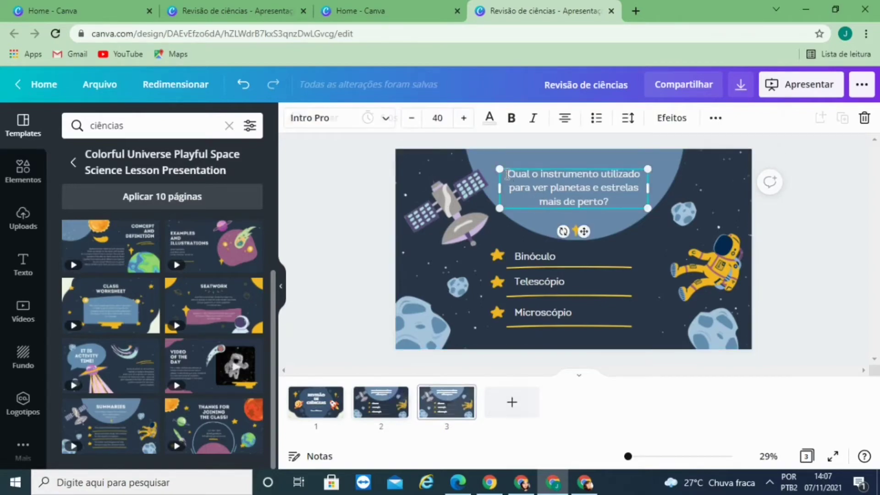
click(447, 402)
key(Delete)
click(398, 395)
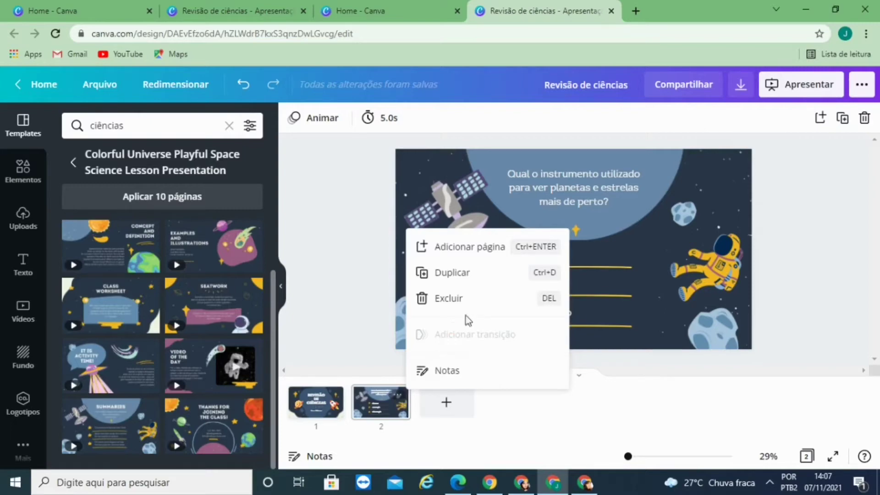
click(482, 280)
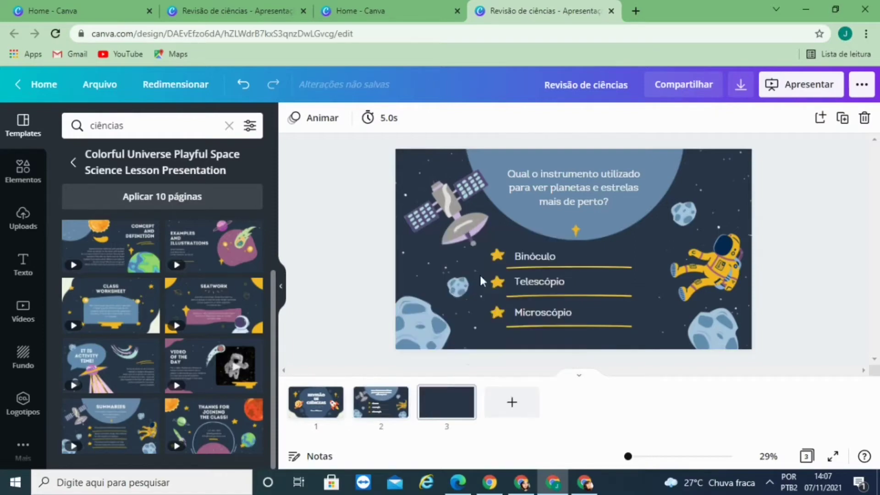
Step: Replace page 3's question with 'Quem foi o primeiro cientista a usar lunetas em estudos científicos?'
double_click(611, 209)
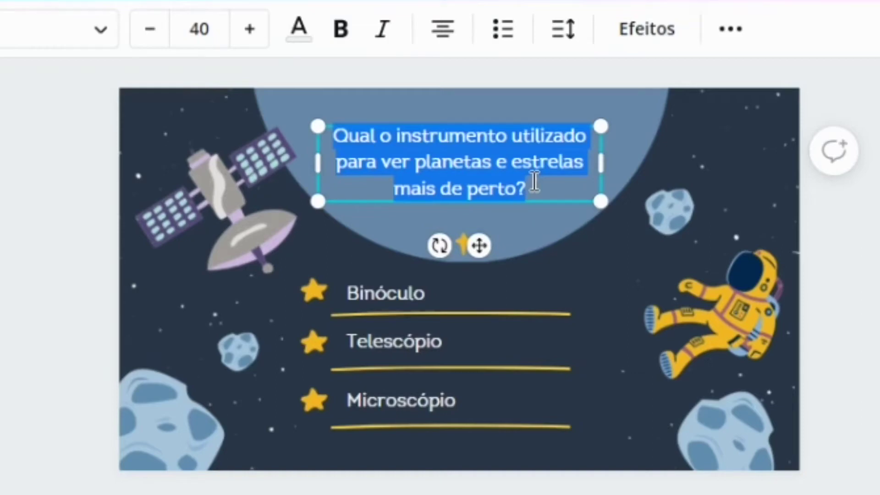
text(Quem foi)
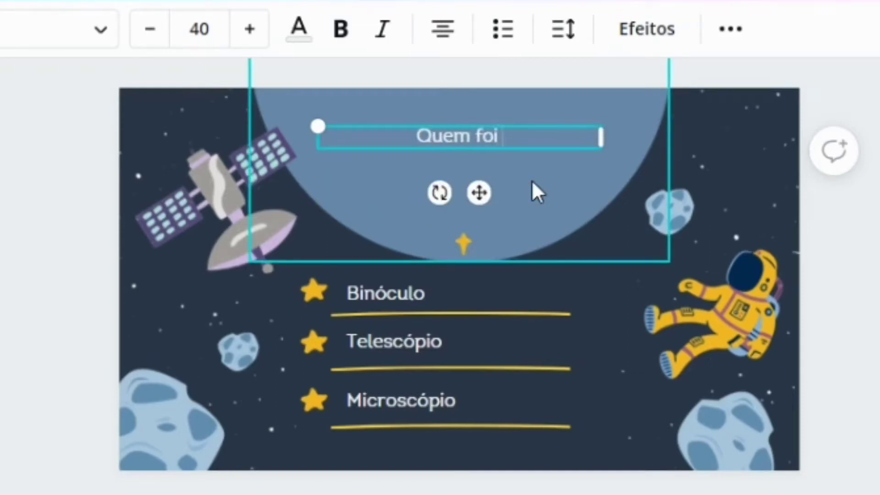
text( o primeiro)
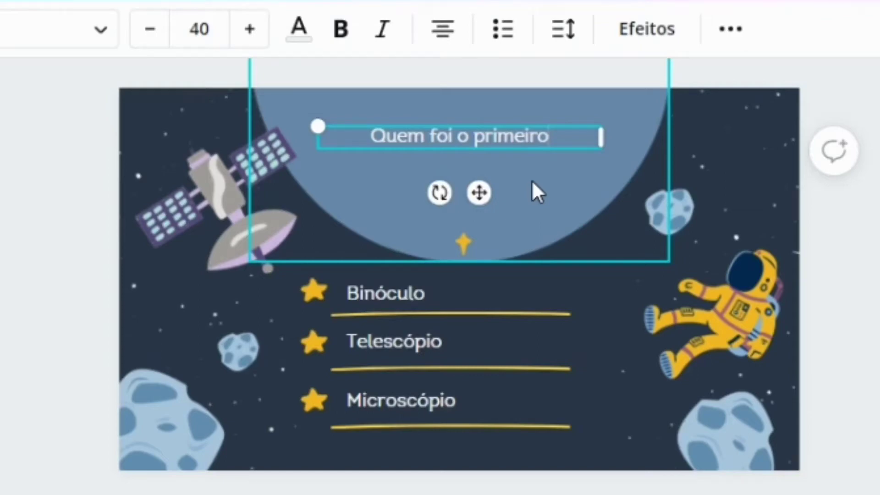
text( ci)
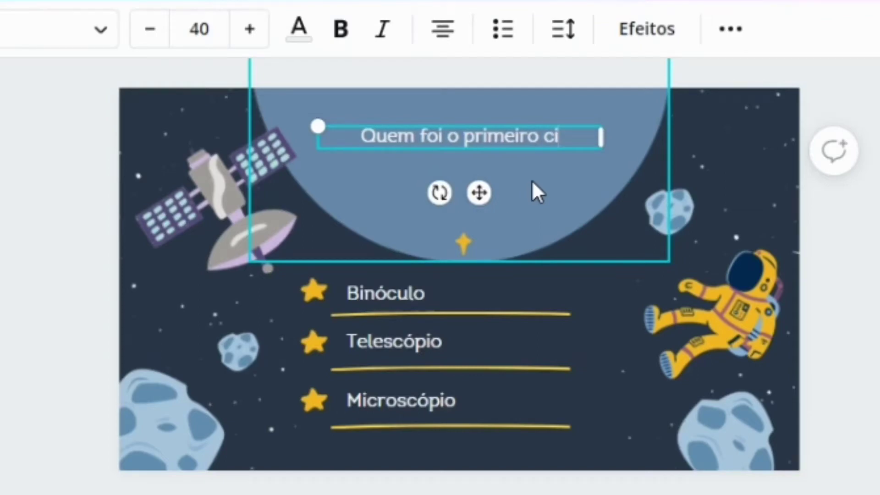
text(entista)
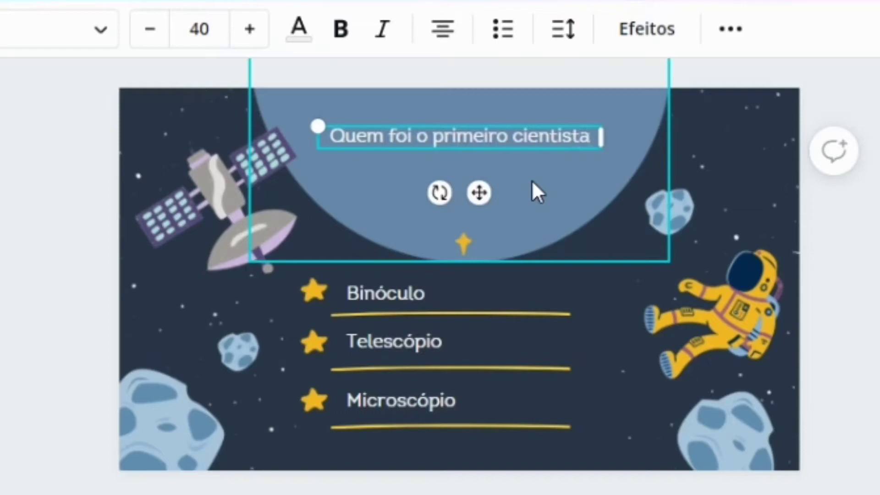
text( a usar lune)
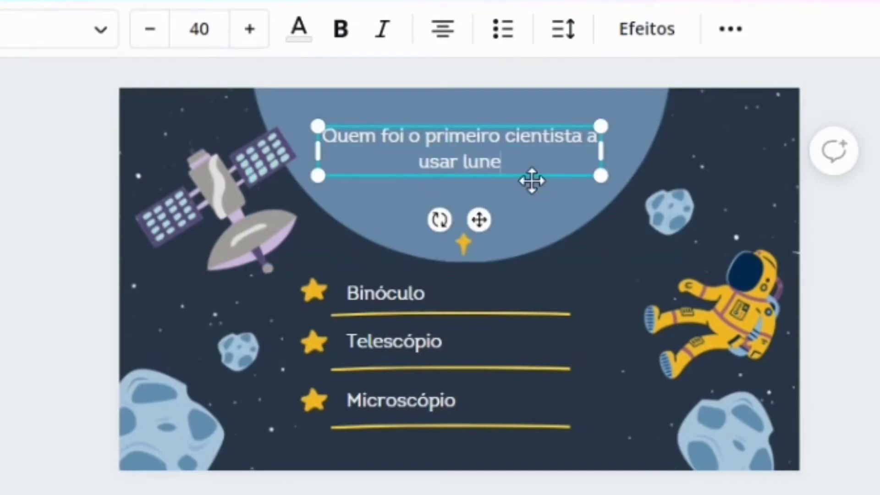
text(tas em estudos)
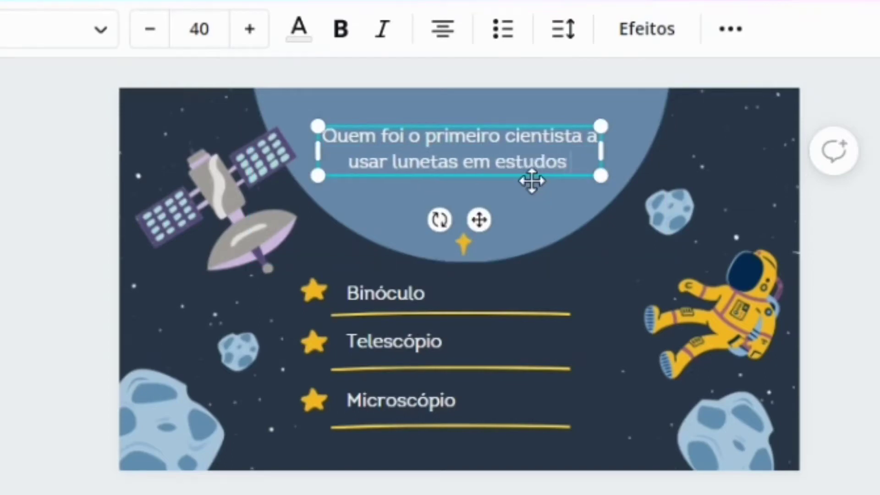
text( científicos)
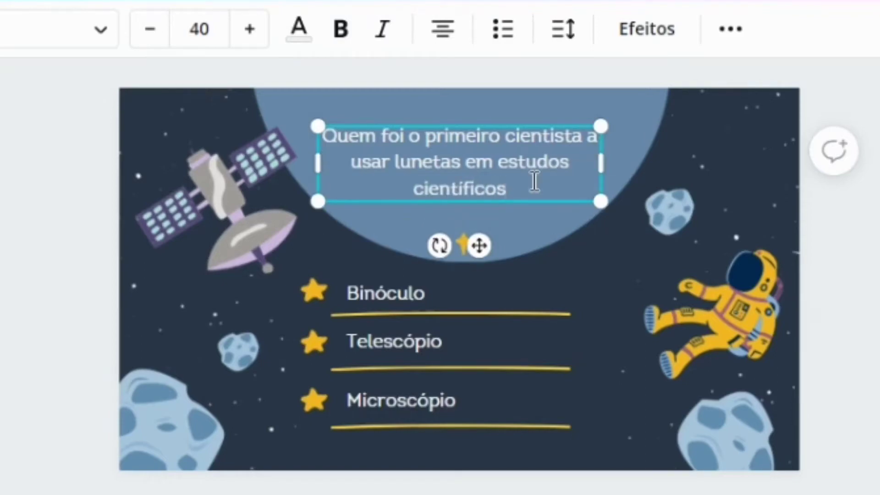
text(?)
Step: Type Galileu Galilei, Isaac Newton and Hans Lippershey over page 3's three answer lines
click(356, 293)
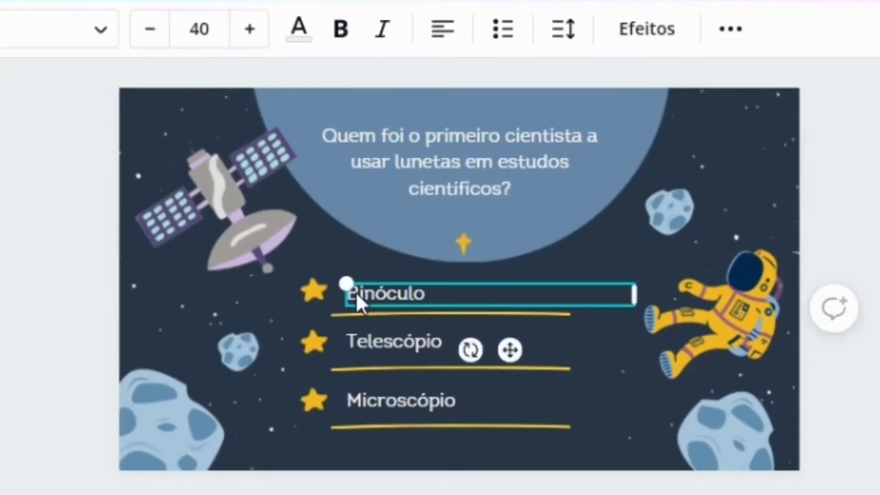
drag(446, 296, 347, 288)
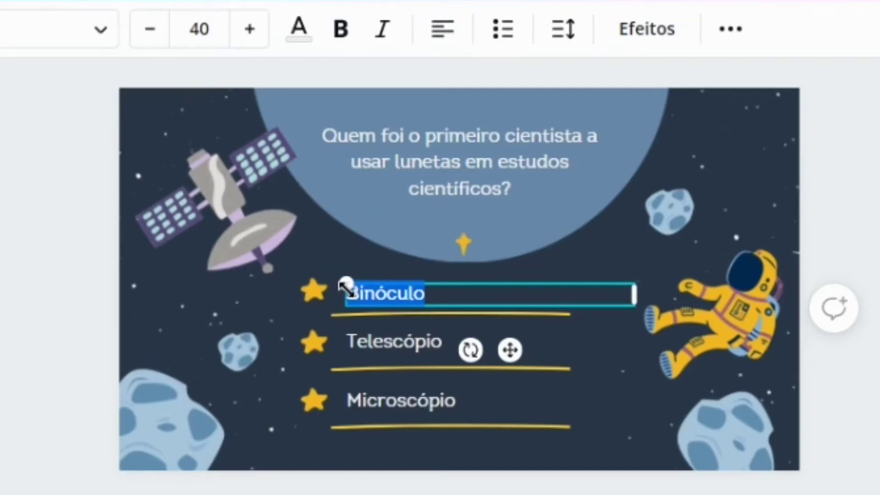
text(Galileu)
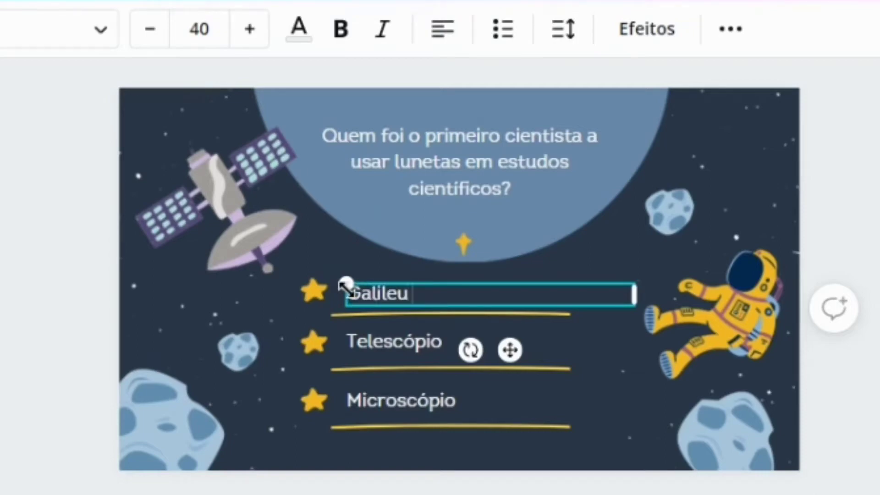
text( Galilei)
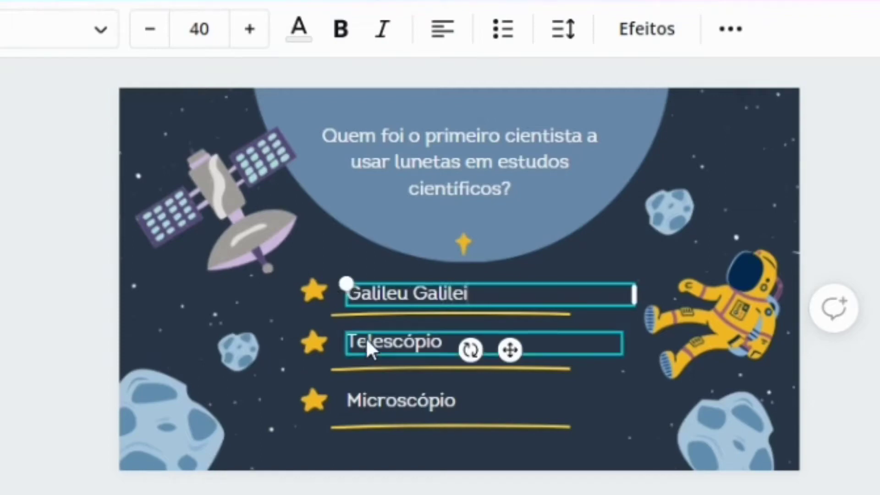
double_click(366, 337)
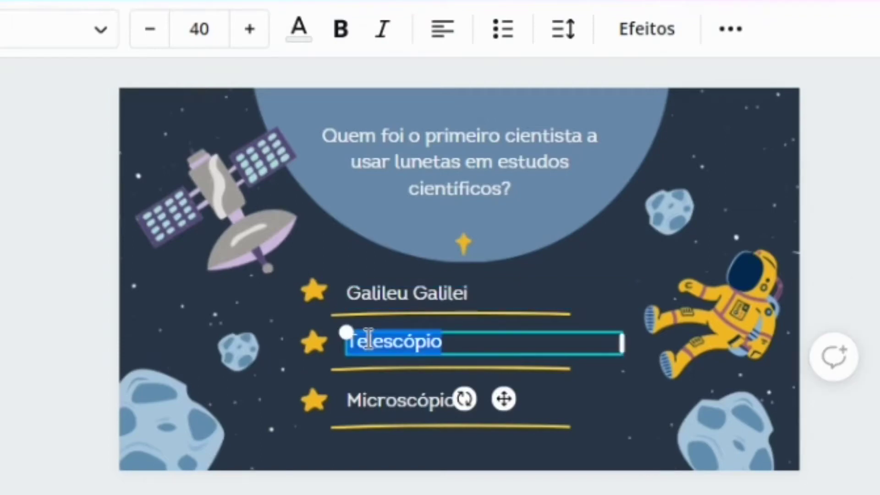
text(Isaa)
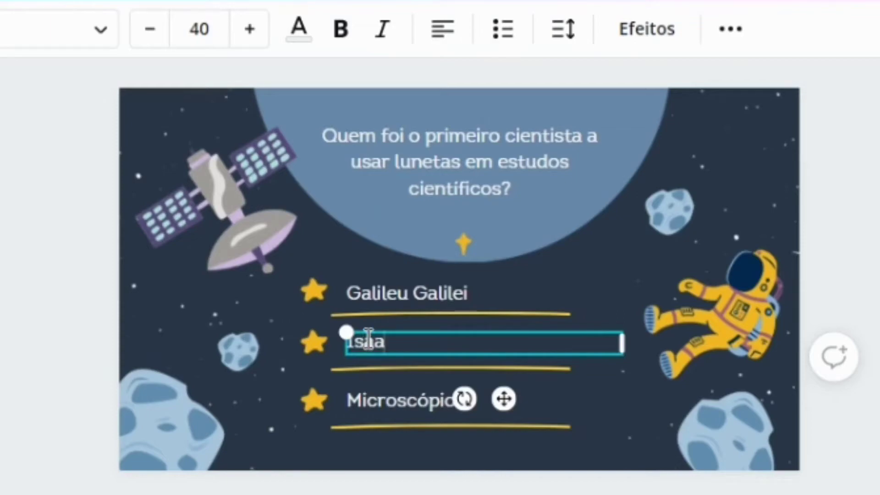
text(c New)
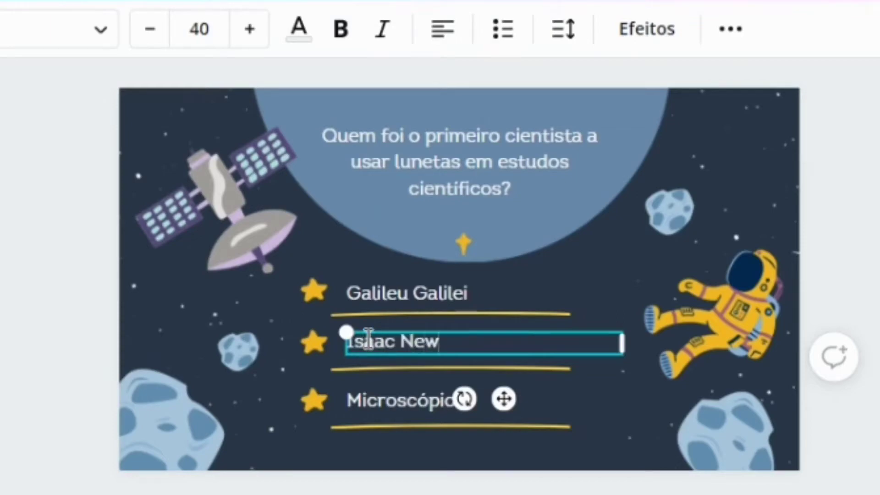
text(ton)
double_click(357, 405)
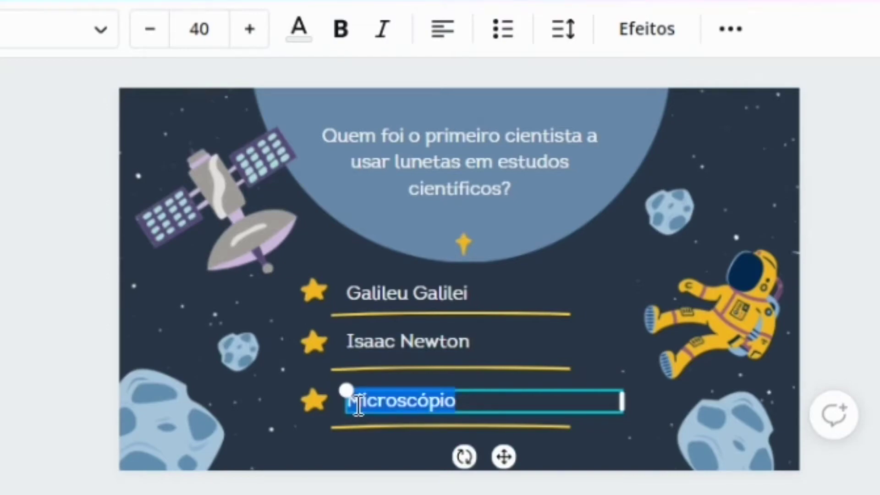
text(Hans Li)
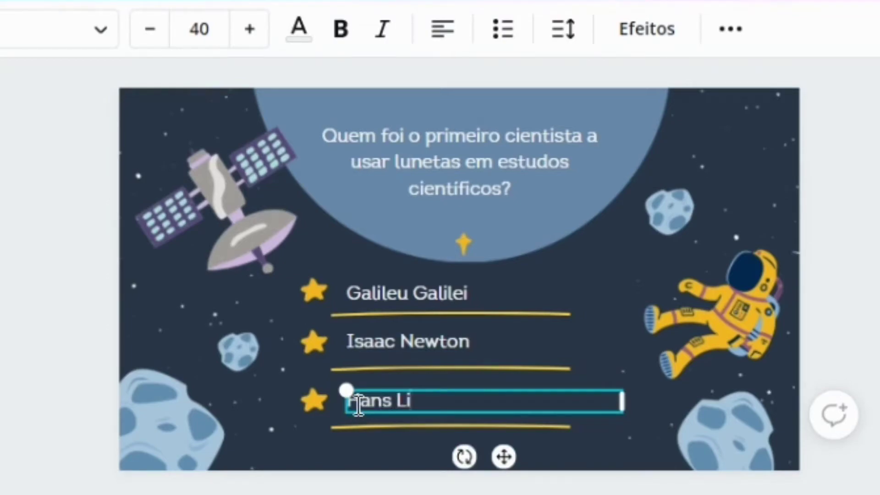
text(ppershey)
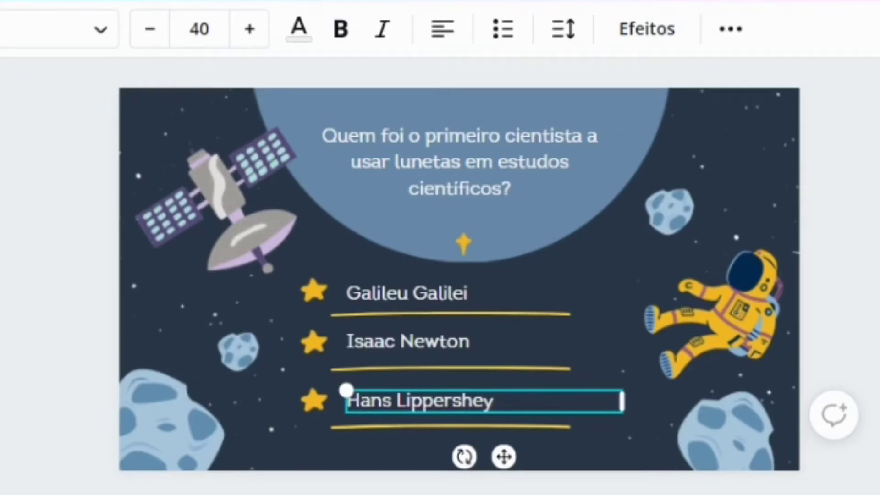
key(Escape)
key(Escape)
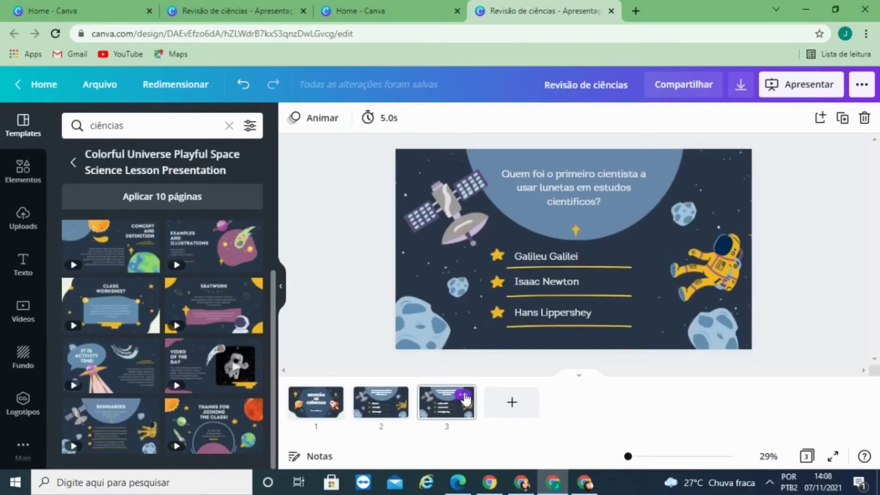
Step: Duplicate slide 3, then present full screen from the cover slide with Atalhos mágicos showing
click(462, 395)
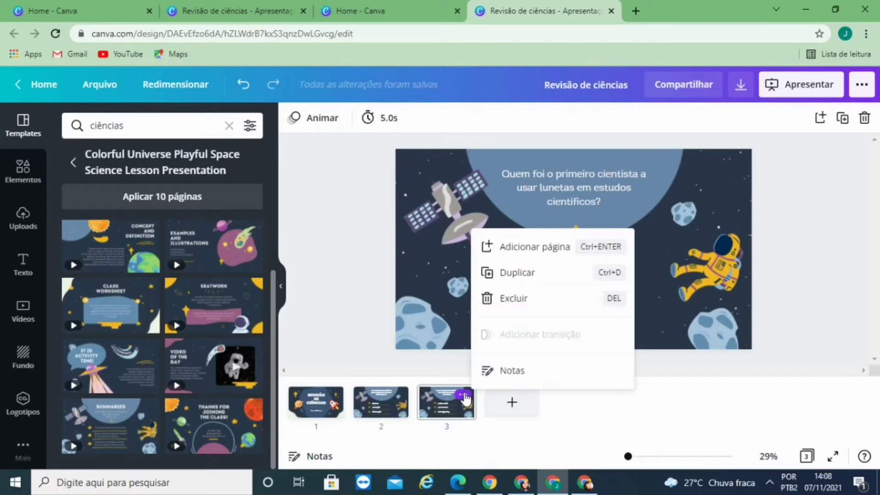
click(524, 280)
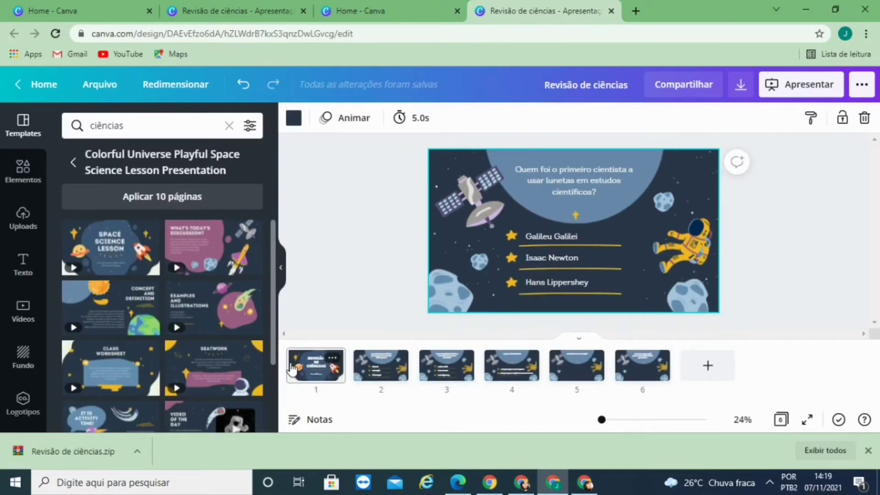
click(292, 367)
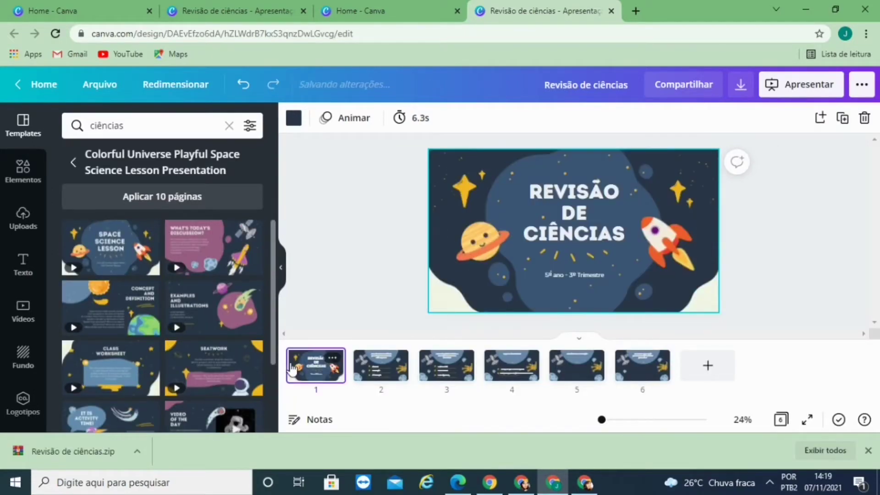
click(799, 85)
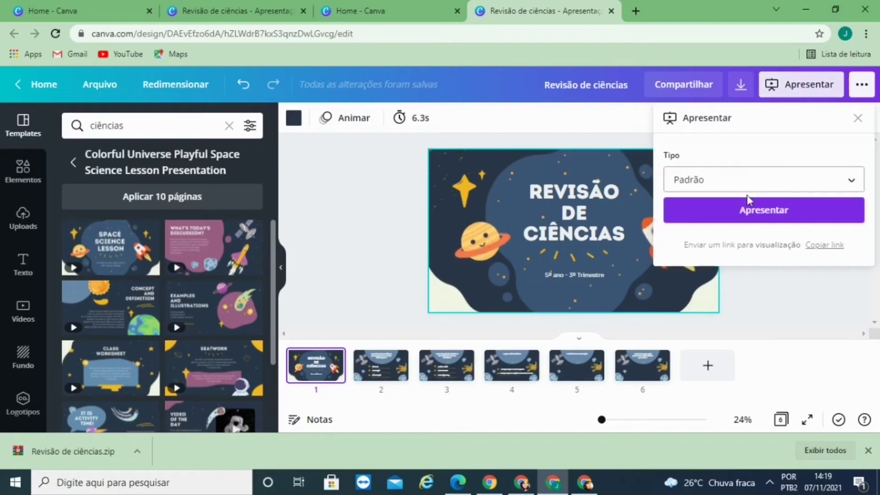
click(761, 214)
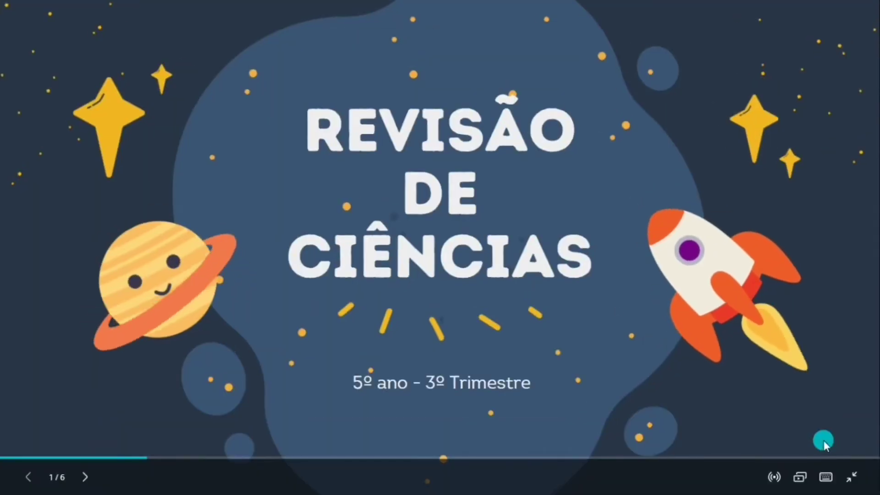
click(825, 479)
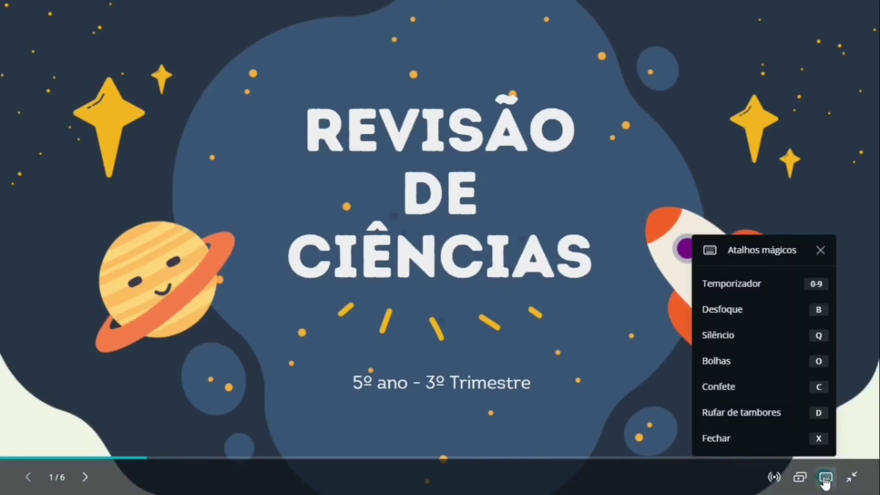
Step: Play the Rufar de tambores drum roll, then the Confete effect over the title slide
click(779, 415)
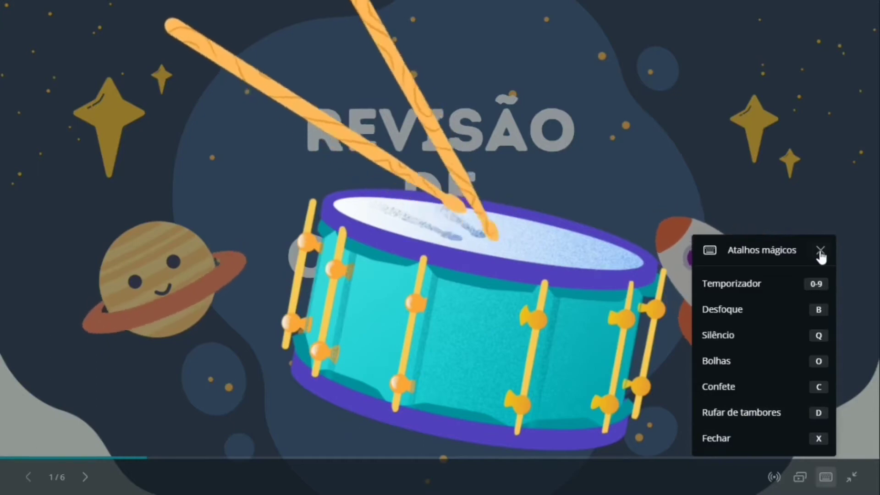
click(820, 250)
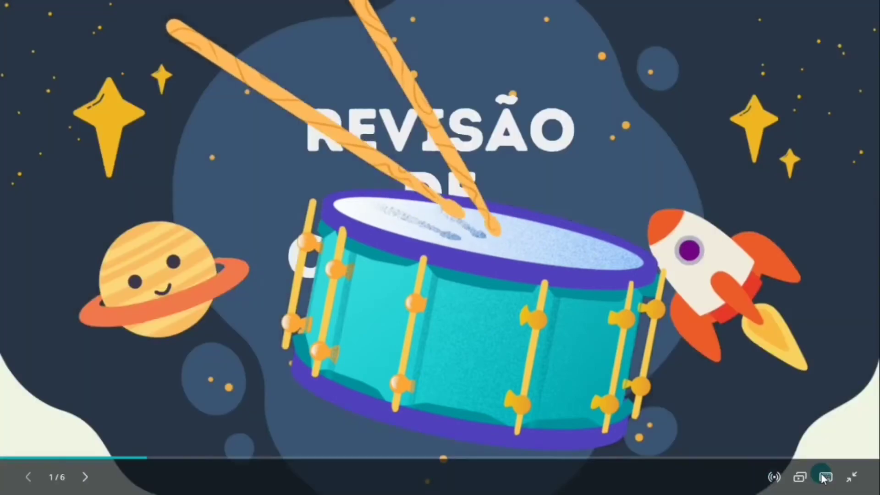
click(825, 477)
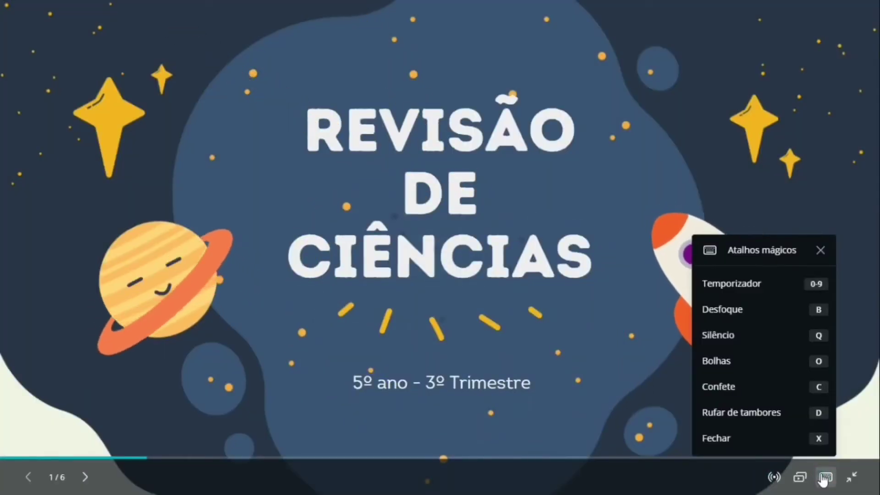
click(767, 395)
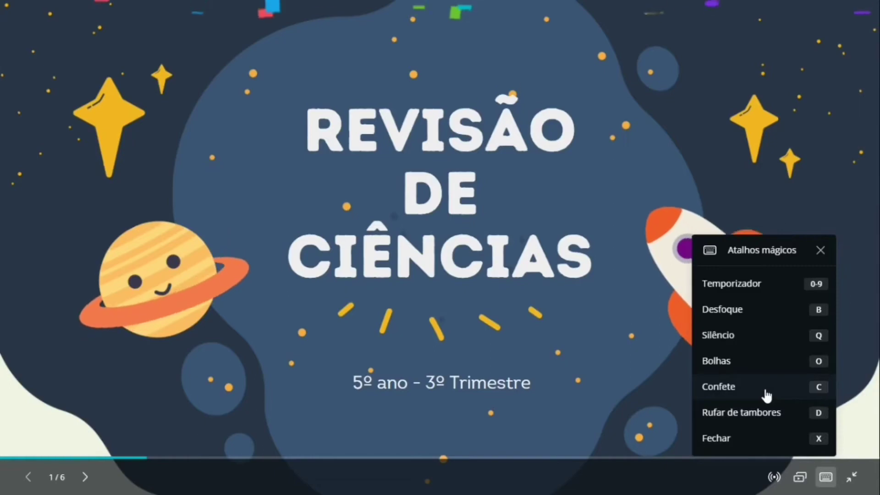
click(820, 250)
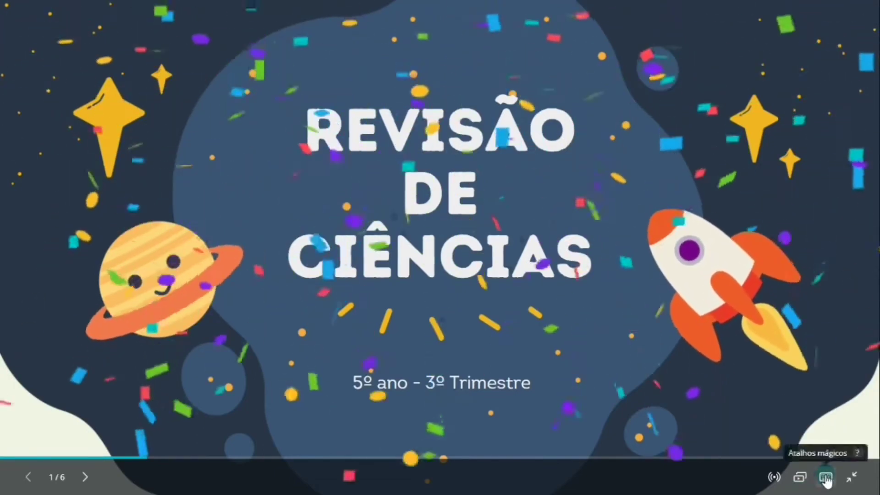
Step: Play the Bolhas bubbles effect, then the Silêncio animation over the slide
click(826, 478)
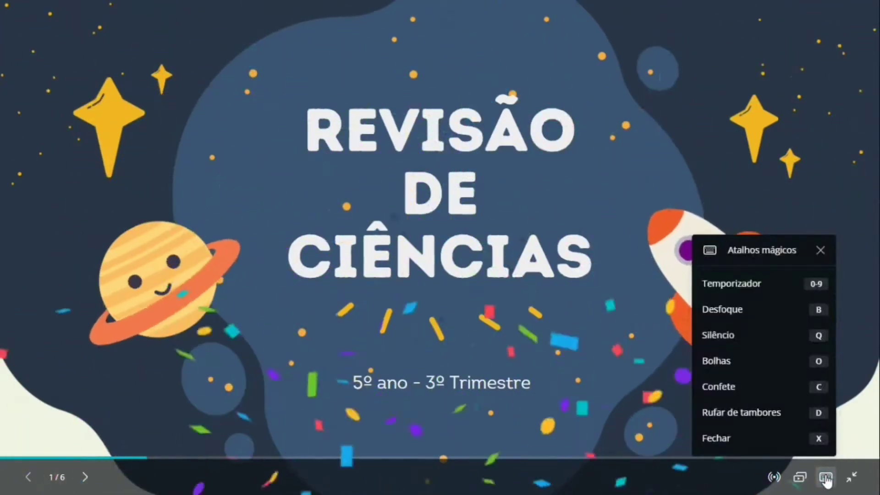
click(775, 372)
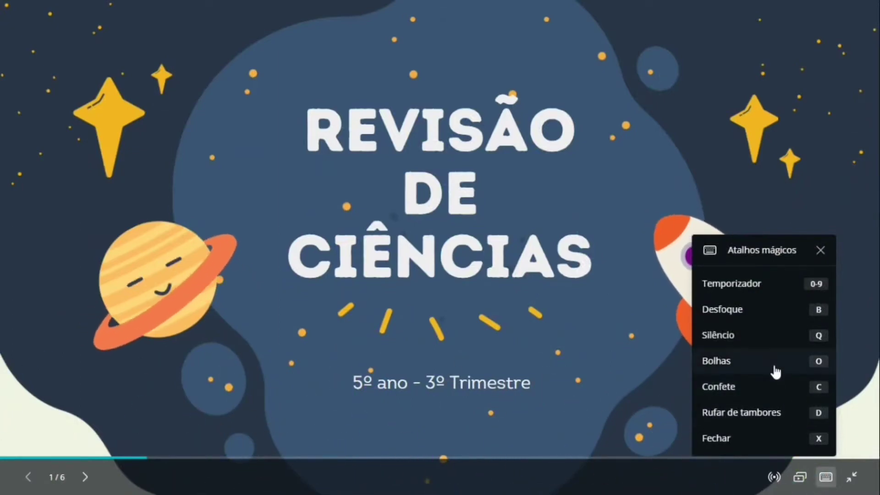
click(821, 251)
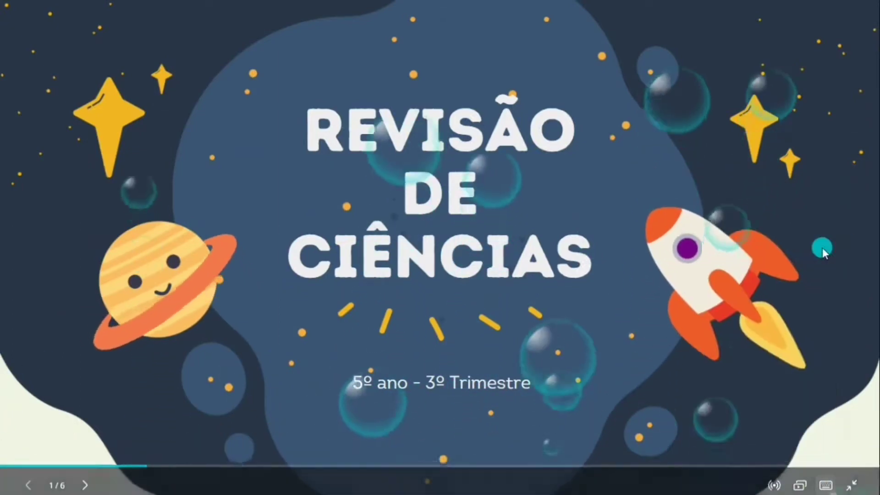
click(825, 477)
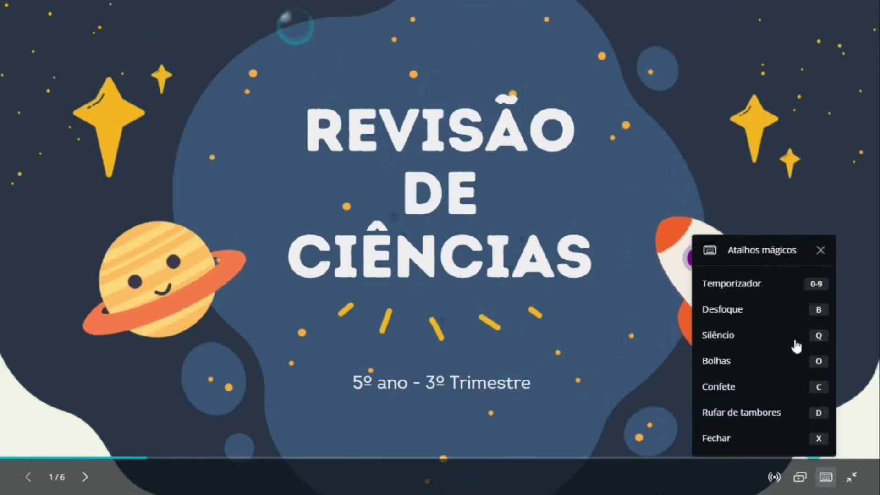
click(764, 336)
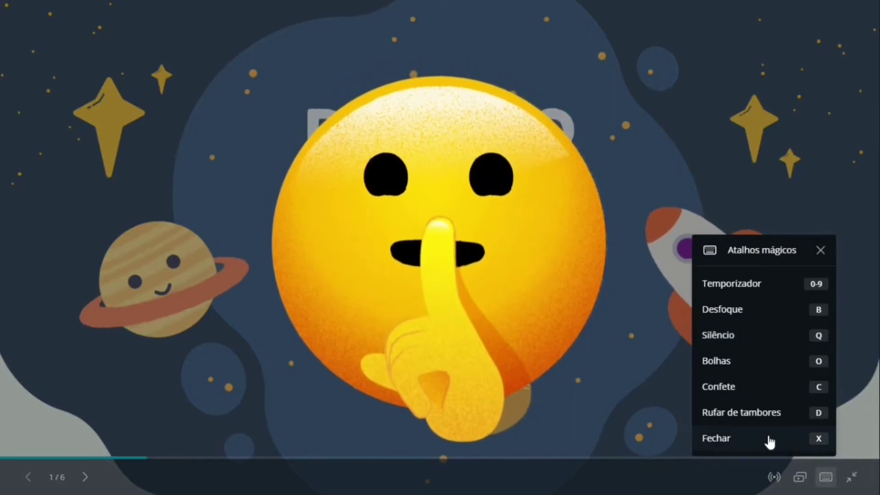
click(815, 443)
Step: Blur the slide with Desfoque, then close the shortcuts list to clear the blur
click(826, 478)
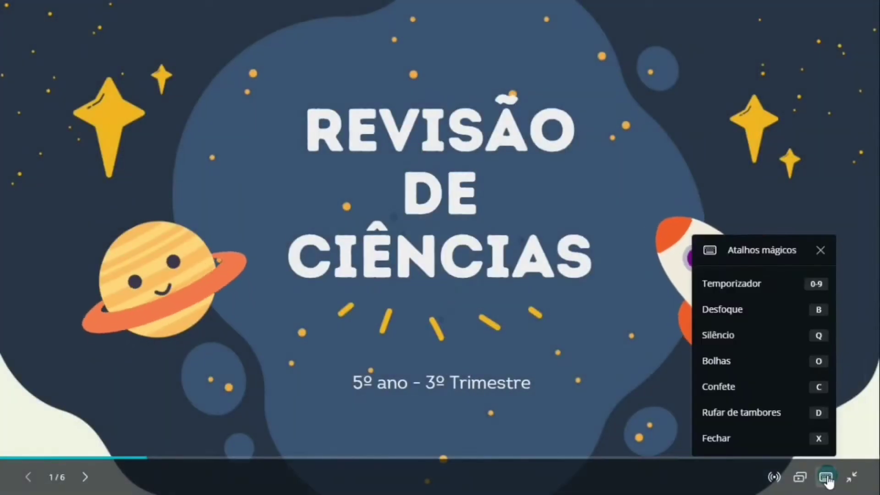
click(808, 316)
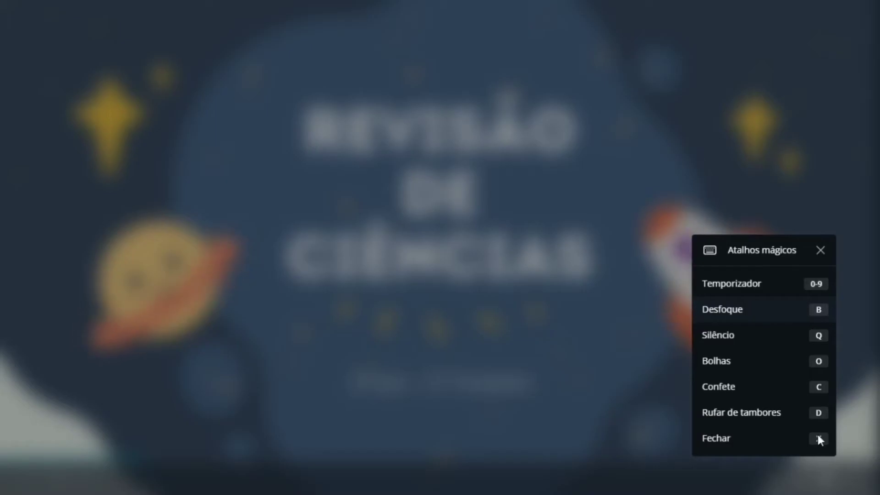
click(818, 437)
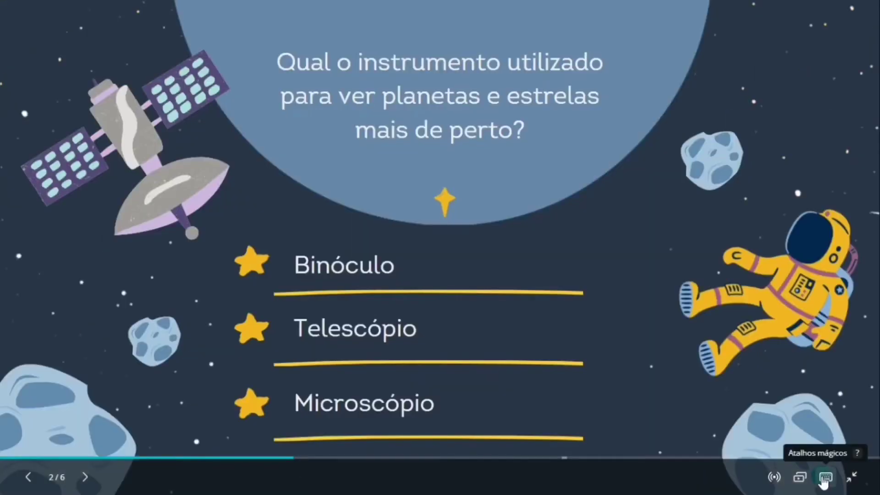
Step: Run a one-minute Temporizador countdown on slide 2, dismiss it, and exit the presentation
click(825, 478)
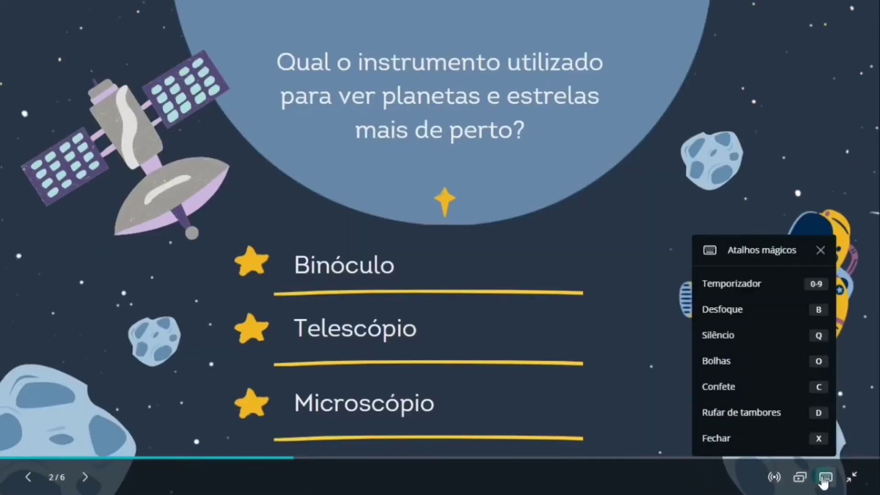
click(819, 283)
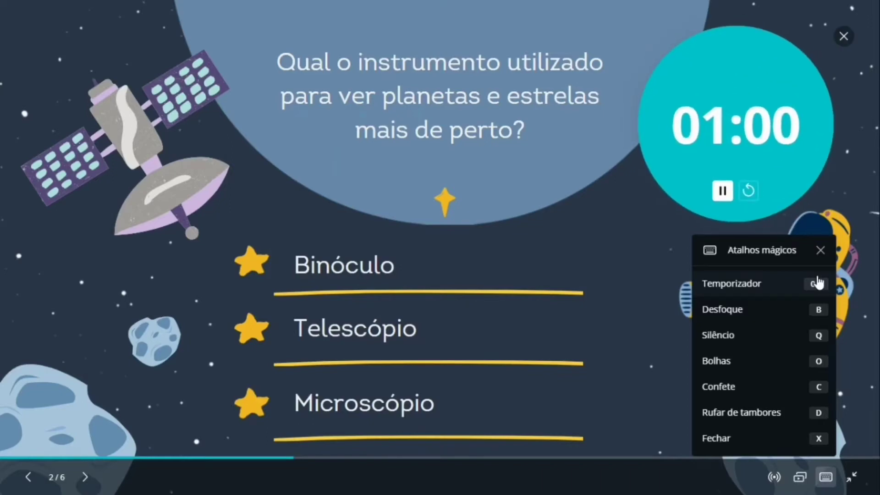
click(820, 250)
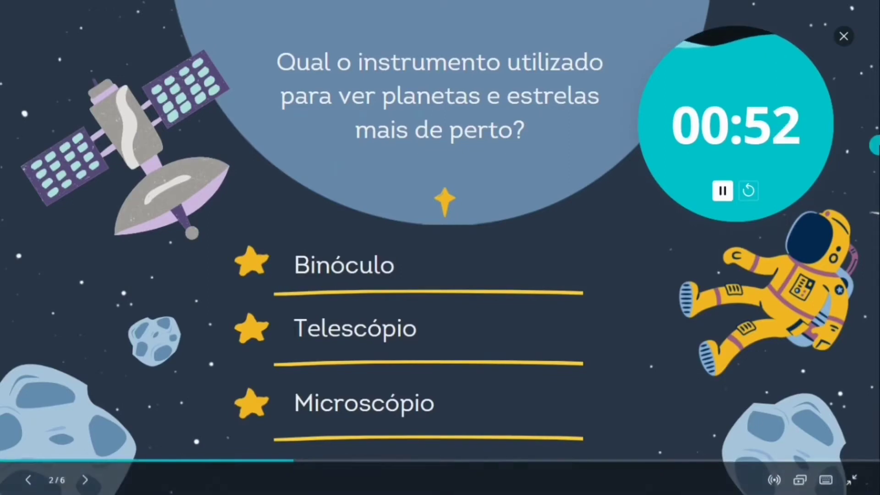
click(844, 38)
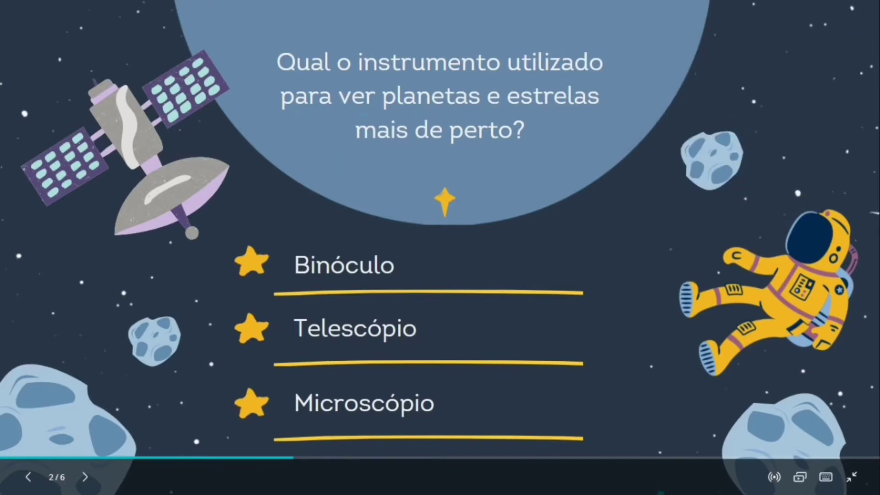
key(Escape)
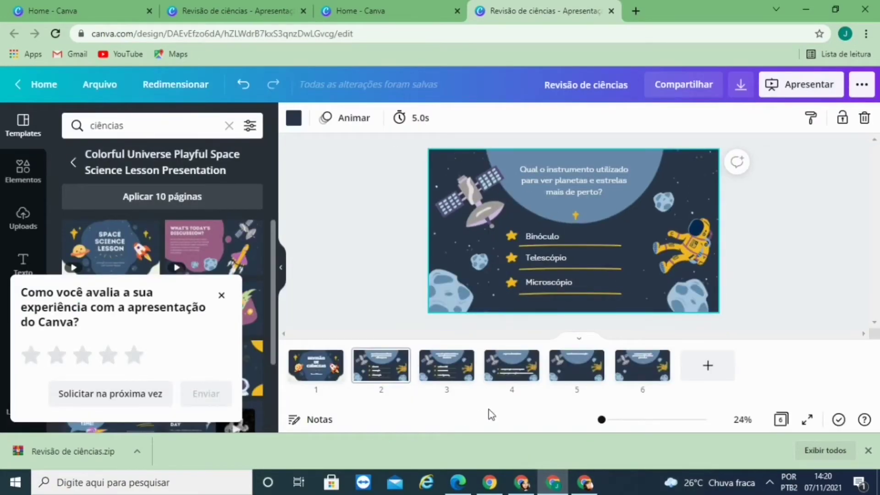
Step: Show slide 5, 'Quem inventou o telescópio?', and open the ••• share menu
click(571, 378)
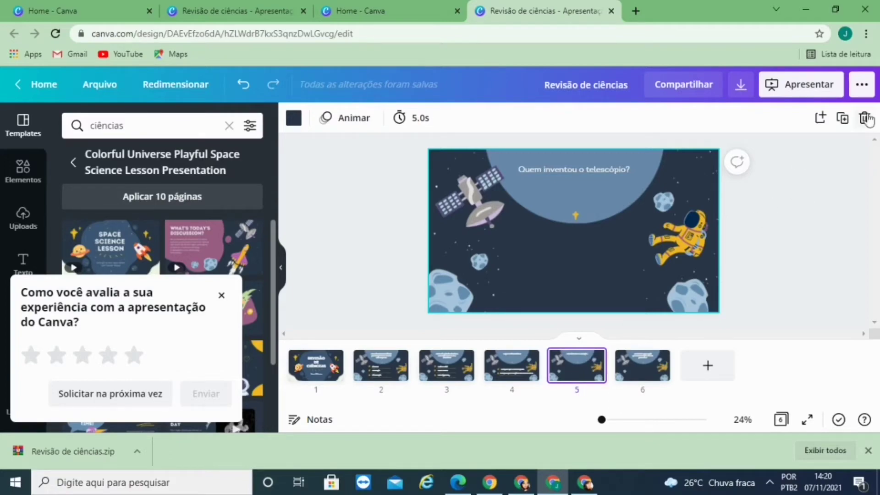
click(866, 87)
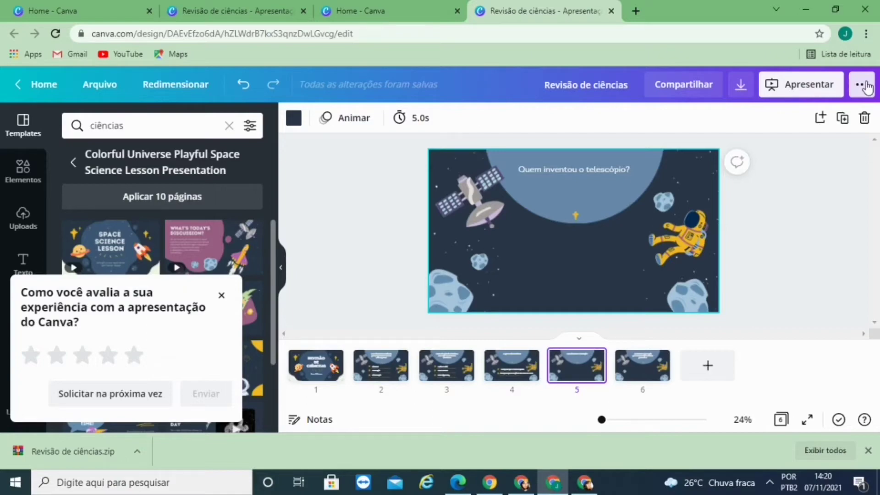
Step: Download all pages as PNG into Revisão de ciências.zip and dismiss the download notice
click(866, 87)
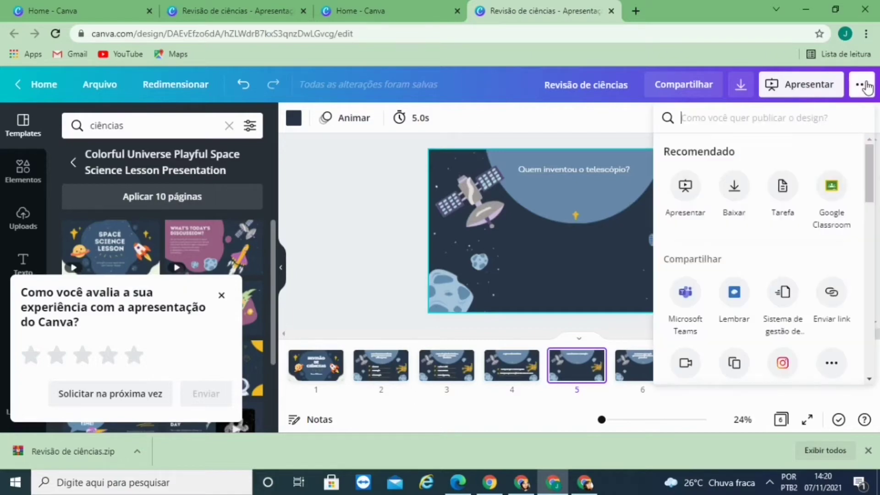
click(734, 195)
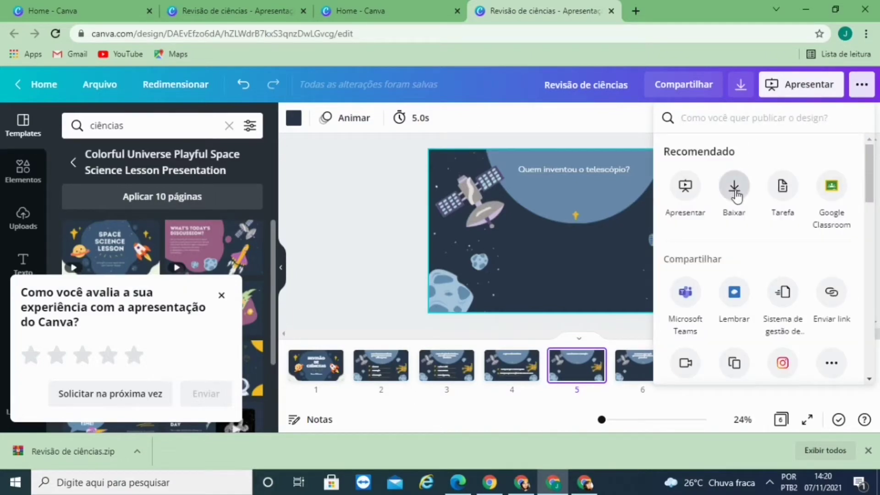
click(735, 195)
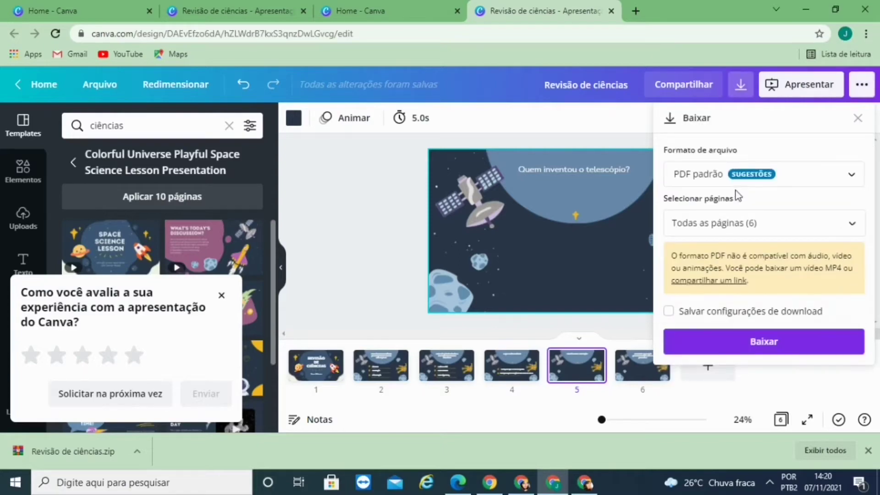
click(732, 183)
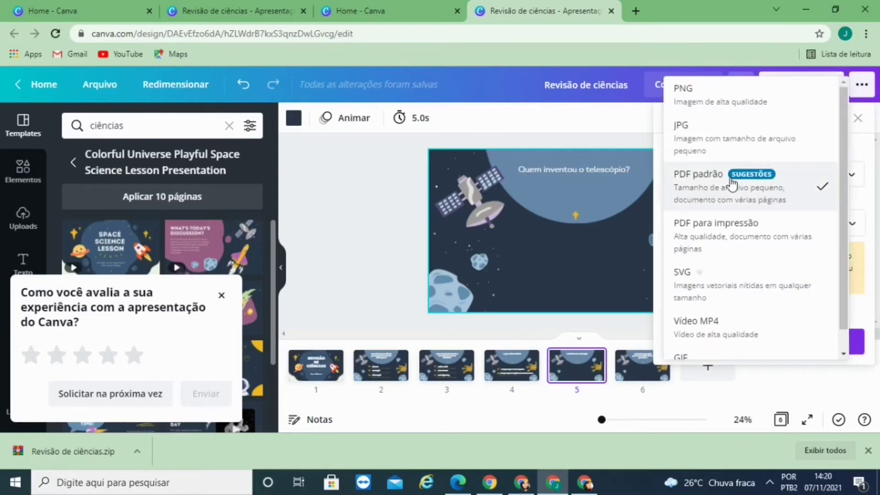
click(712, 99)
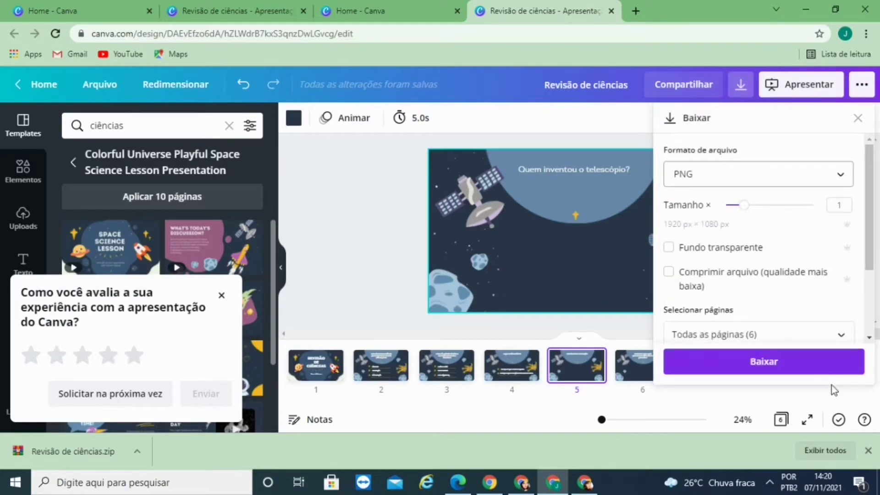
click(785, 364)
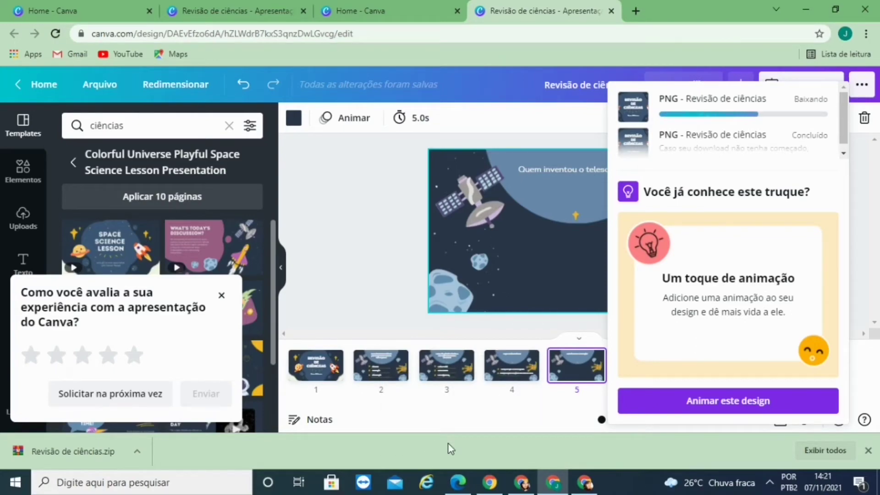
click(868, 451)
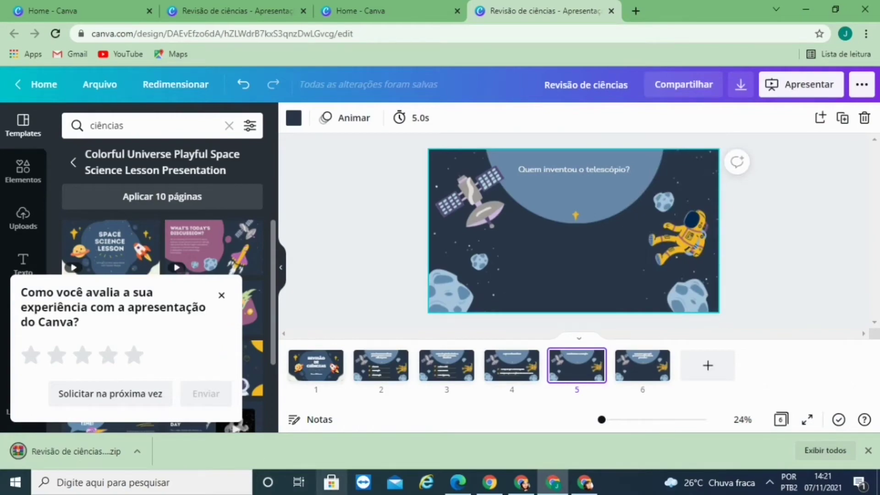
click(90, 456)
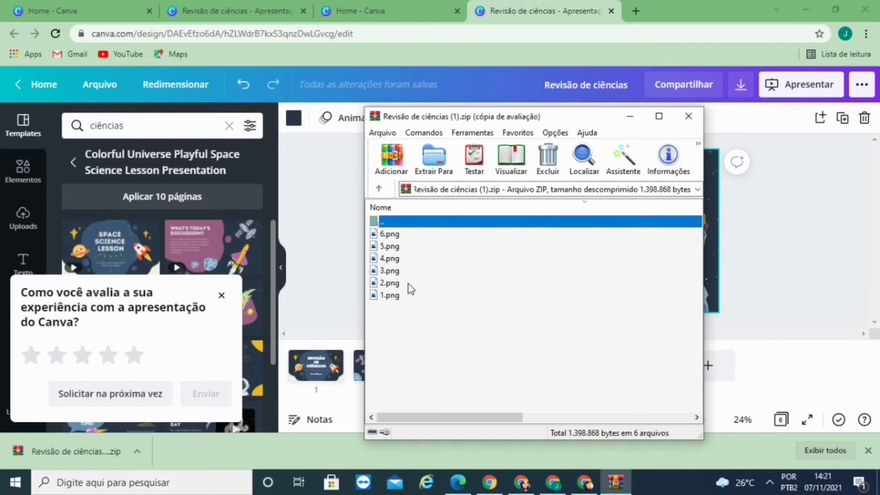
click(399, 297)
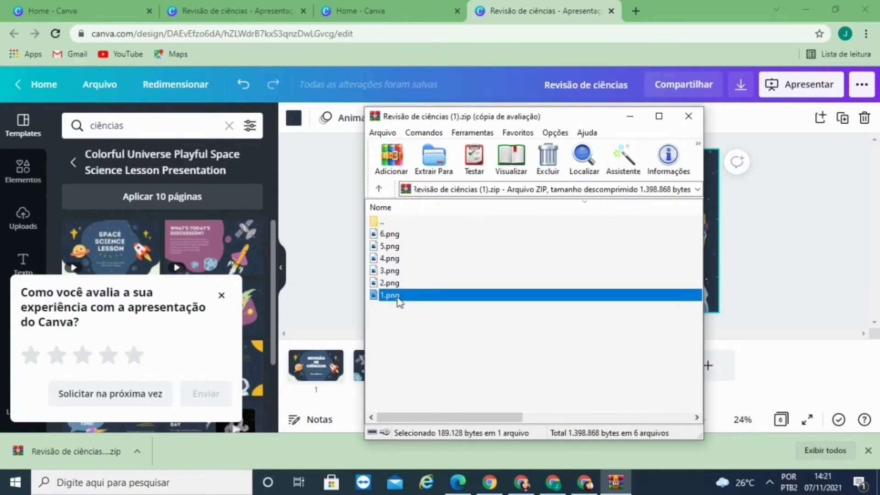
double_click(397, 297)
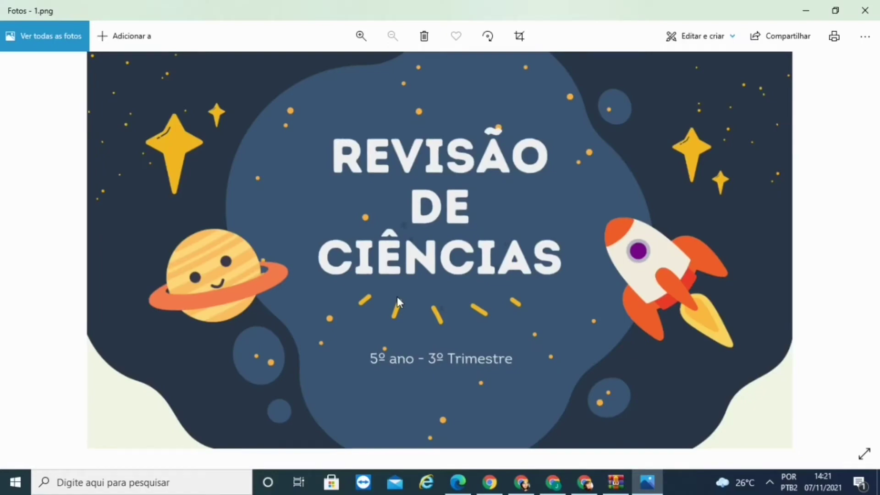
click(865, 10)
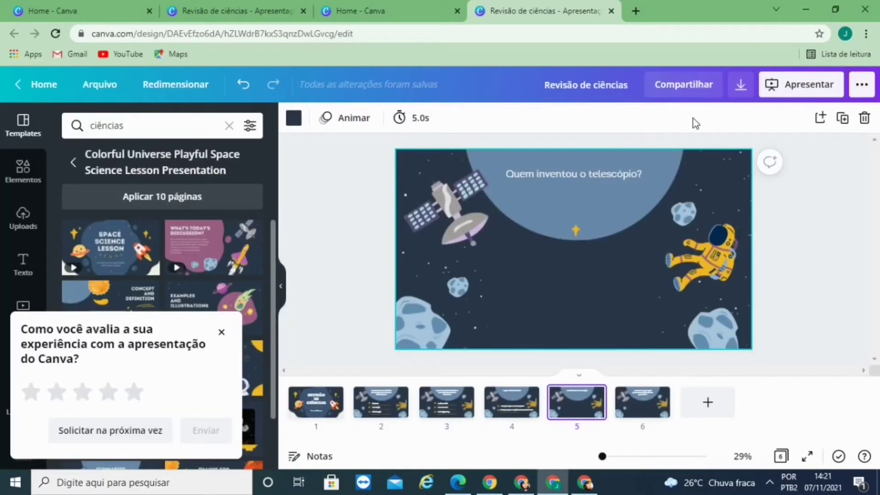
Step: Add slide 7 with the Examples and Illustrations layout and retitle it ACERTOU!
click(706, 406)
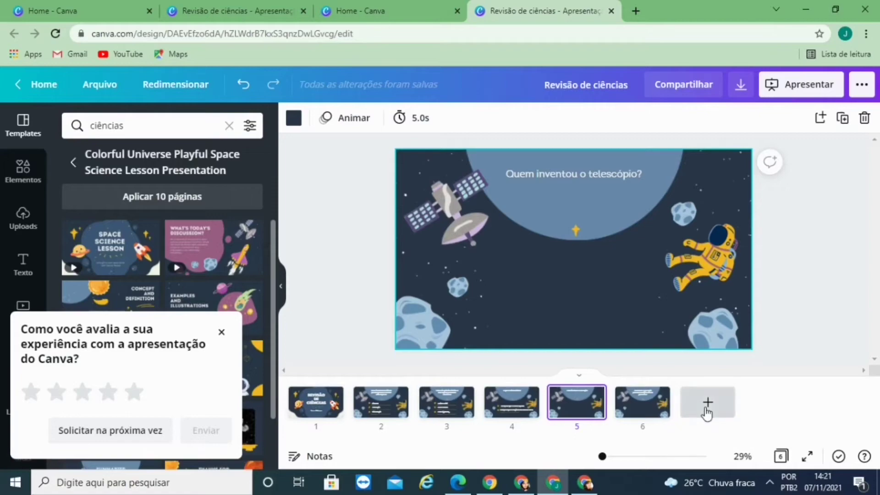
click(222, 332)
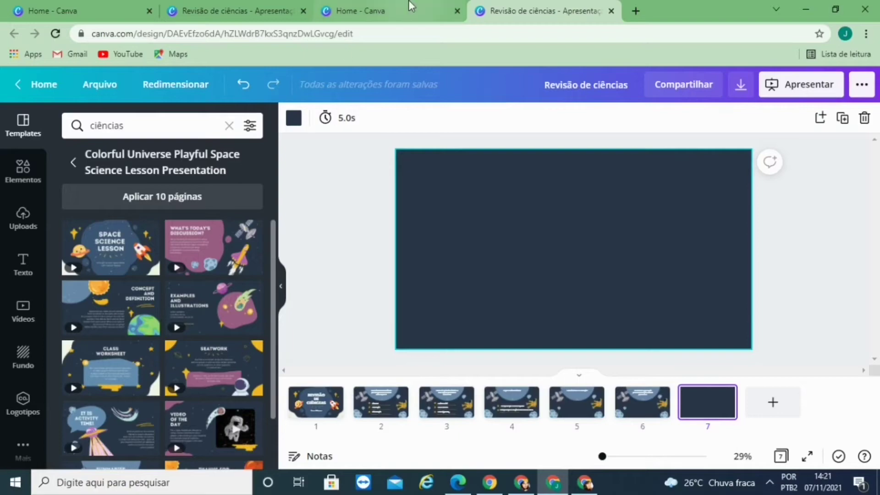
click(214, 314)
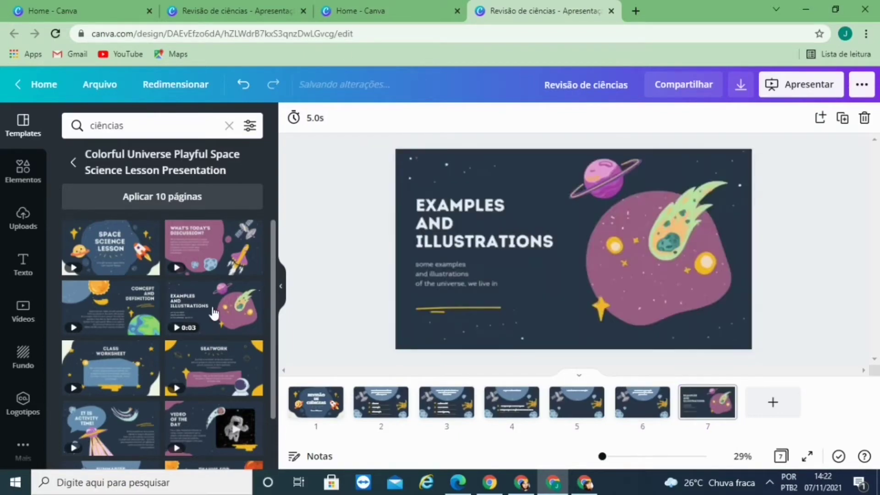
click(451, 221)
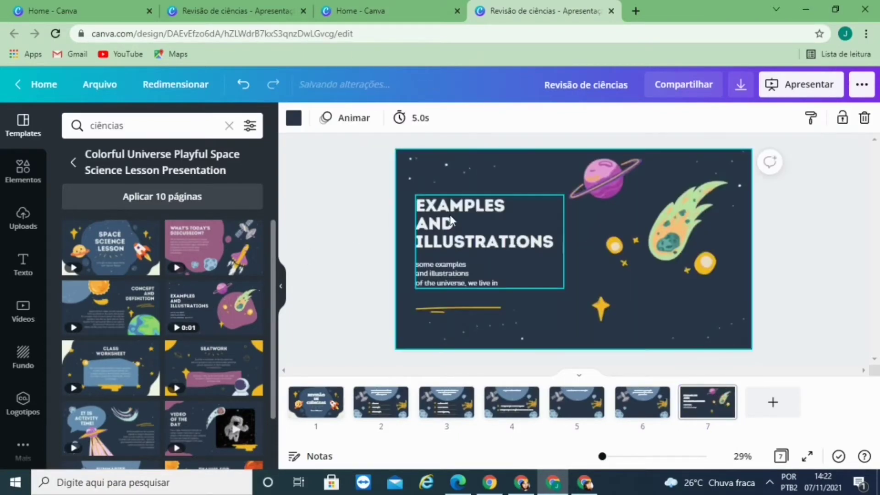
click(450, 220)
click(452, 216)
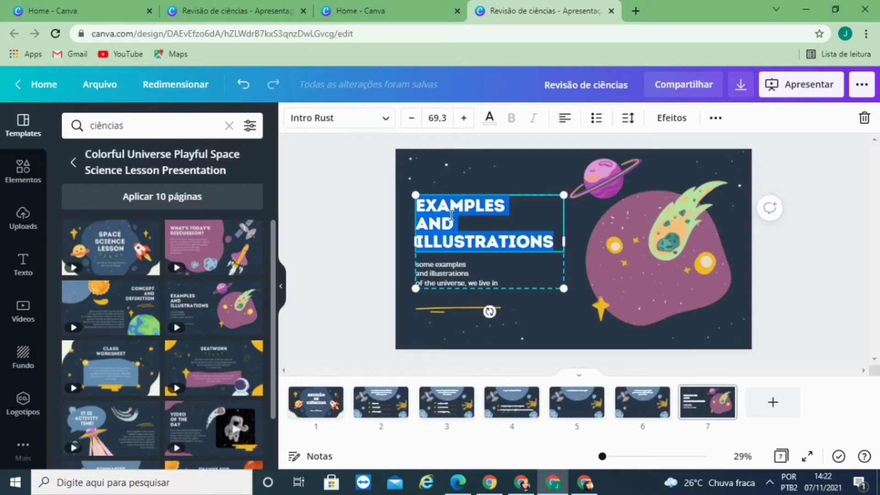
text(ACERTOU)
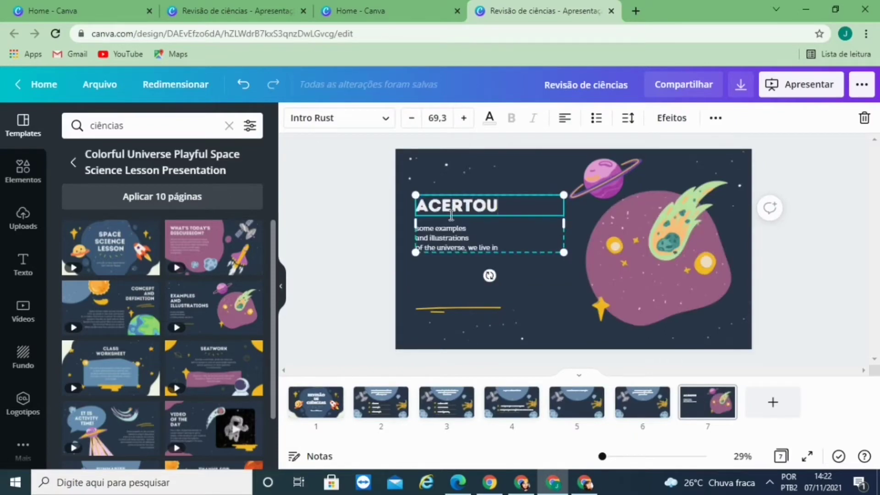
text(!!!)
key(BackSpace)
key(BackSpace)
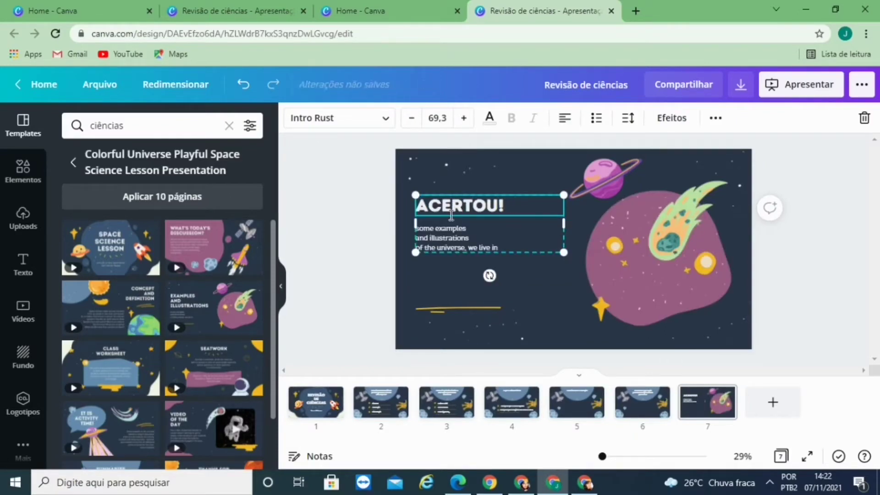
Step: Delete the example paragraph below the ACERTOU! title
click(465, 244)
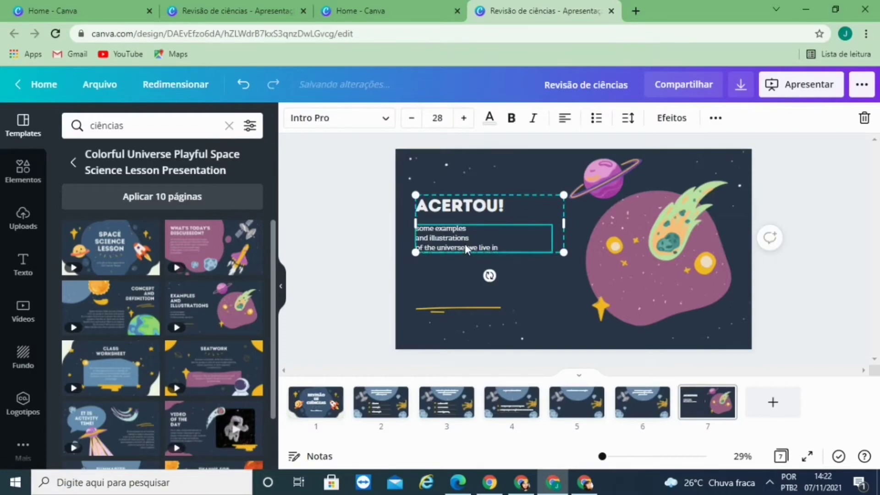
click(812, 222)
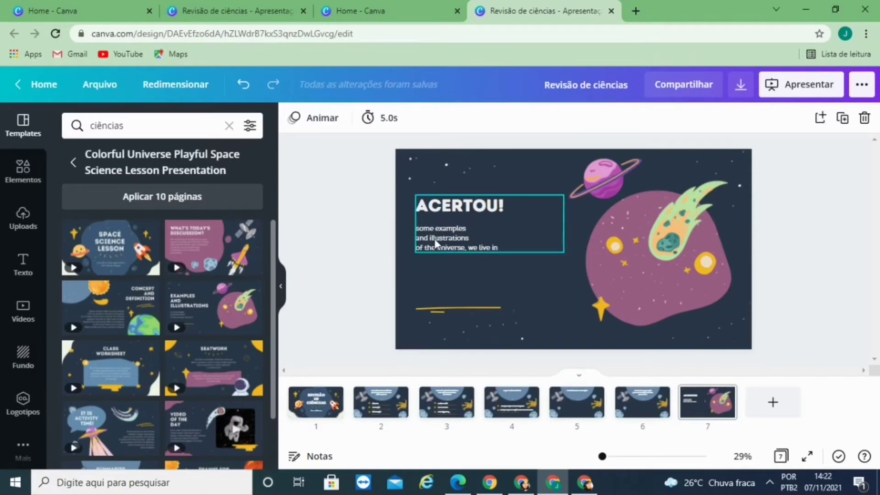
click(436, 243)
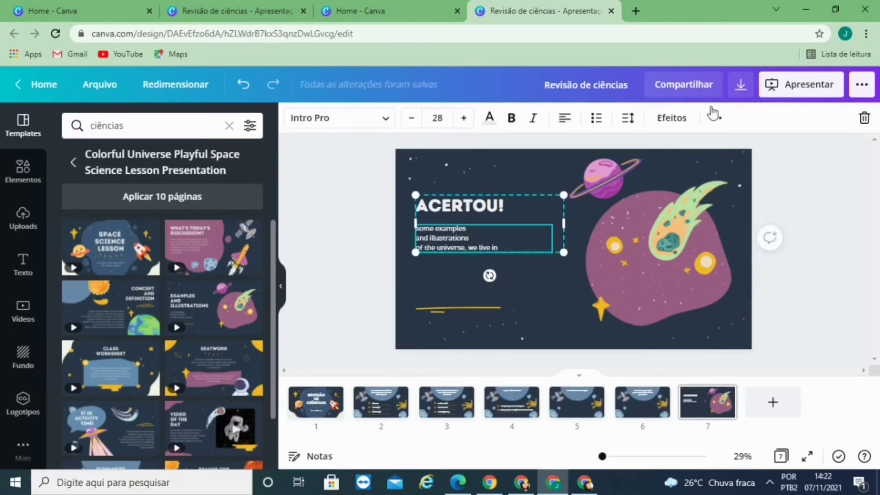
click(864, 120)
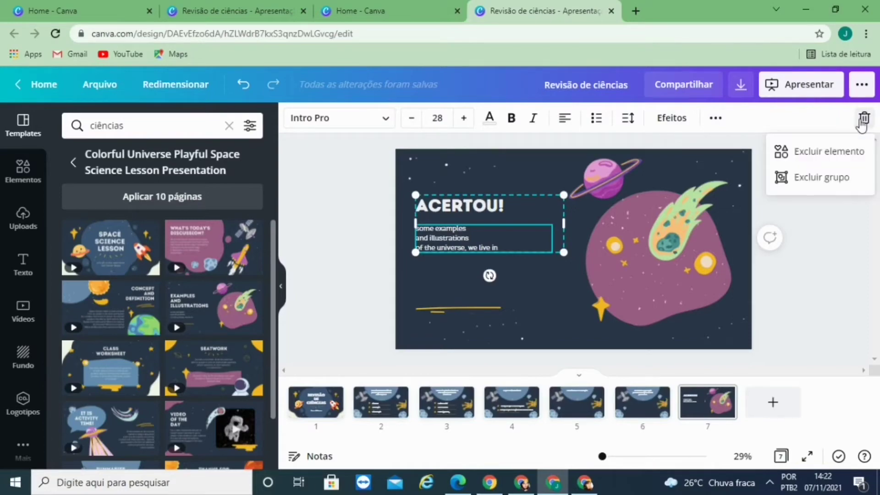
click(827, 154)
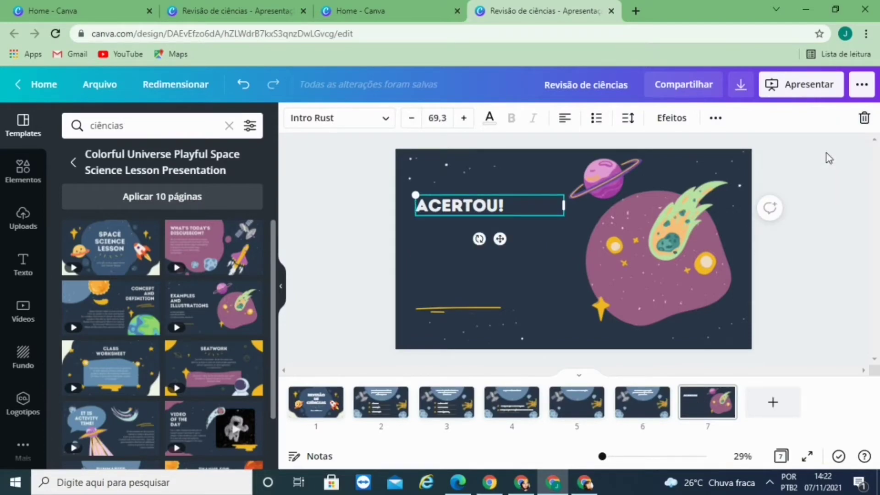
click(821, 209)
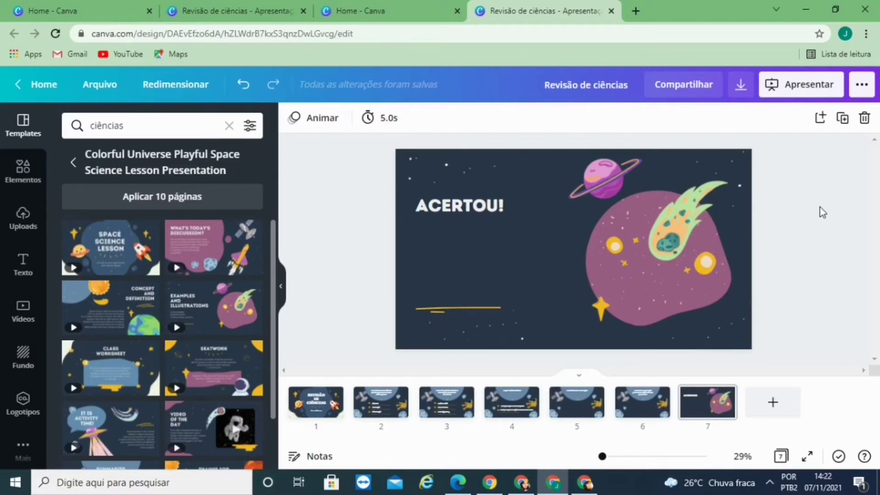
Step: Add slide 8 with the Concept and Definition layout and delete its paragraph
click(772, 405)
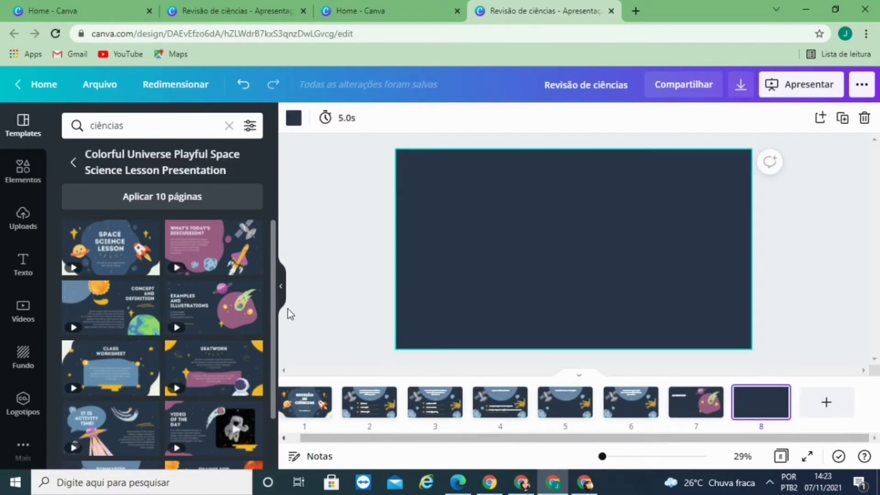
click(100, 311)
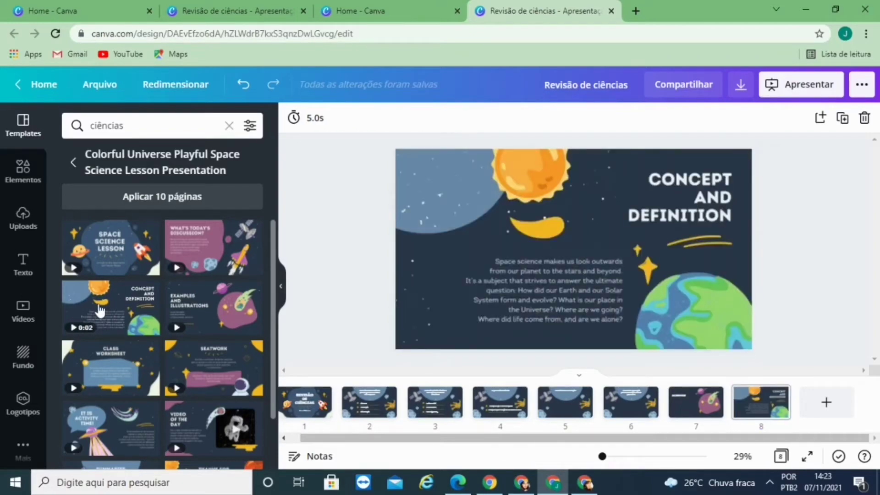
click(508, 281)
key(Delete)
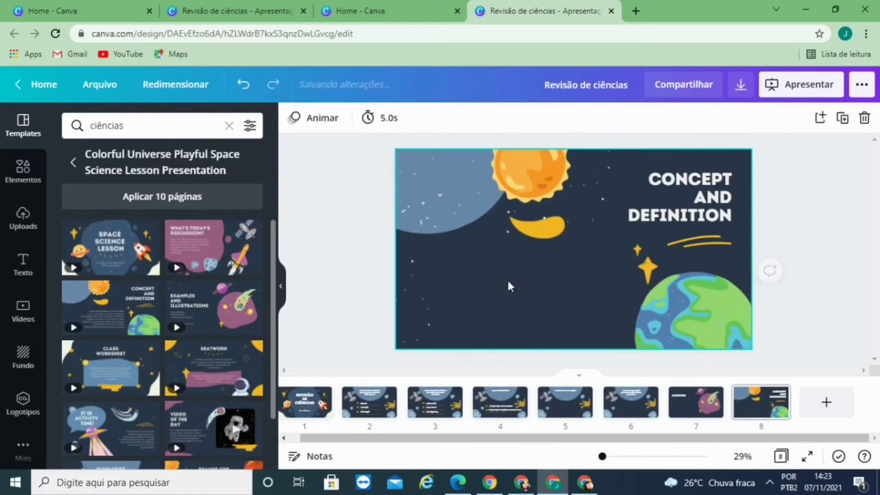
Step: Reposition the title near the top right and change it to ERROU...
click(699, 186)
mouse_move(700, 185)
mouse_down()
mouse_move(554, 262)
mouse_move(680, 175)
mouse_up()
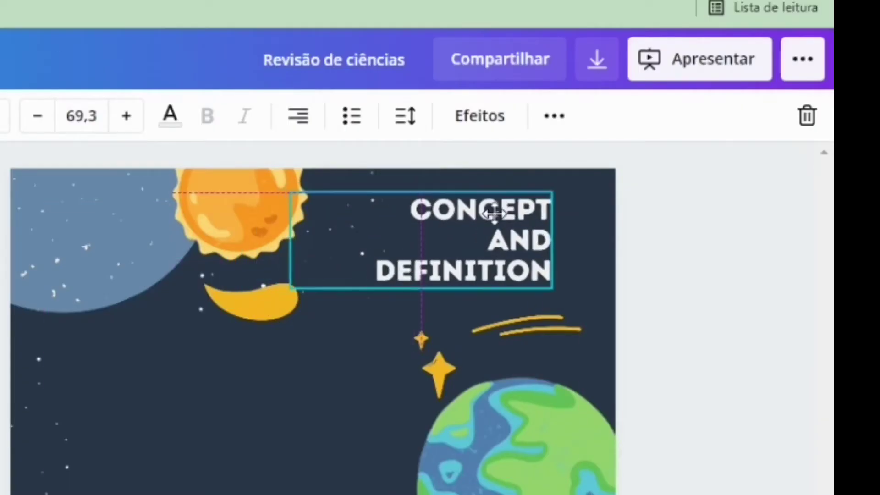
drag(494, 212, 494, 211)
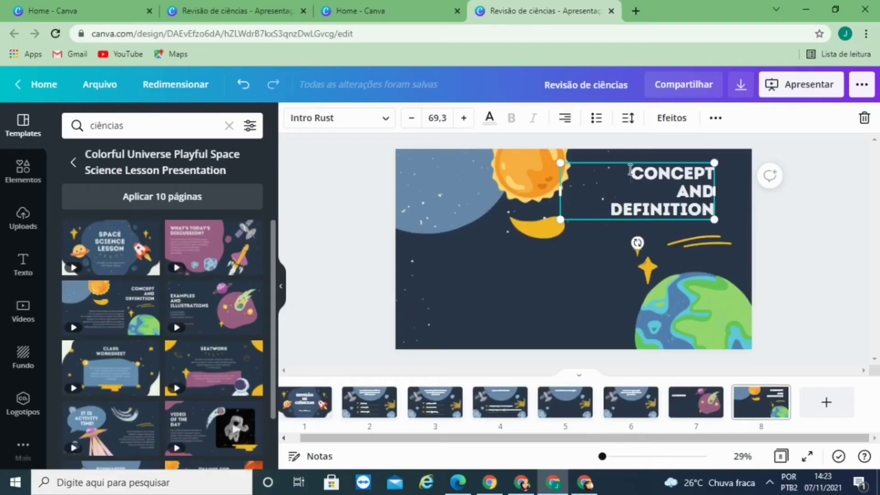
drag(630, 170, 712, 209)
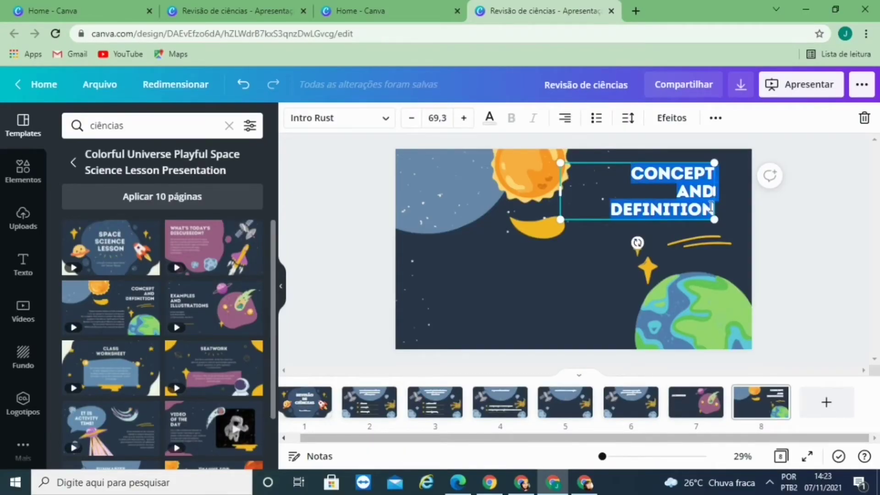
text(ERROU)
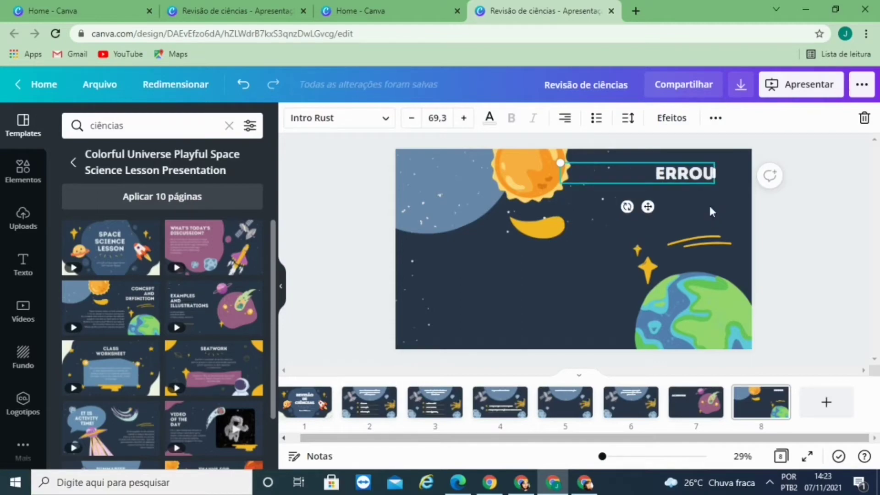
text(...)
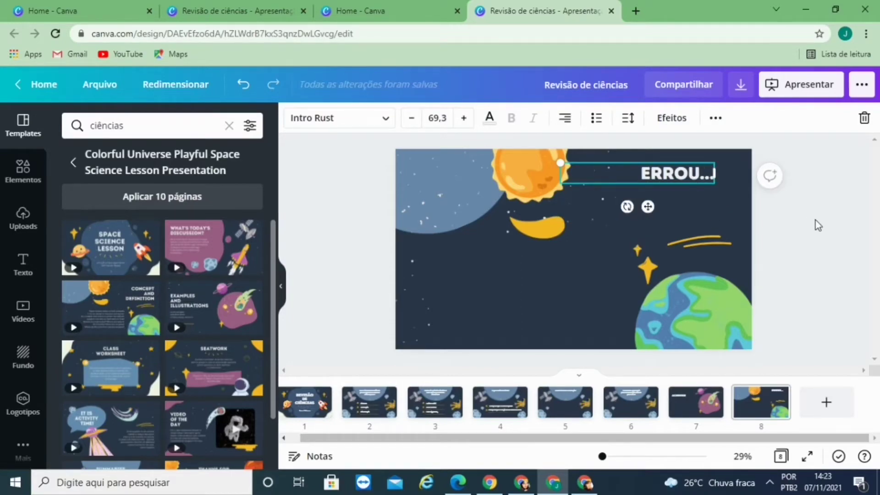
click(808, 230)
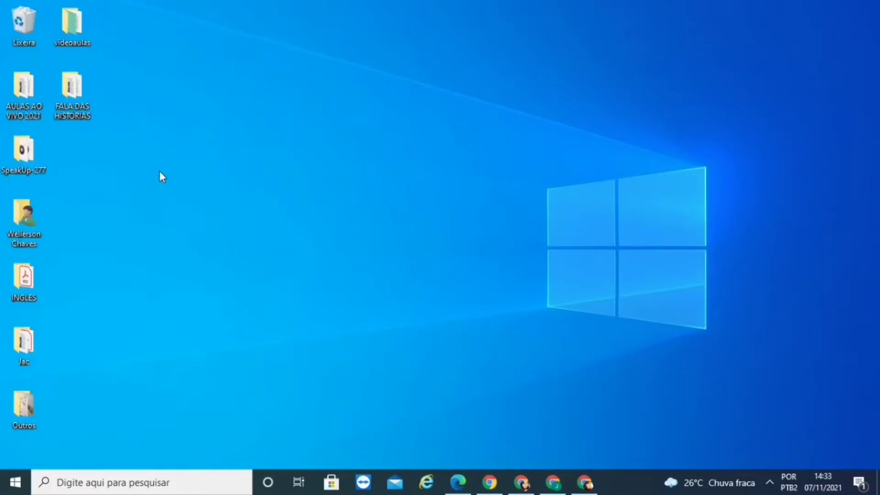
Step: Create a desktop PowerPoint file named RECAPITULAÇÃO DIVERTIDA and open it
right_click(161, 176)
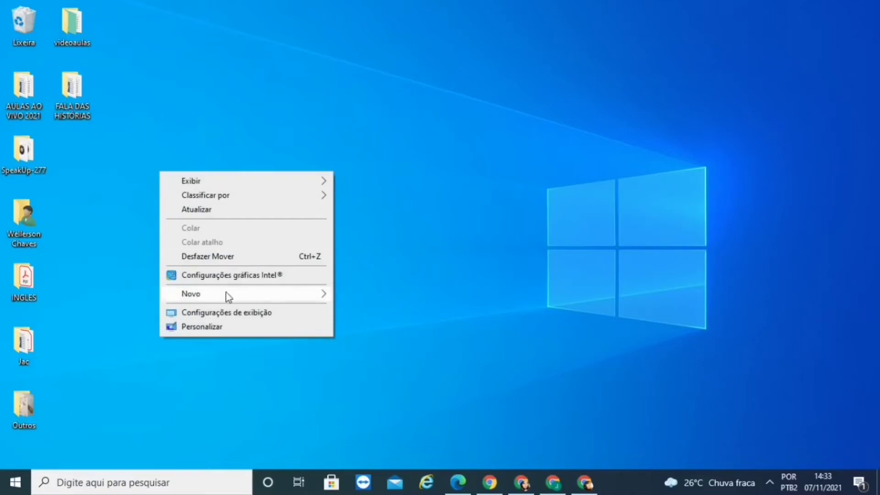
mouse_move(206, 294)
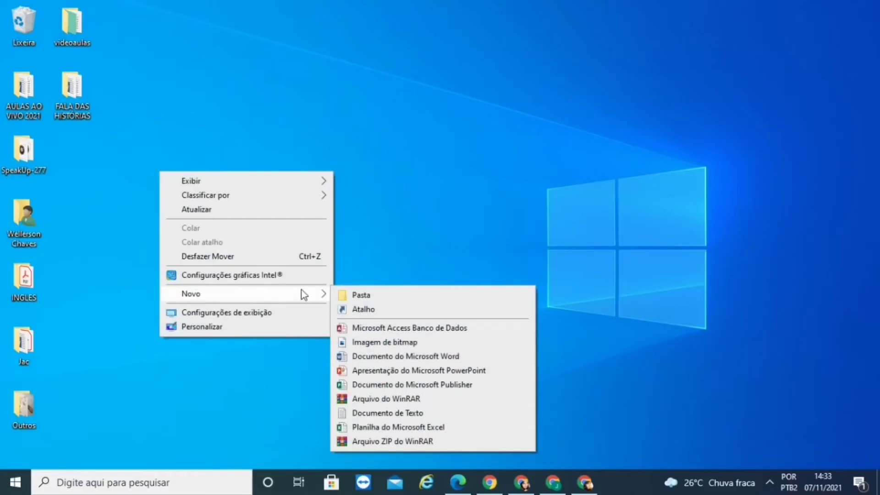
click(375, 372)
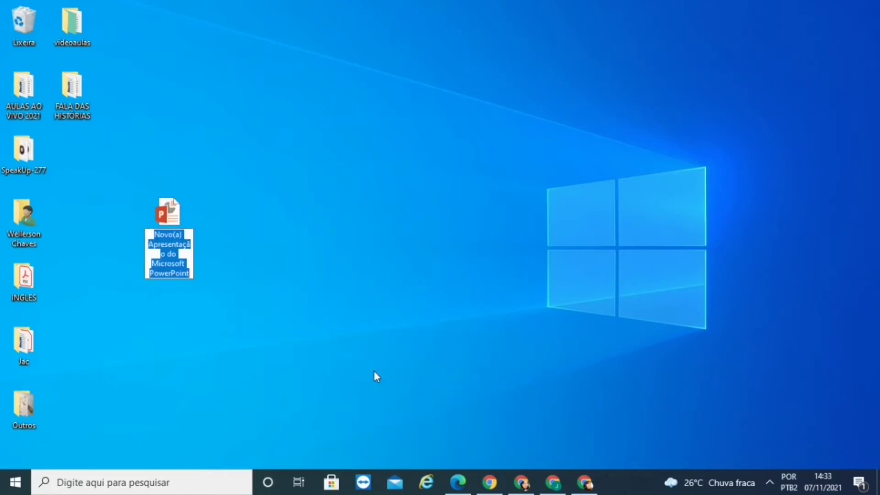
text(RECAPI)
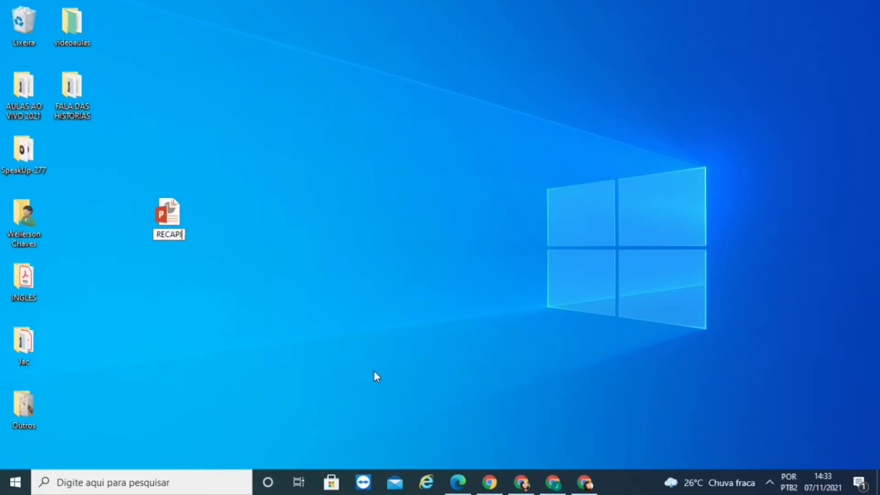
text(TULAÇÃO DI)
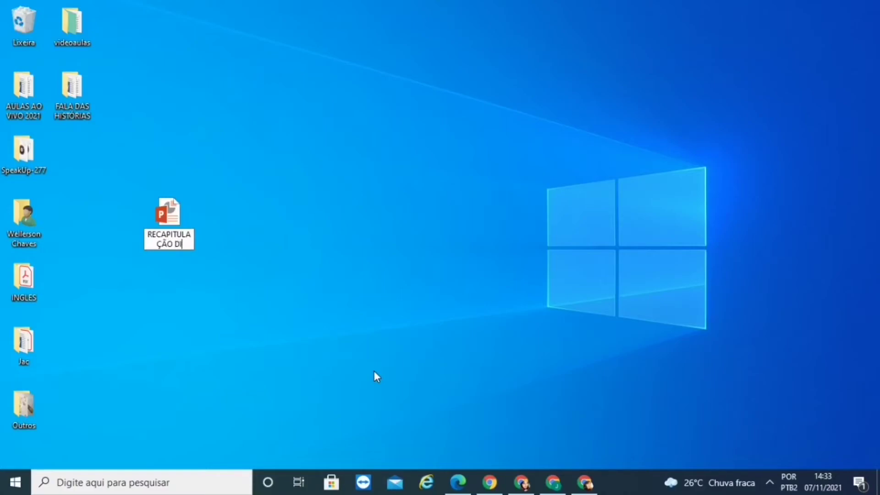
text(VERTIDA)
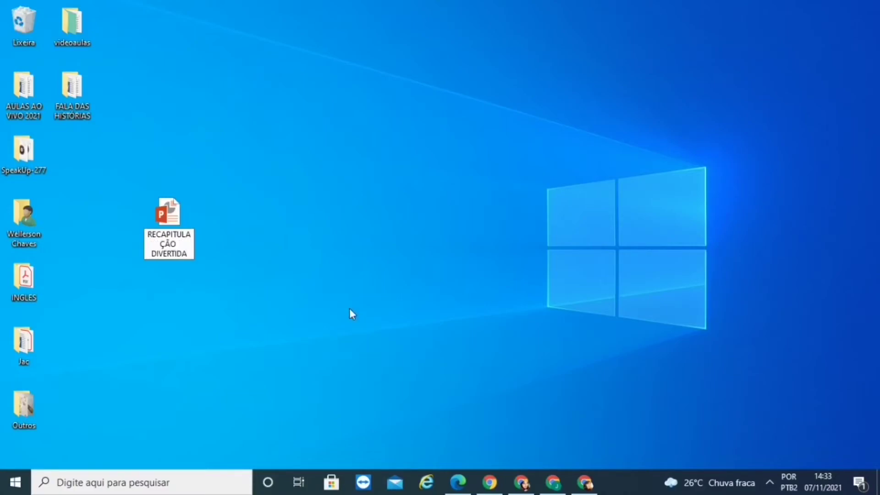
key(Return)
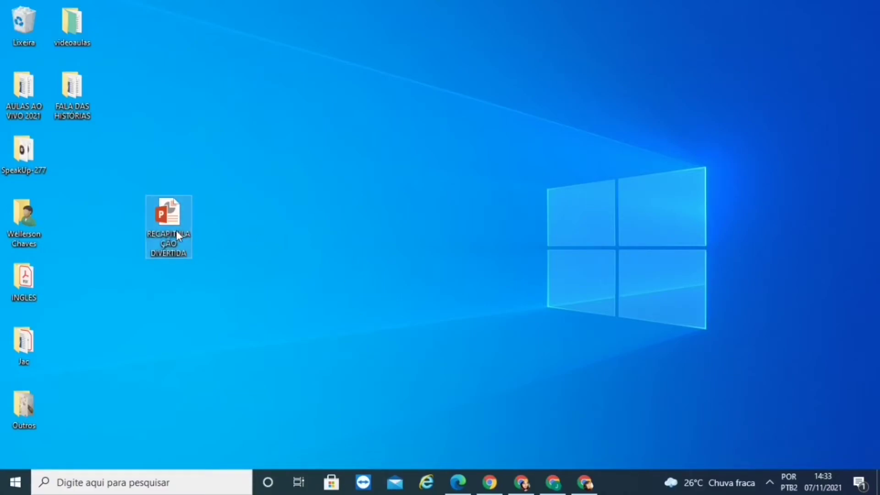
double_click(176, 230)
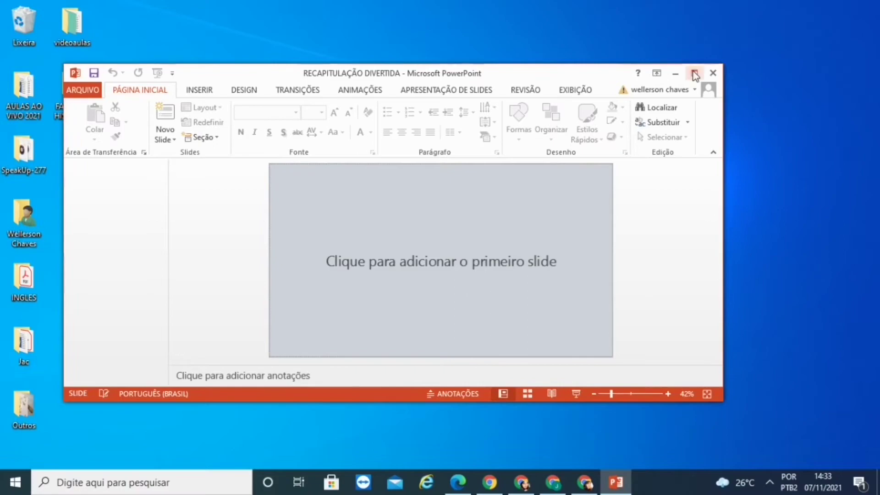
Step: Maximize PowerPoint, add a Title and Content slide, and delete the original title slide
click(694, 73)
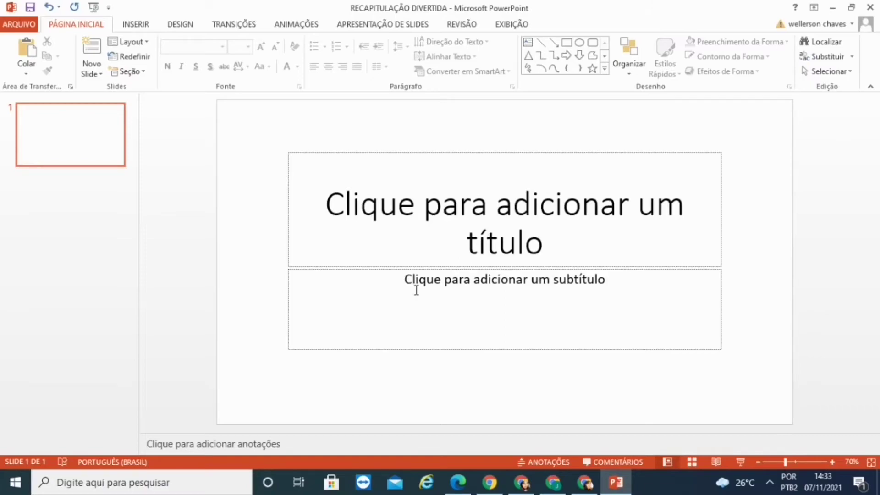
click(105, 235)
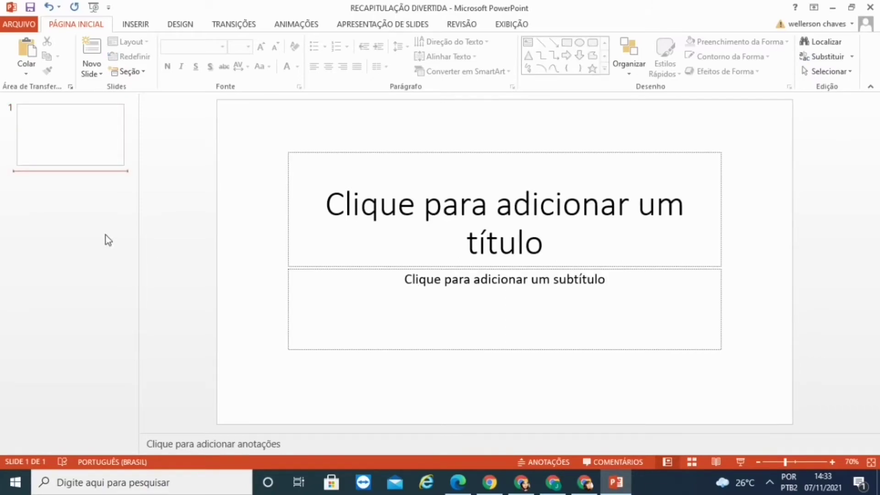
key(Return)
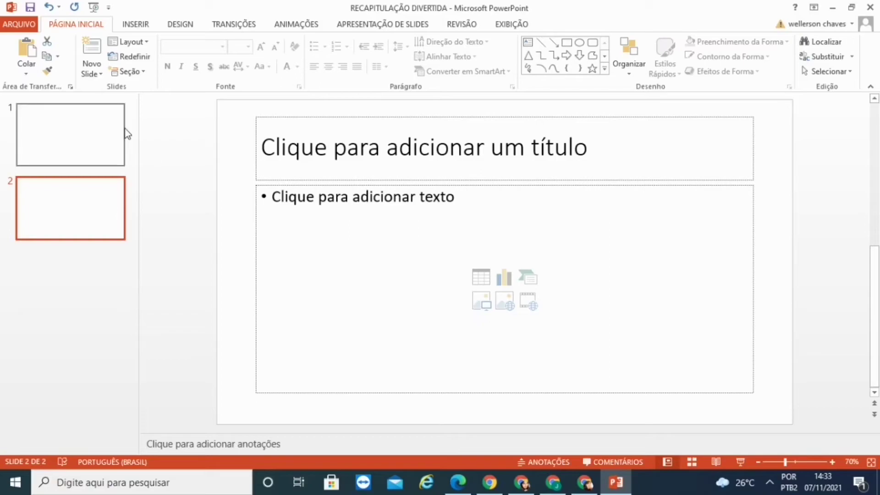
click(106, 135)
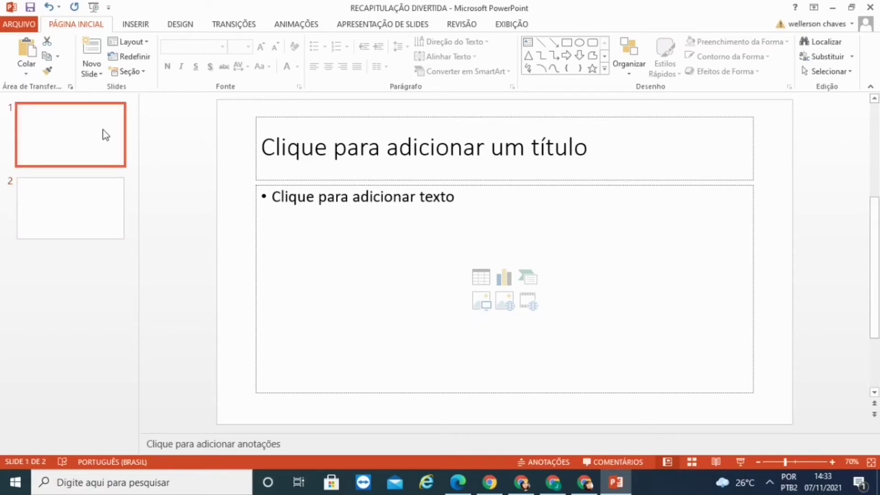
key(Delete)
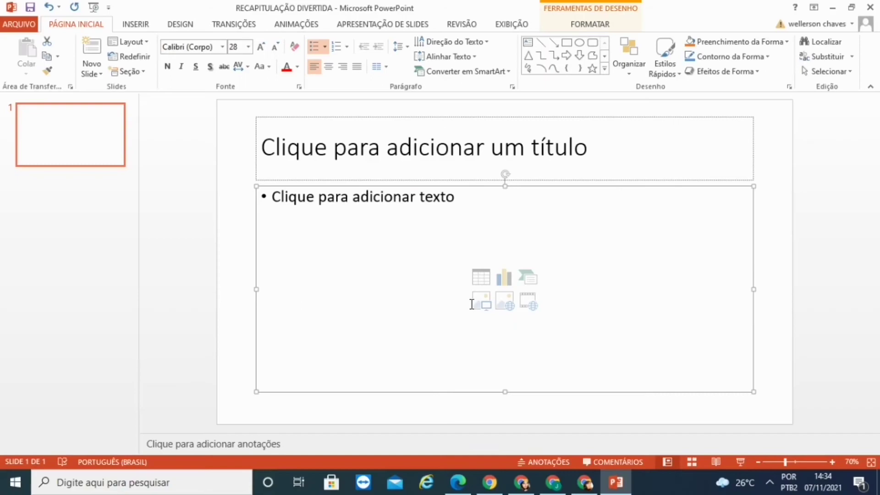
Step: Stretch Downloads image 1 to fill slide 1 as the cover, then add an empty slide 2
click(481, 303)
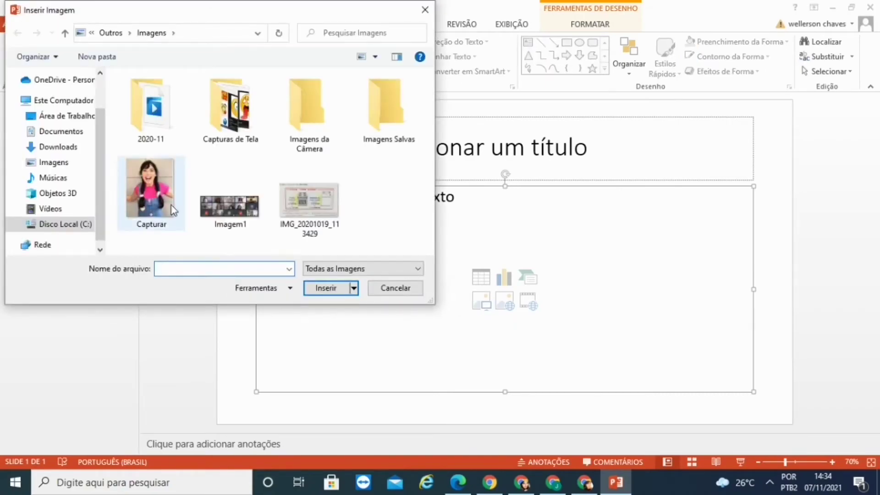
click(67, 150)
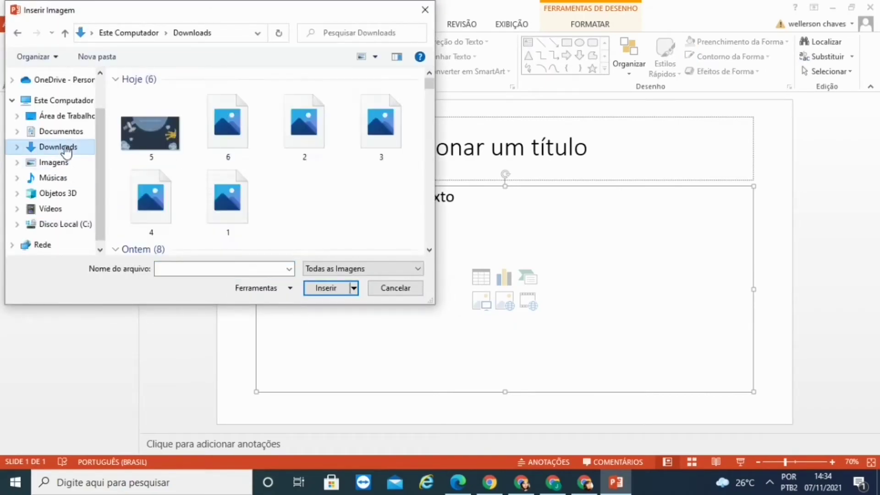
double_click(203, 211)
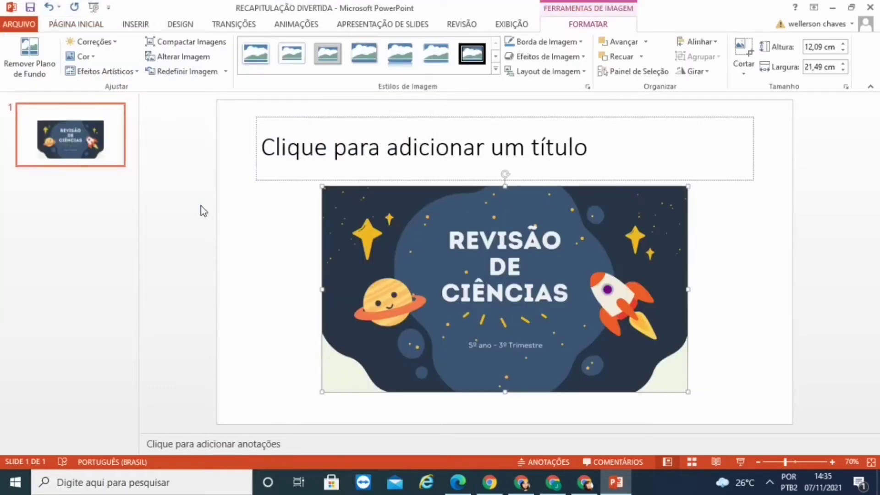
drag(445, 313, 340, 227)
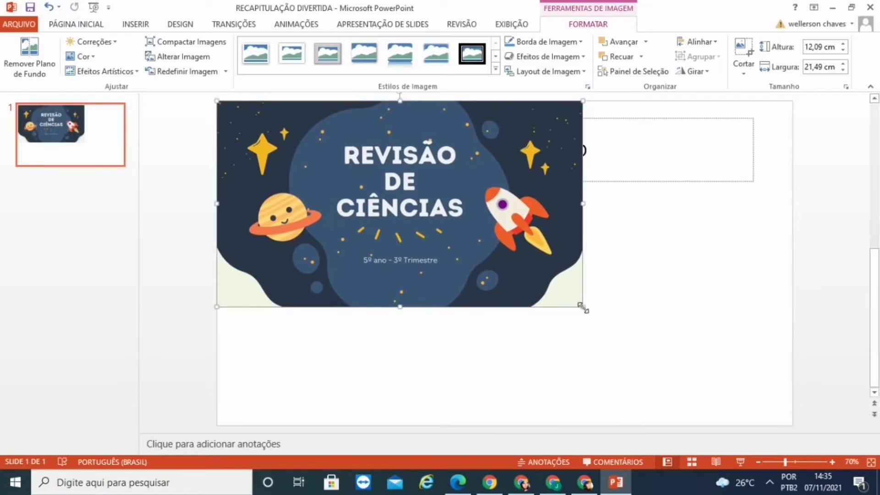
mouse_move(582, 306)
mouse_down()
mouse_move(687, 344)
mouse_move(792, 402)
mouse_up()
click(64, 199)
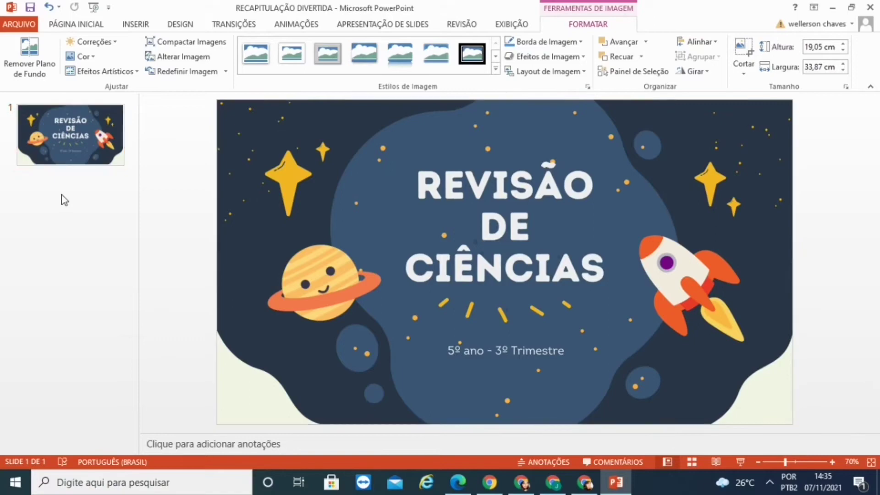
key(Return)
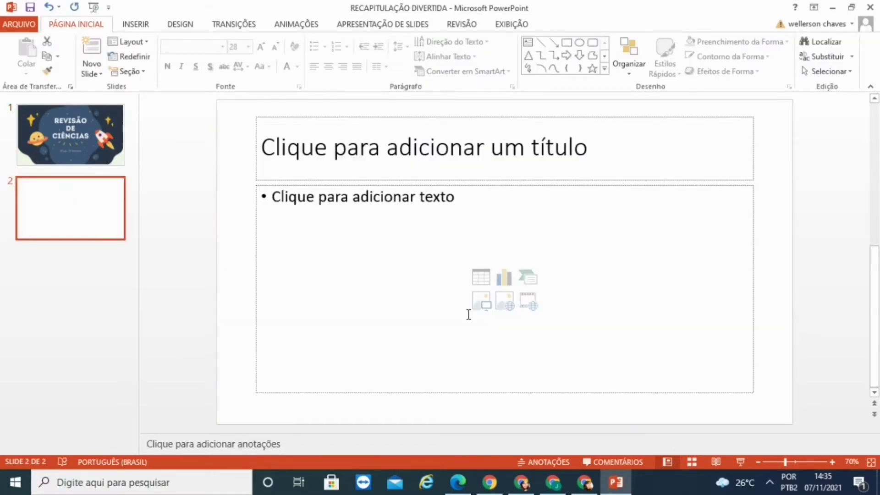
Step: Insert image 5, the 'Quem inventou o telescópio?' page, on slide 2 and stretch it to fill the slide
click(487, 304)
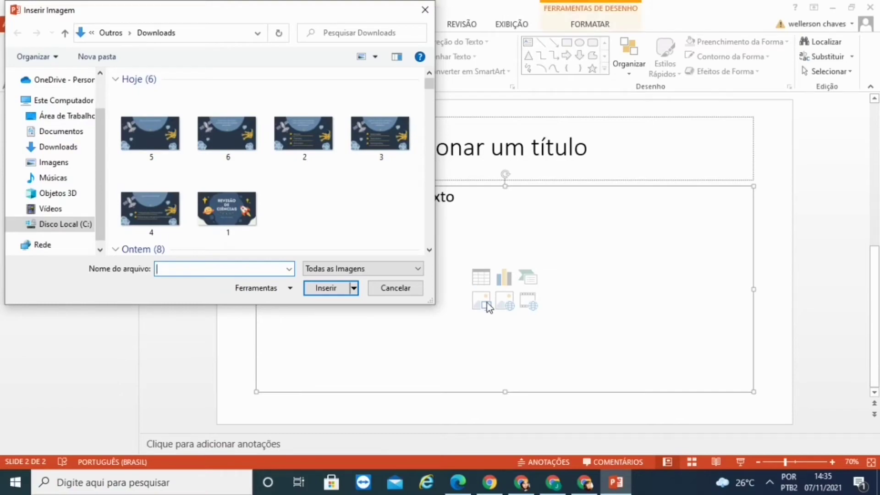
double_click(157, 134)
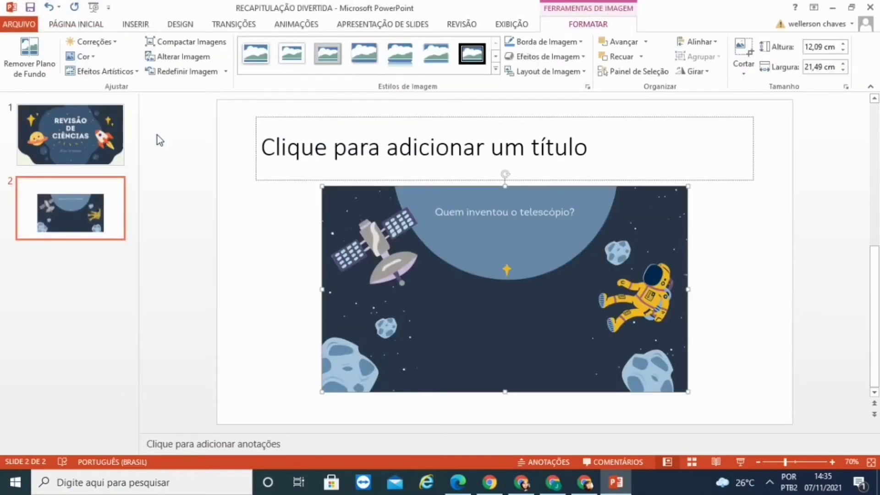
mouse_move(613, 237)
mouse_down()
mouse_move(520, 151)
mouse_move(509, 152)
mouse_up()
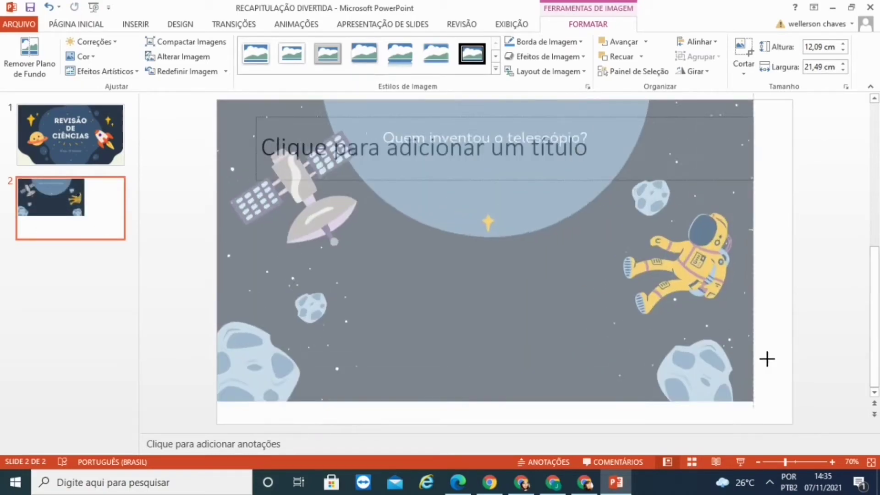
drag(582, 306, 793, 424)
click(815, 271)
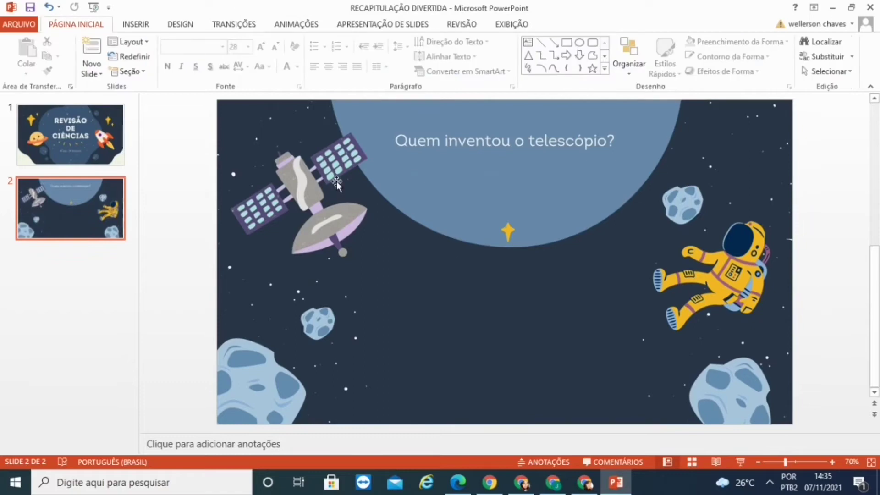
Step: Add a text box below the question on slide 2 with the answer 'Galileu Galilei'
click(136, 30)
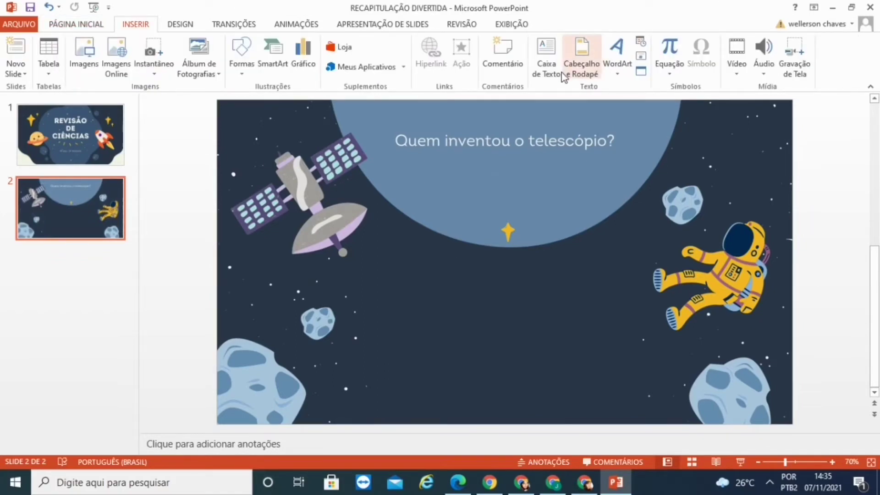
click(547, 68)
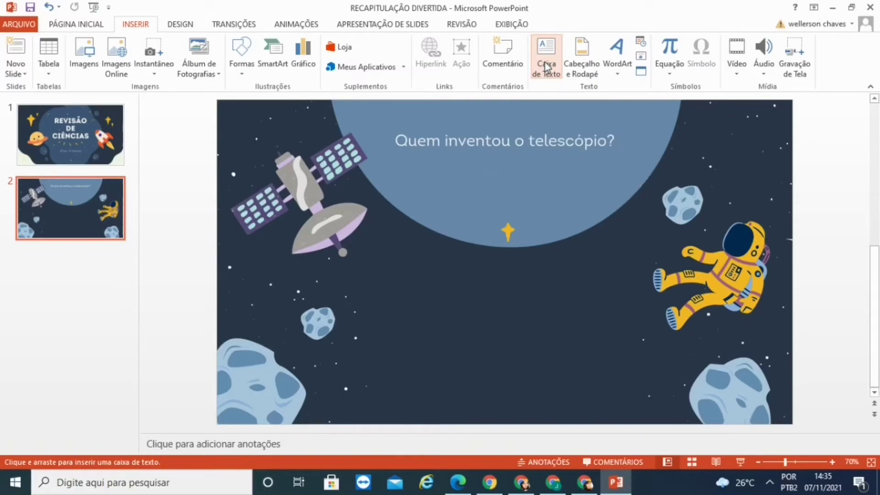
click(547, 66)
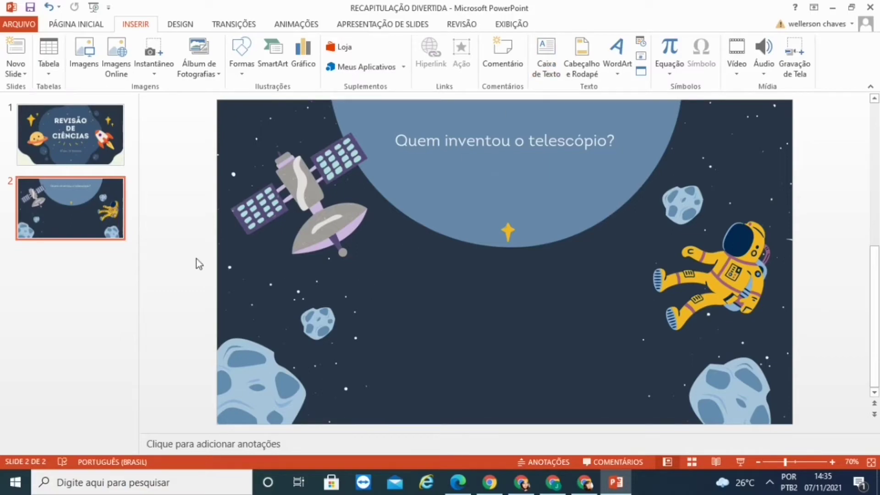
click(550, 61)
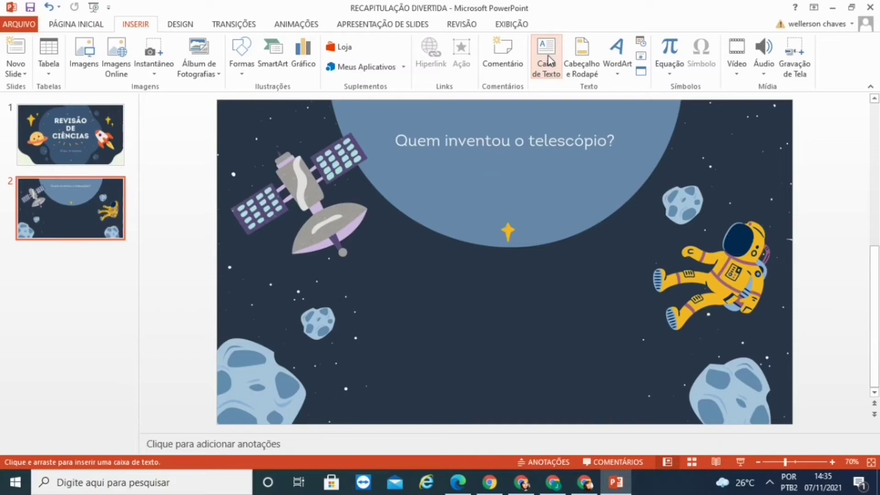
click(545, 60)
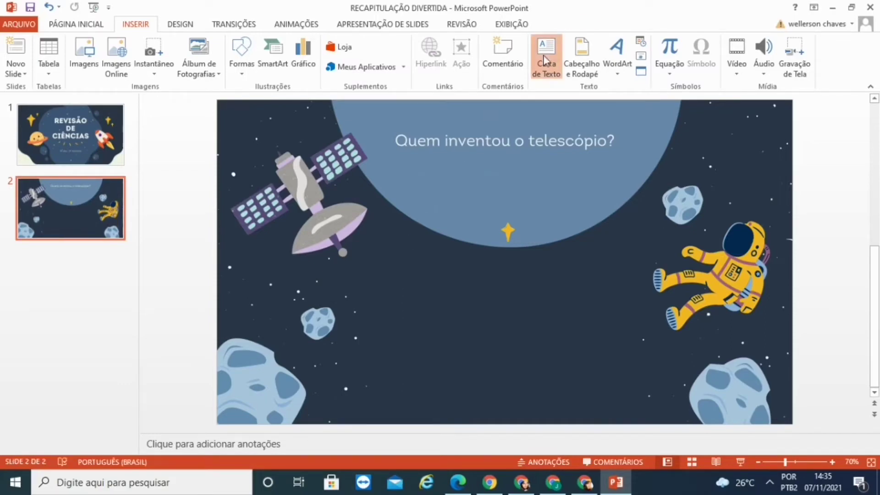
click(546, 59)
click(383, 284)
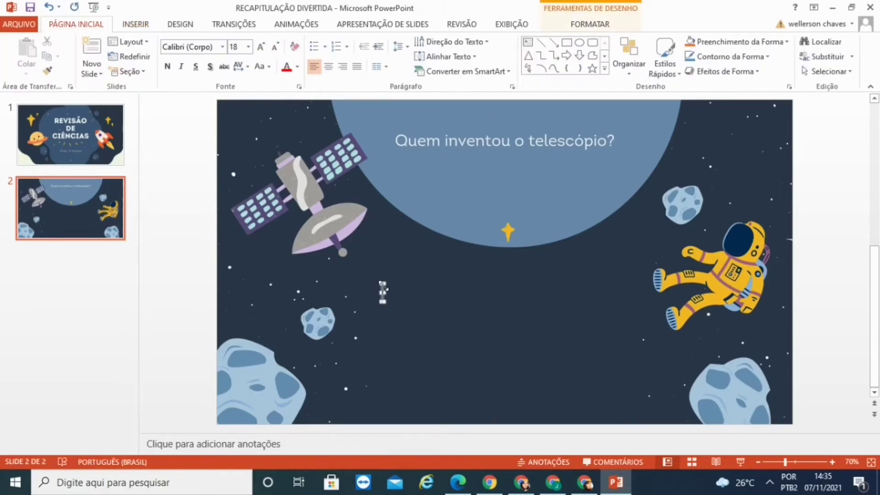
drag(385, 292, 519, 290)
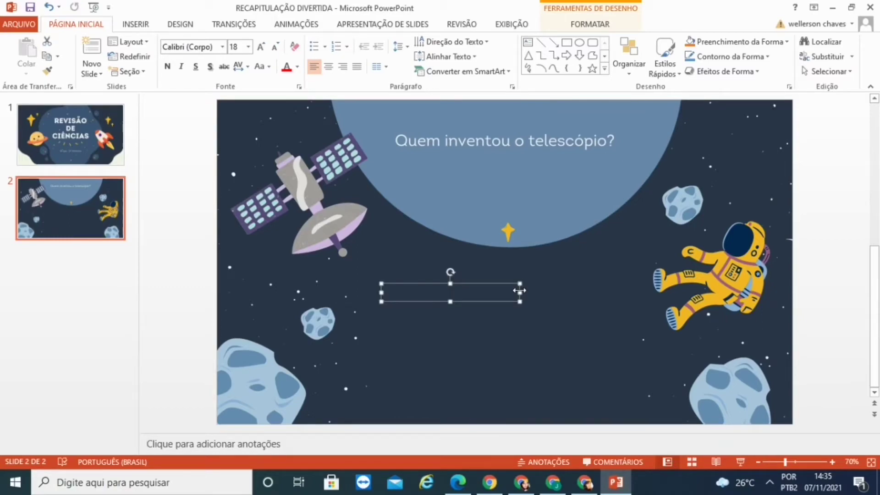
text(G)
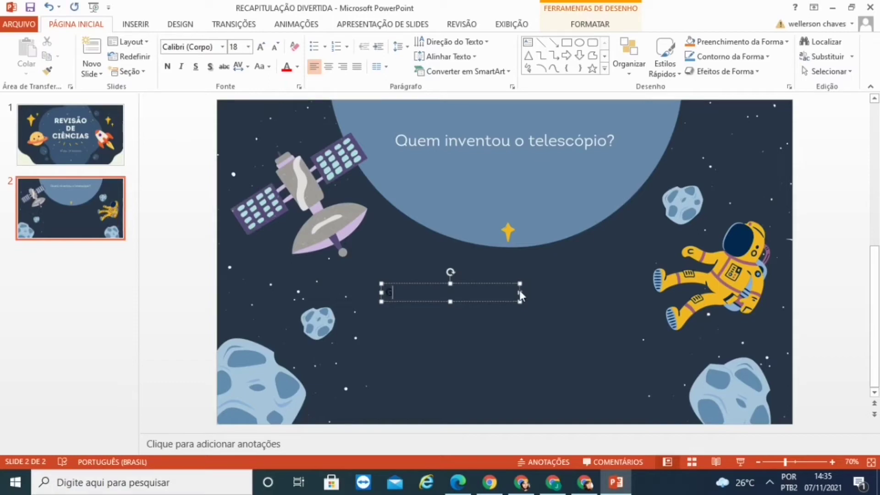
text(a)
text(lileu )
text(Gali)
text(lei)
Step: Make the answer text white at 36 pt and centre it below the question
drag(447, 292, 370, 298)
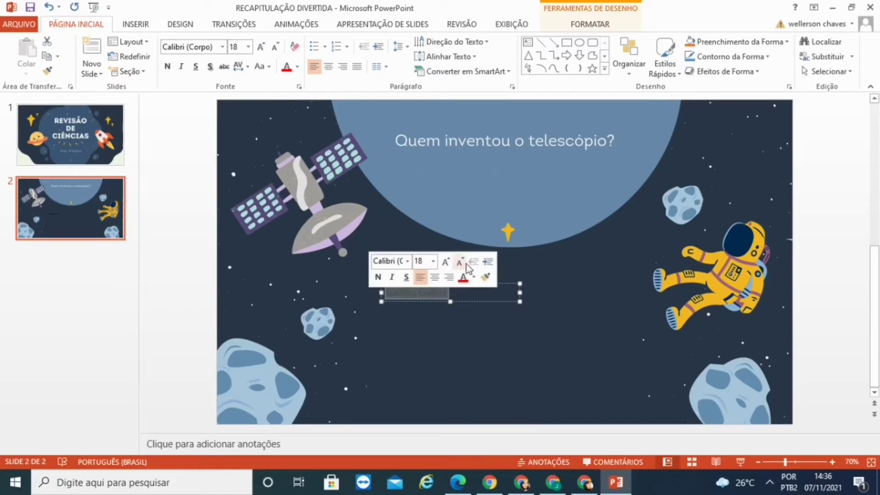
click(475, 283)
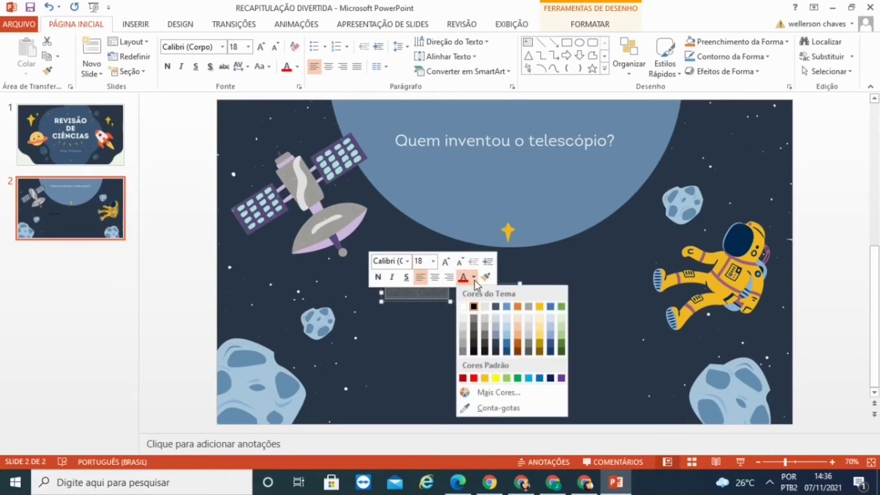
click(466, 309)
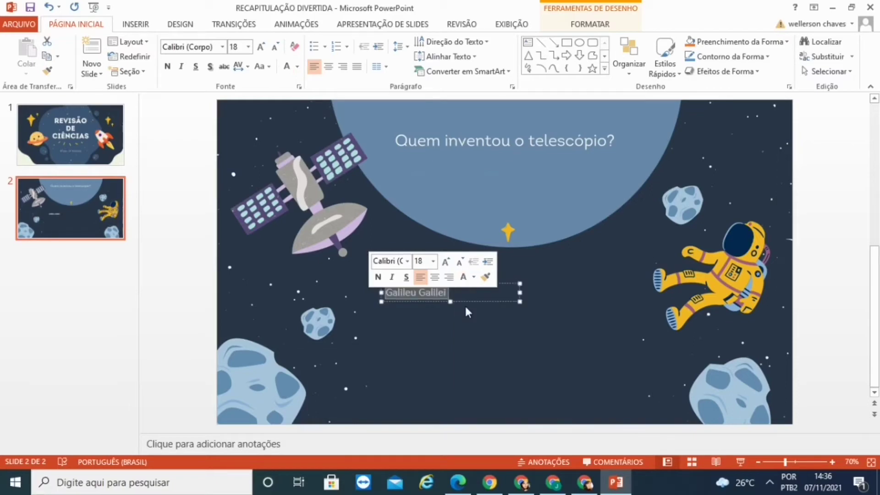
click(445, 262)
click(445, 262)
click(445, 262)
click(445, 263)
click(445, 262)
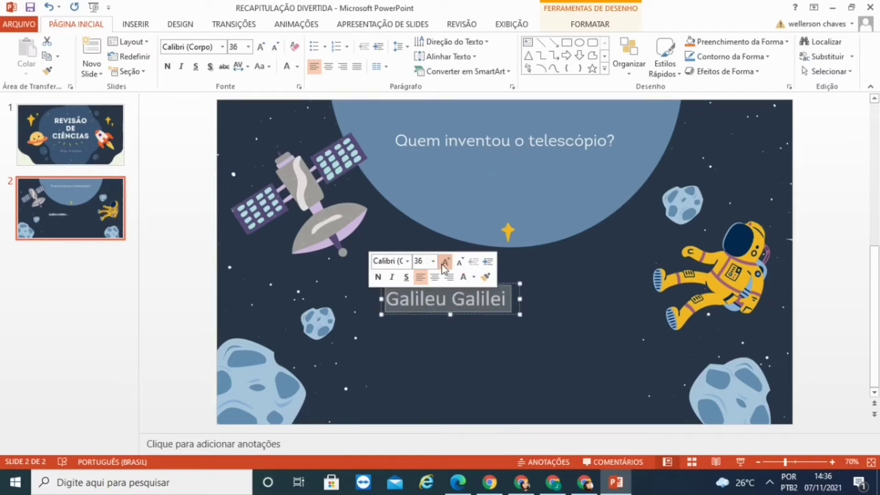
click(443, 265)
click(458, 263)
mouse_move(494, 315)
mouse_down()
mouse_move(540, 287)
mouse_move(536, 294)
mouse_move(559, 297)
mouse_up()
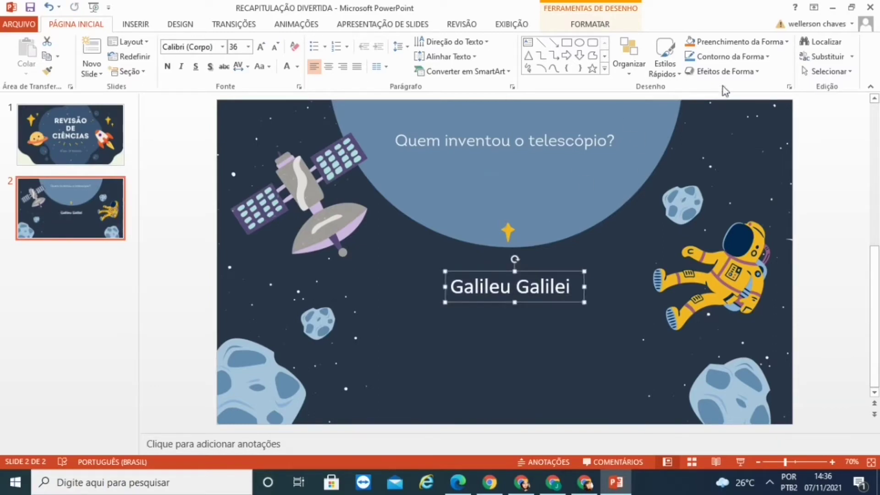
Step: Fill the Galileu Galilei box with yellow-orange, copy it, and nudge it slightly up-left
click(722, 46)
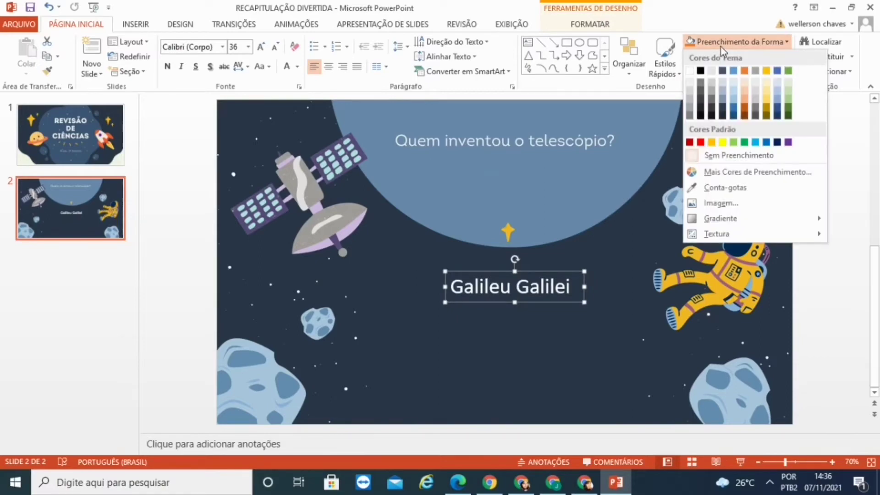
click(710, 141)
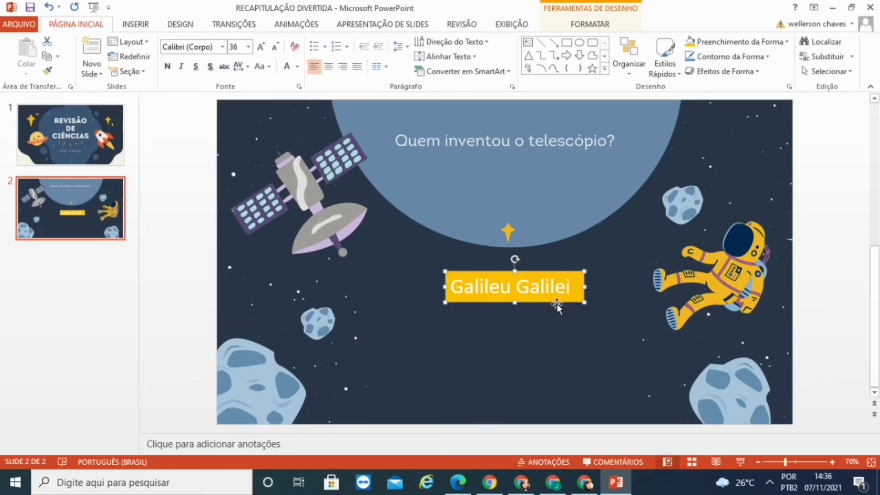
key(ctrl+c)
drag(530, 303, 513, 303)
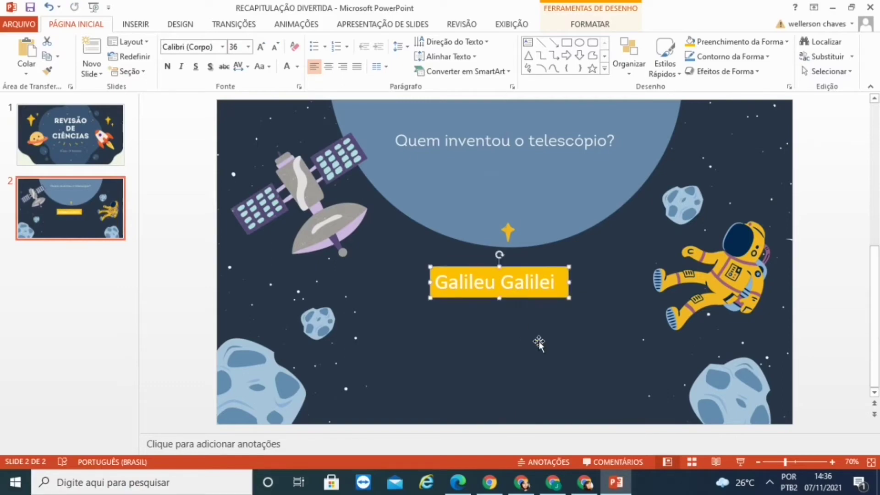
Step: Paste a copy of the answer box below and change its text to 'Isaac Newton'
key(ctrl+v)
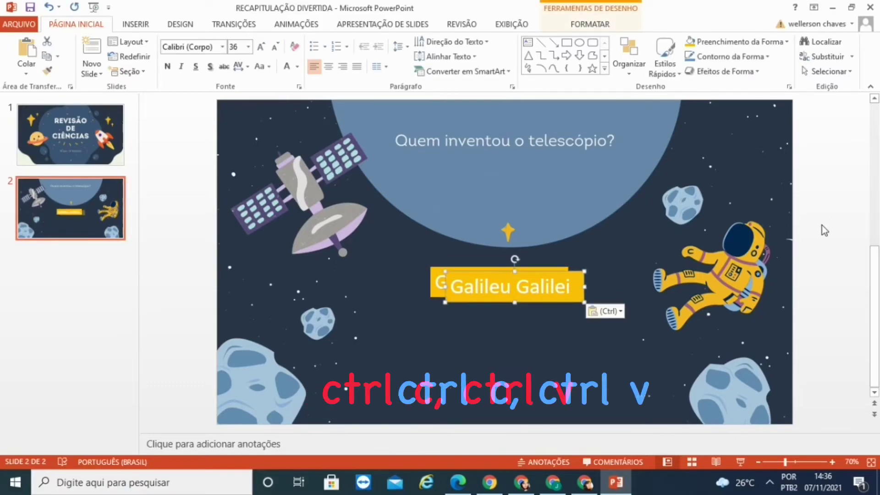
drag(565, 302, 548, 338)
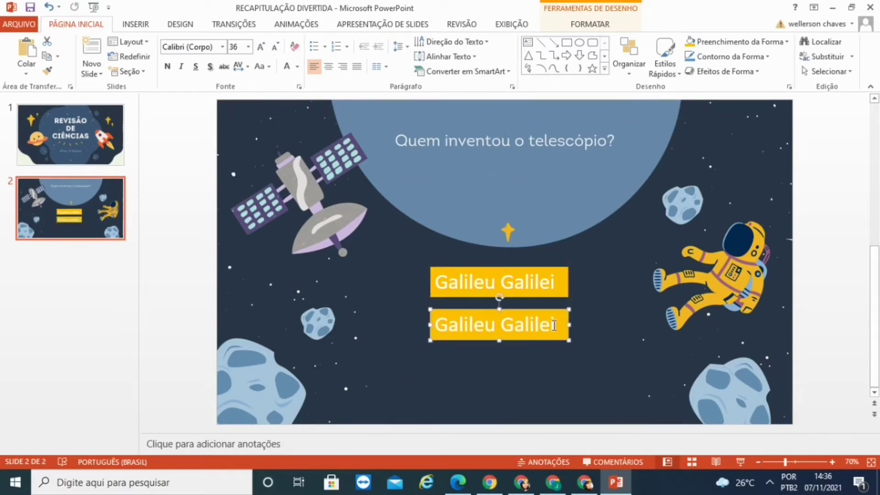
triple_click(452, 330)
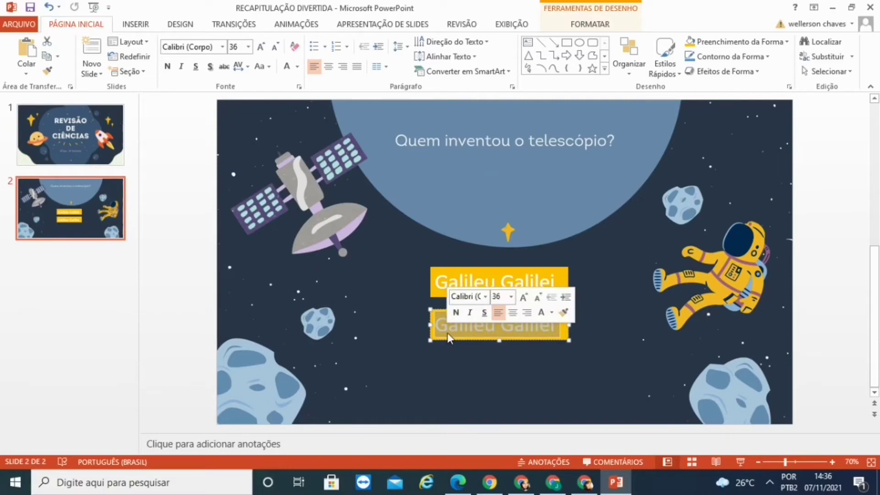
text(I)
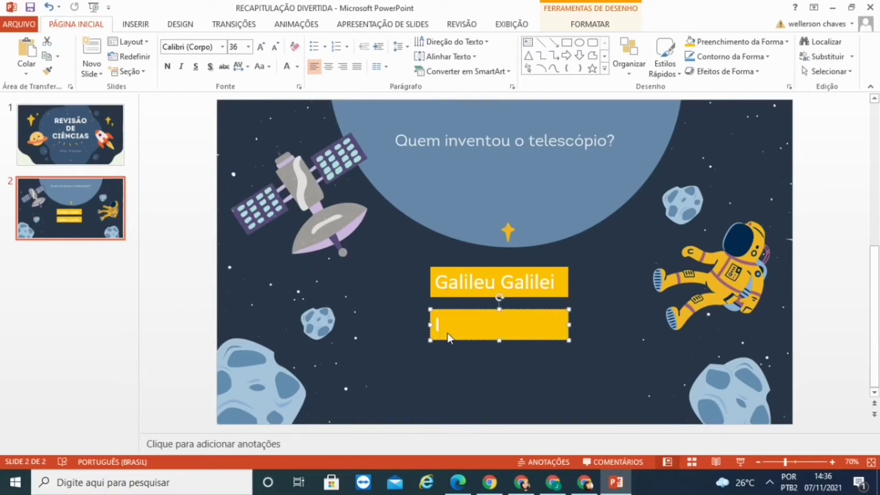
text(saac Ne)
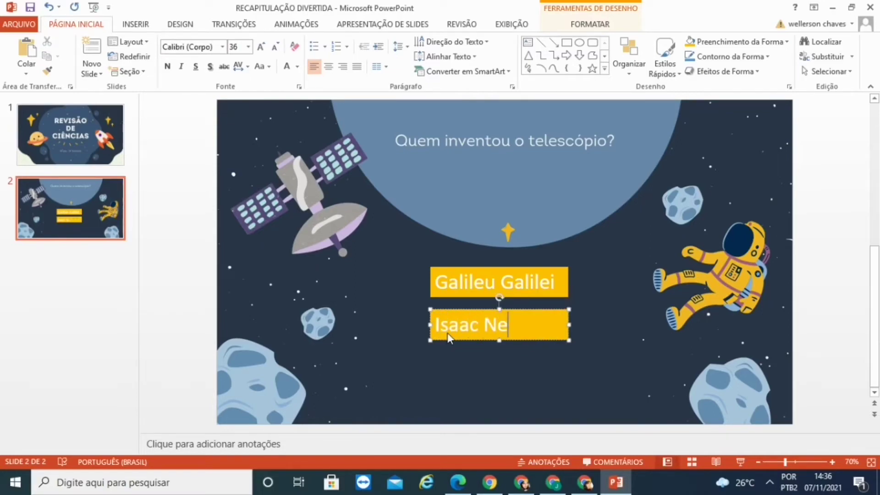
text(wton)
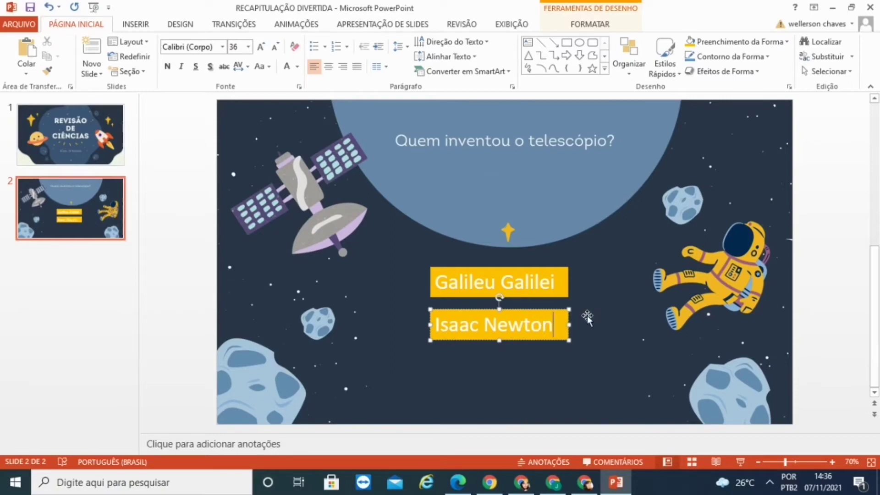
click(832, 232)
Step: Paste a third answer box below Isaac Newton reading 'Hans Lippershey'
key(ctrl+v)
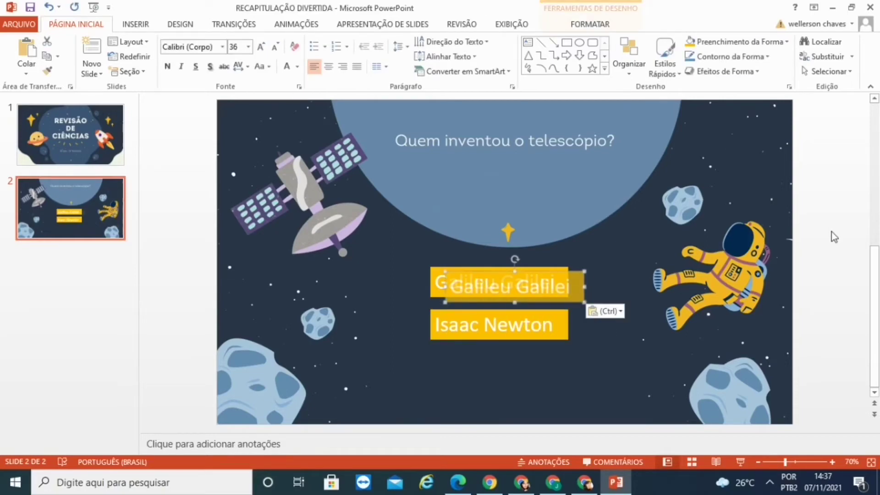
mouse_move(570, 301)
mouse_down()
mouse_move(553, 395)
mouse_move(555, 384)
mouse_move(449, 371)
mouse_up()
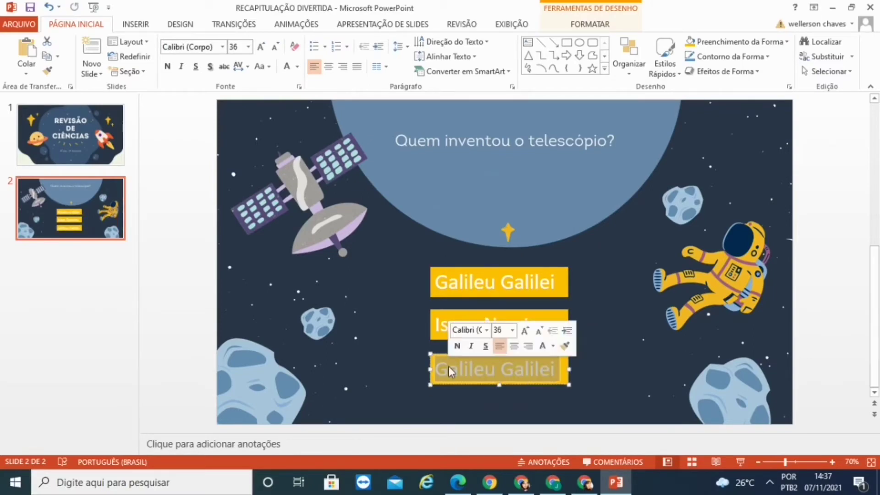
text(Hans Lippe)
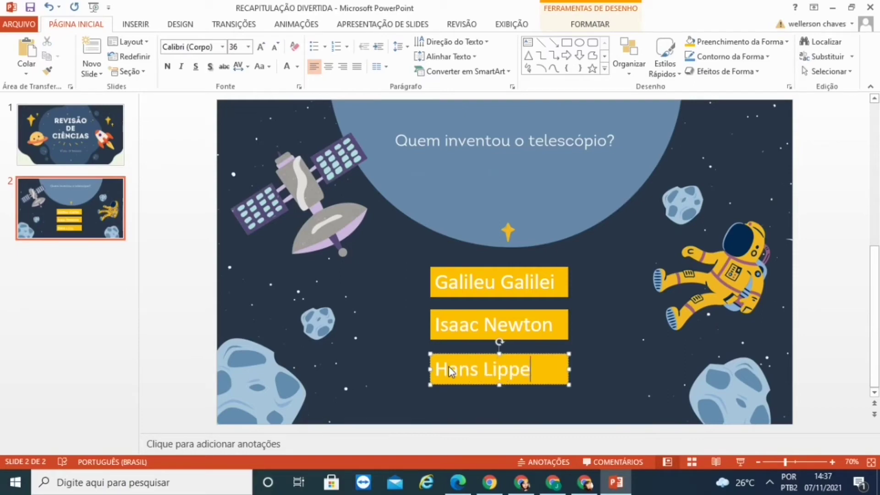
text(rs)
text(hey)
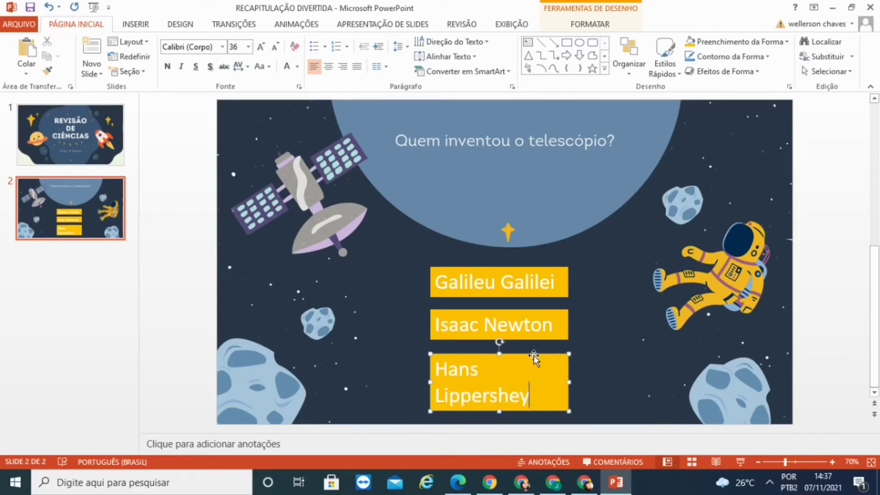
Step: Widen all three answer boxes to the same width so Hans Lippershey fits
drag(569, 382, 594, 381)
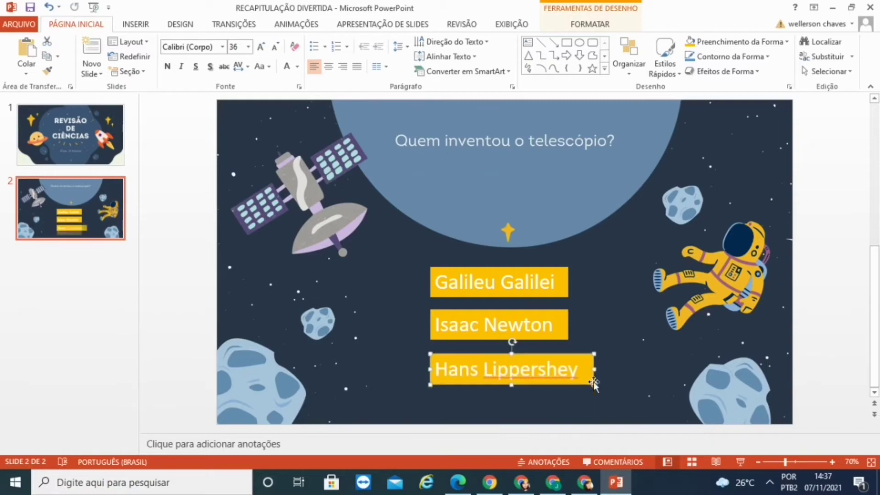
click(567, 322)
drag(569, 324, 594, 324)
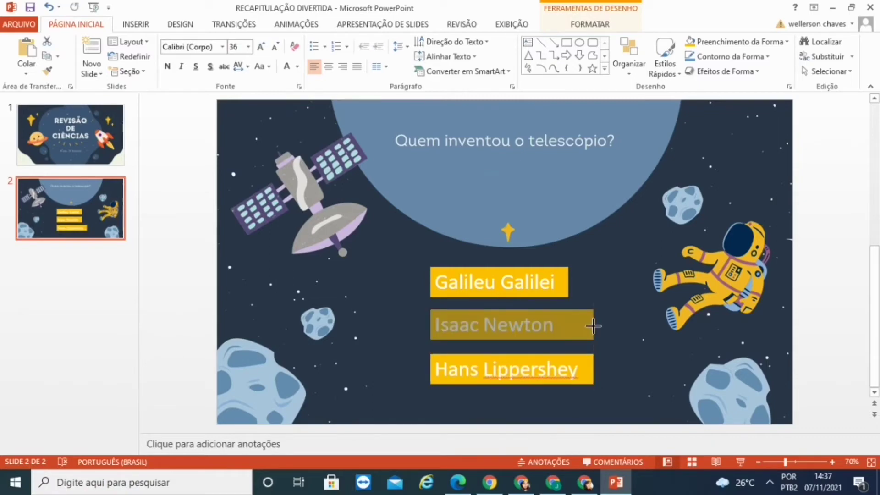
click(567, 285)
drag(569, 282, 593, 283)
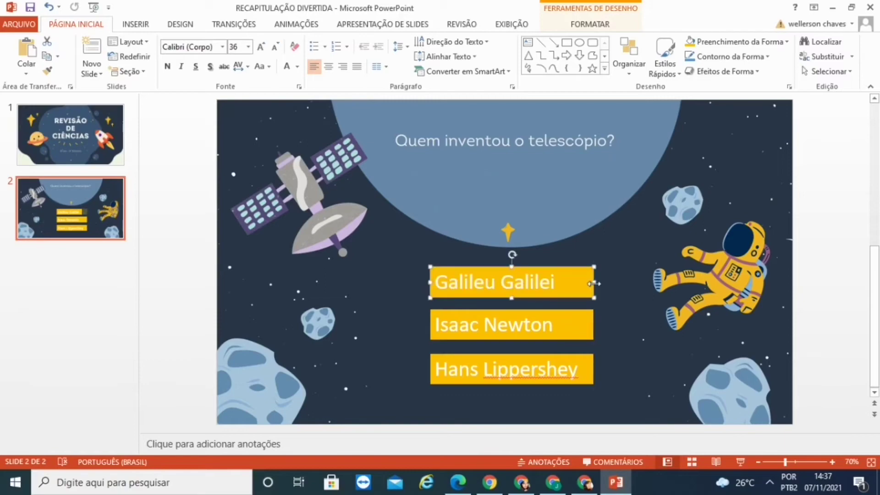
click(814, 278)
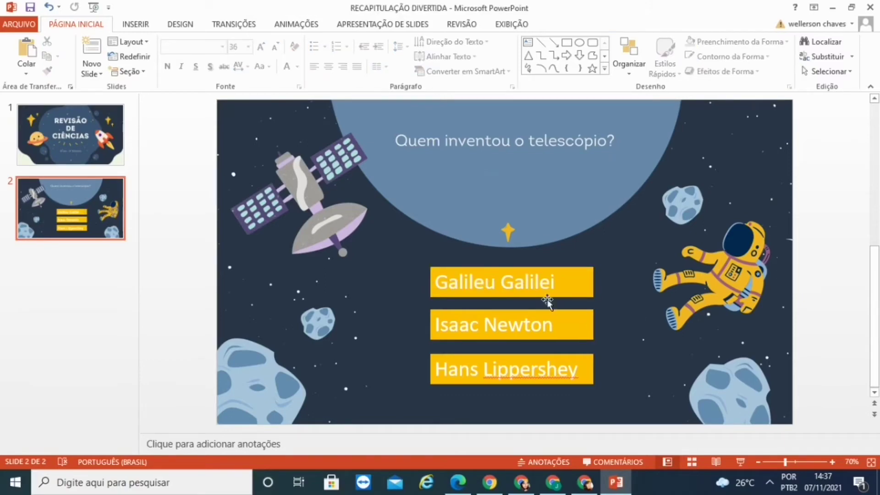
Step: Add slide 3 and fill it edge to edge with the ERROU 'Revisão de ciências' image
click(95, 263)
key(Return)
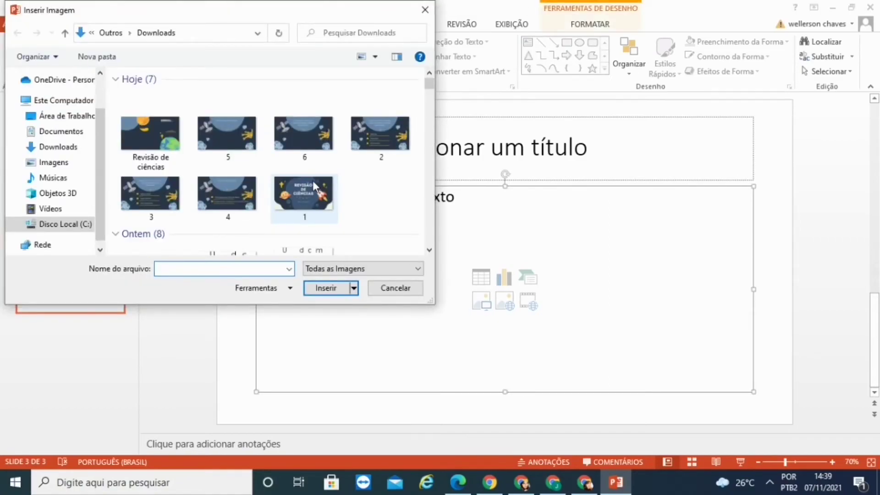
double_click(149, 138)
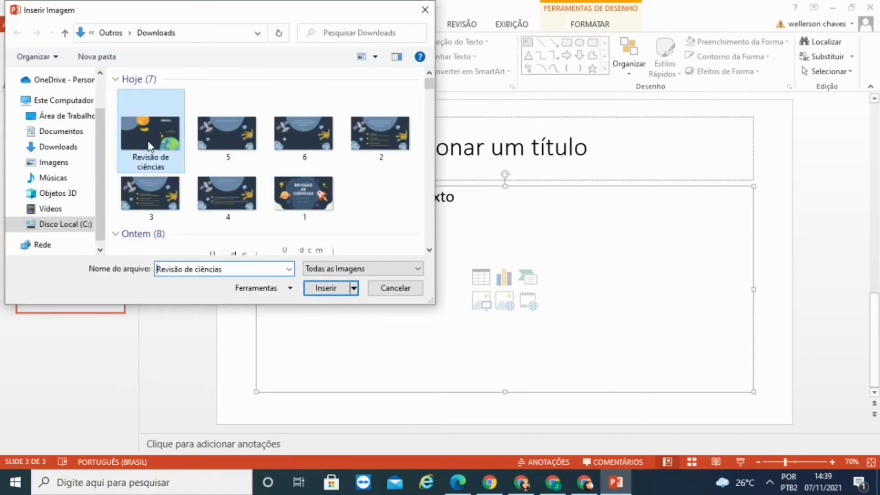
drag(513, 296, 407, 211)
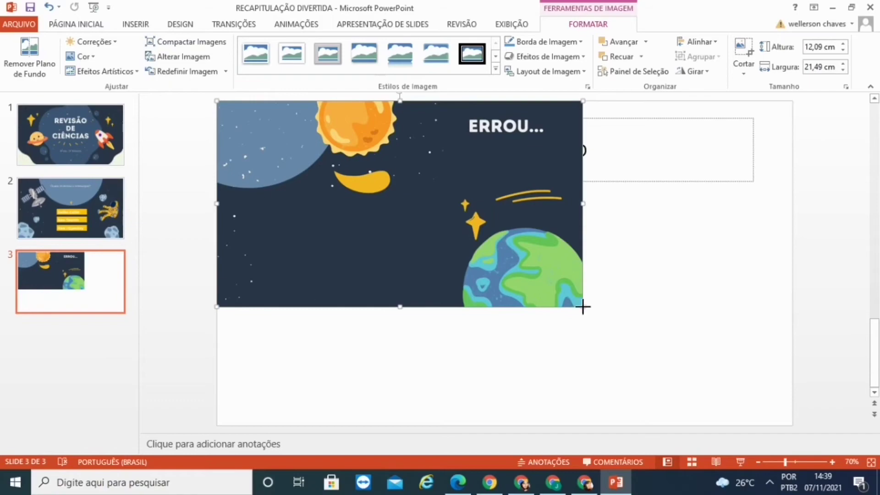
drag(583, 307, 793, 393)
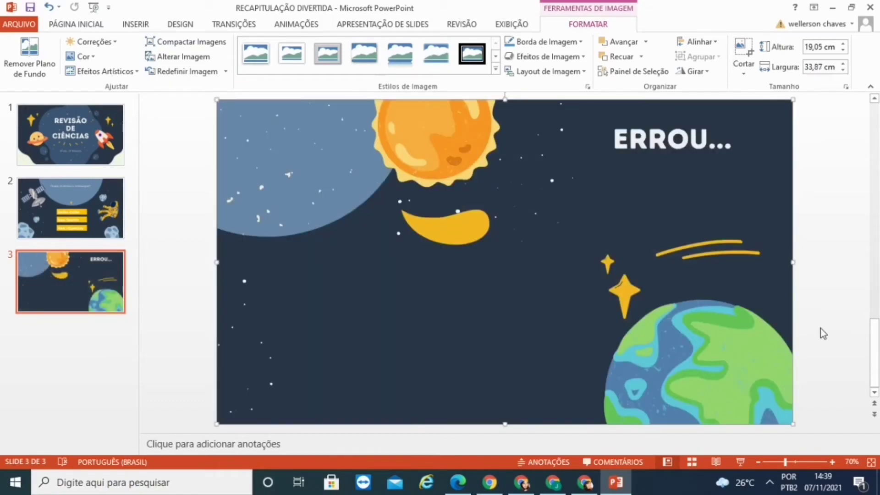
click(824, 333)
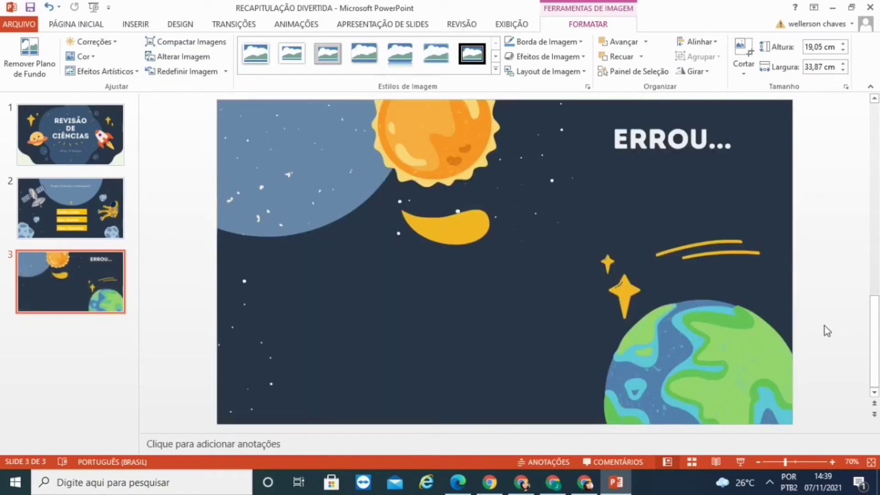
Step: Draw a text box on the left of the ERROU slide reading 'VOLTAR'
click(147, 24)
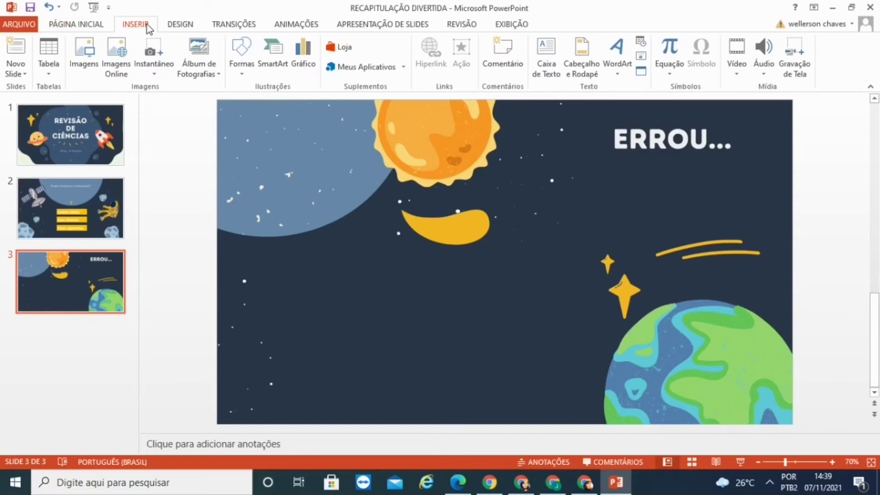
click(546, 60)
drag(315, 270, 456, 328)
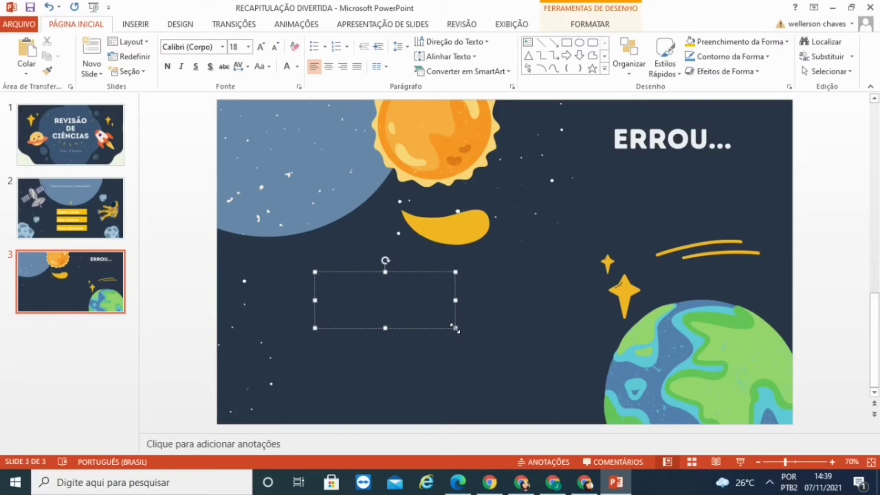
text(VCVOLTAR)
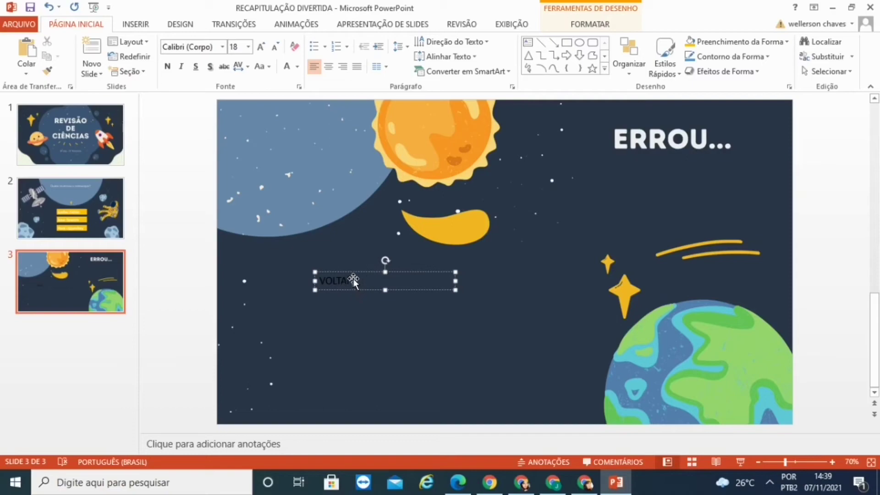
Step: Make VOLTAR white at 72 pt, widen its box to one line and shift it slightly
drag(317, 280, 356, 280)
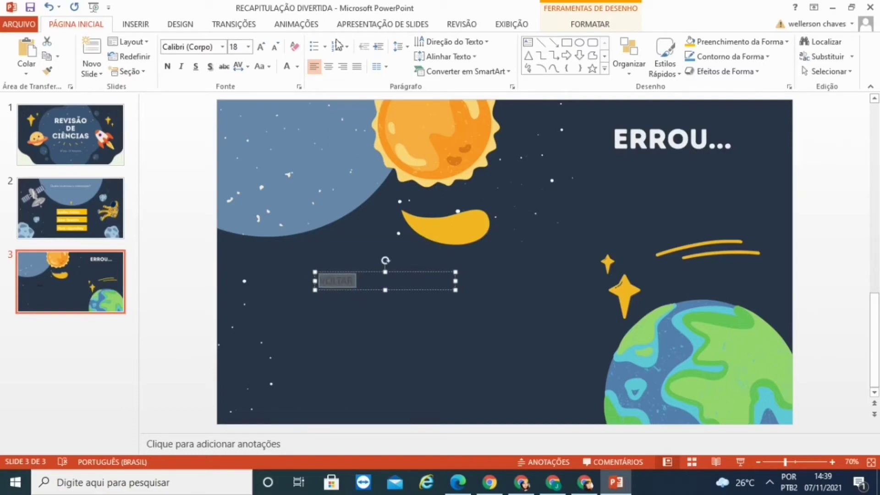
click(285, 71)
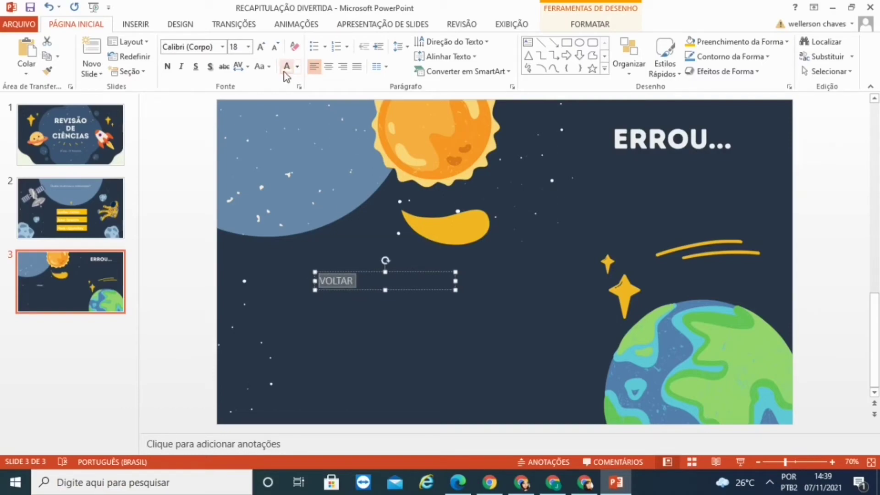
click(261, 47)
click(261, 47)
click(261, 47)
click(261, 47)
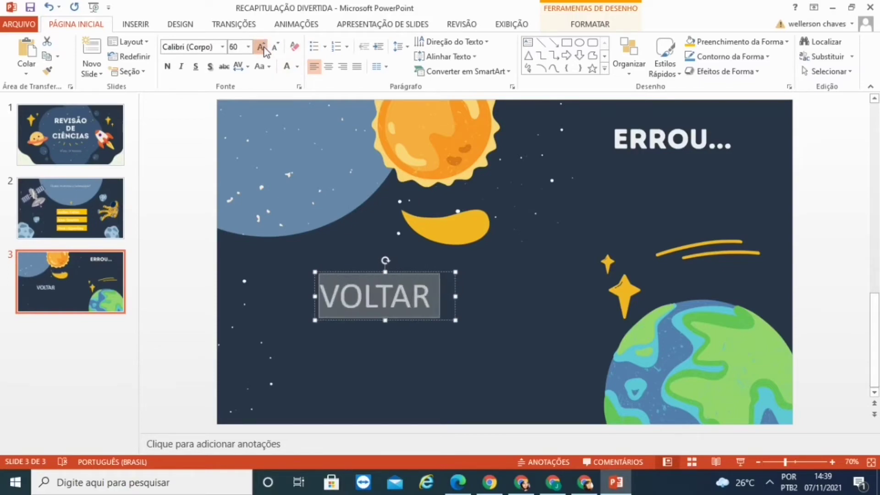
click(262, 47)
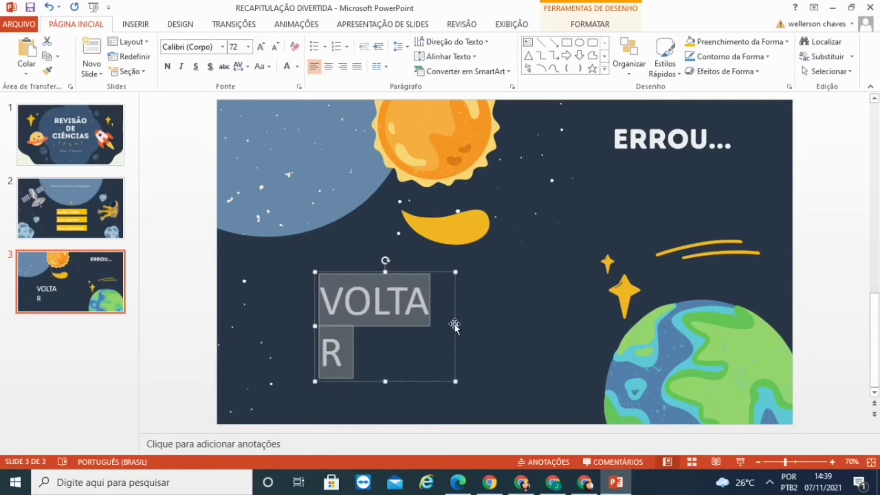
drag(455, 325, 468, 329)
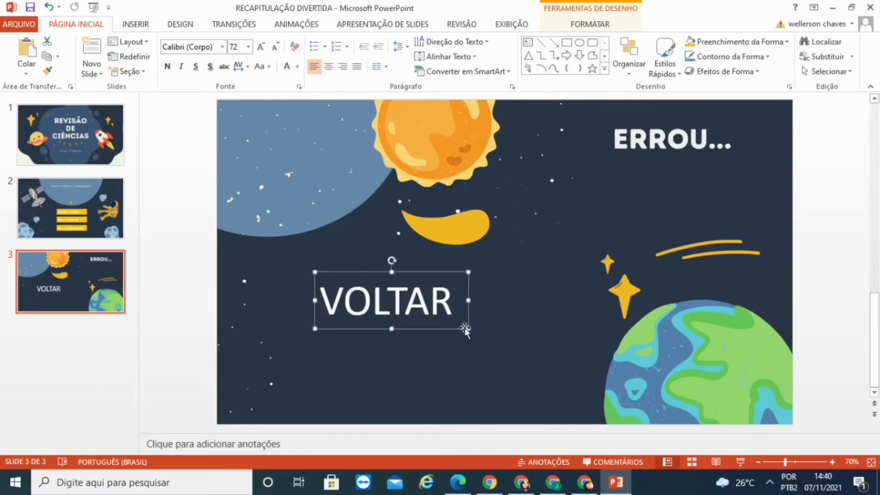
click(457, 336)
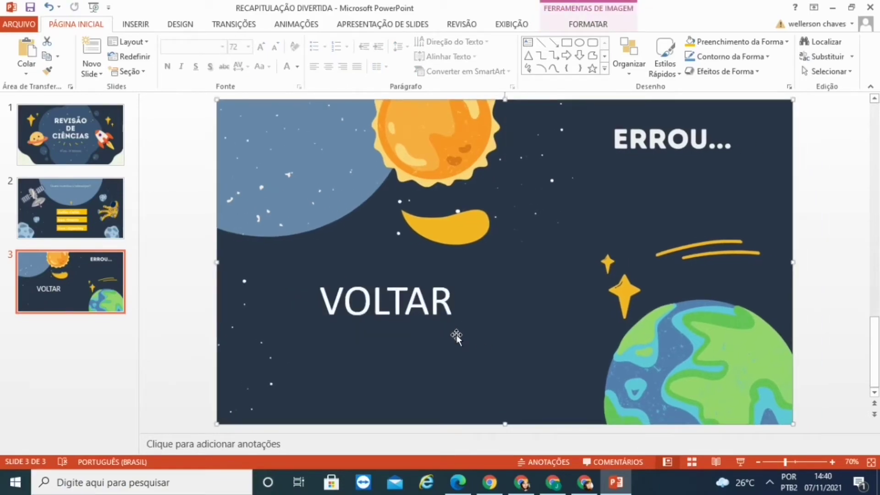
click(439, 318)
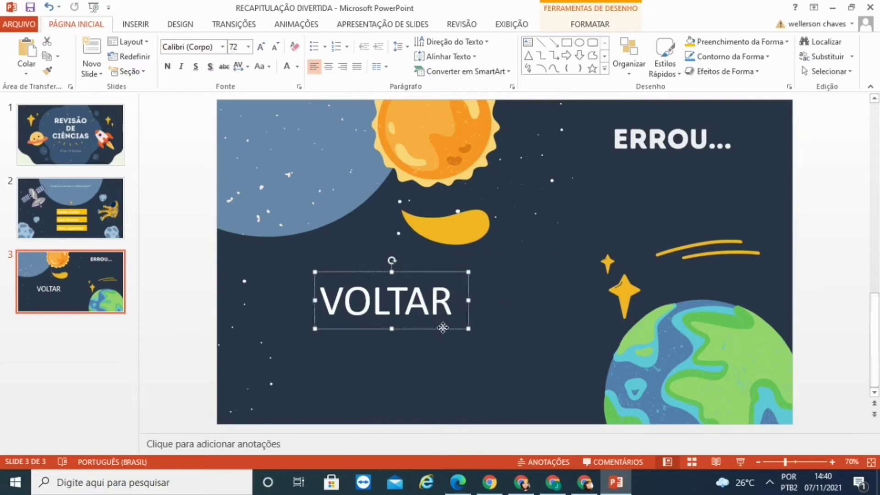
drag(443, 327, 469, 335)
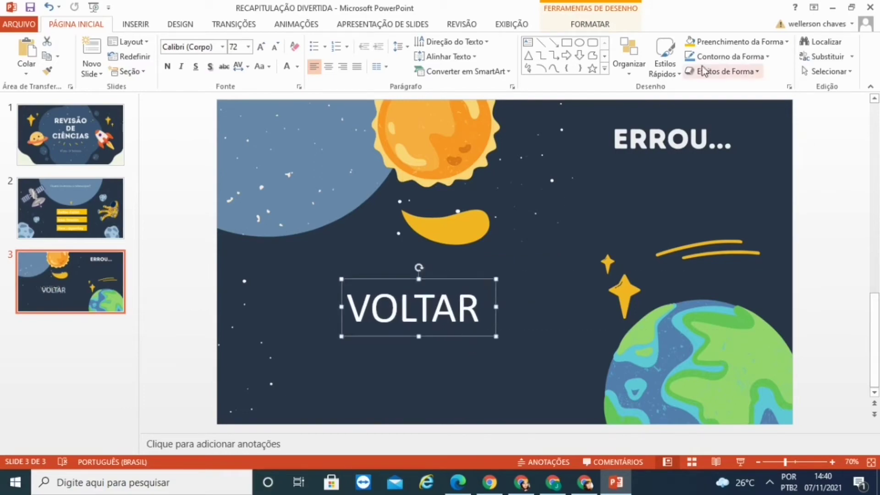
Step: Give the VOLTAR box a yellow fill and outline, then add a blank fourth slide
click(695, 43)
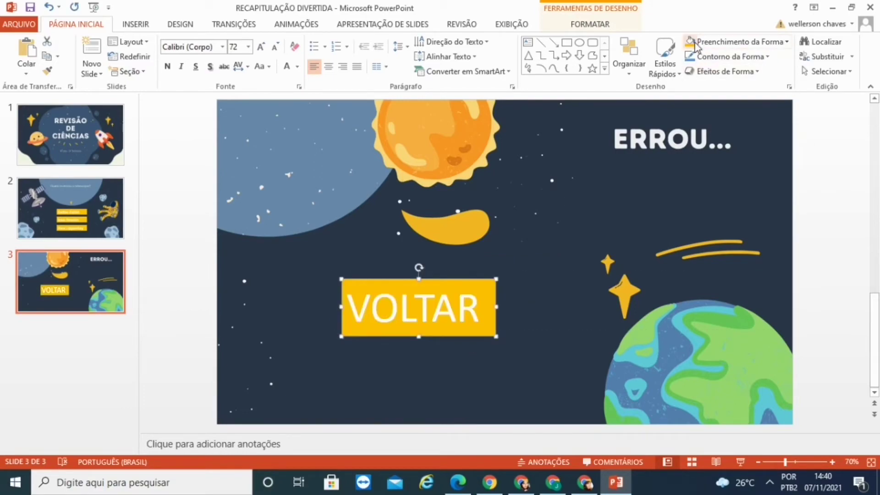
click(710, 60)
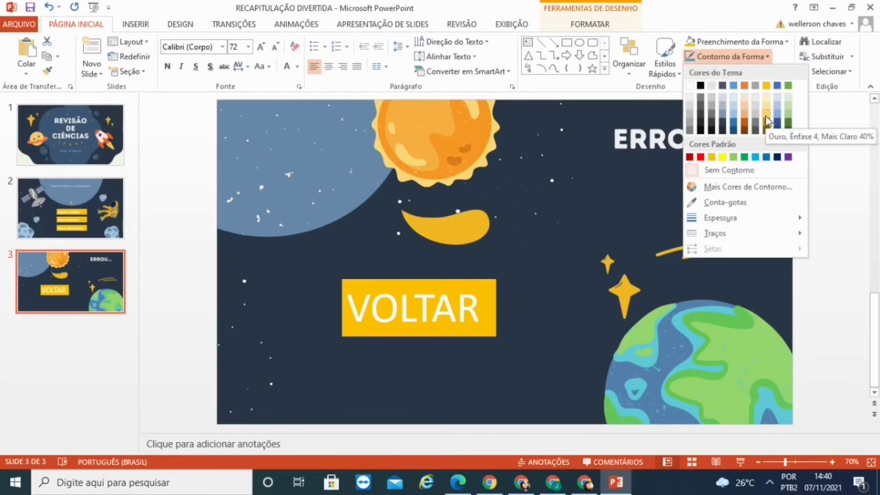
click(722, 157)
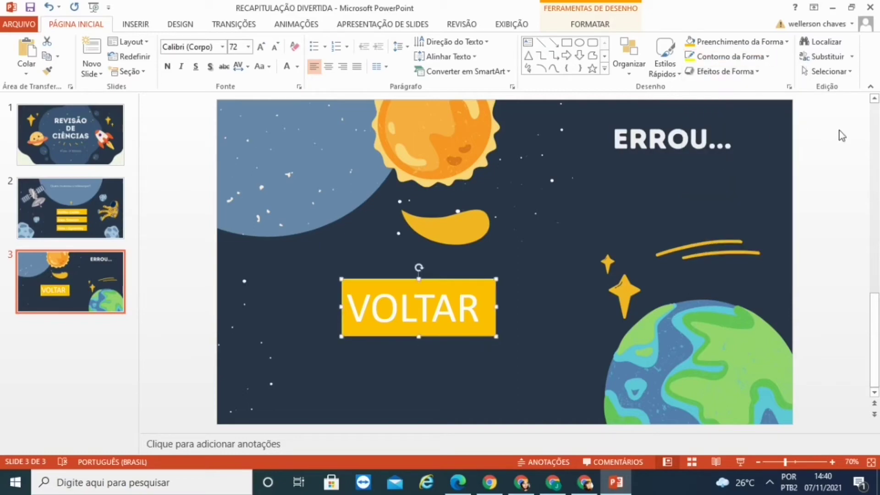
click(832, 144)
key(ctrl+m)
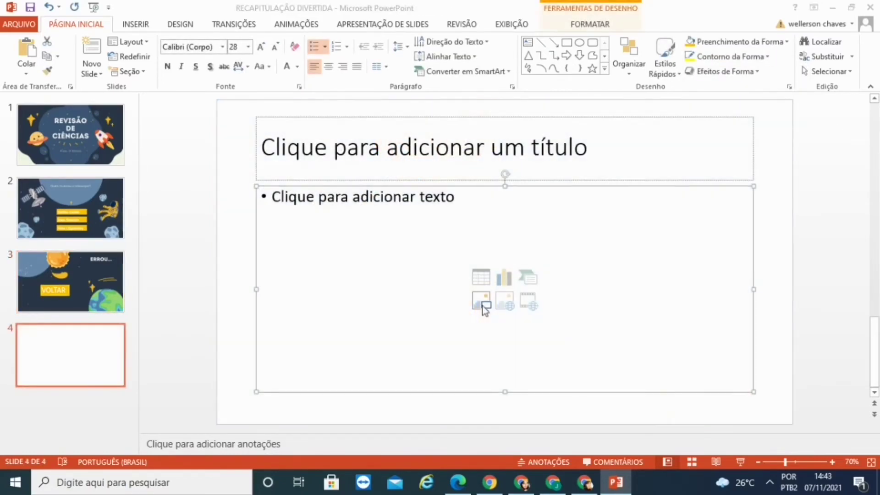
Step: Insert 'Revisão de ciências (1)', the ACERTOU! image, on slide 4 stretched to fill the slide
click(482, 303)
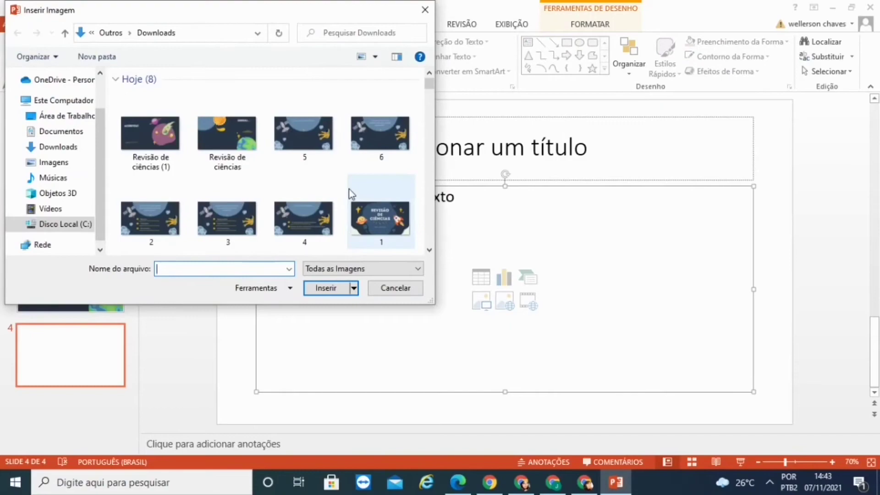
double_click(169, 134)
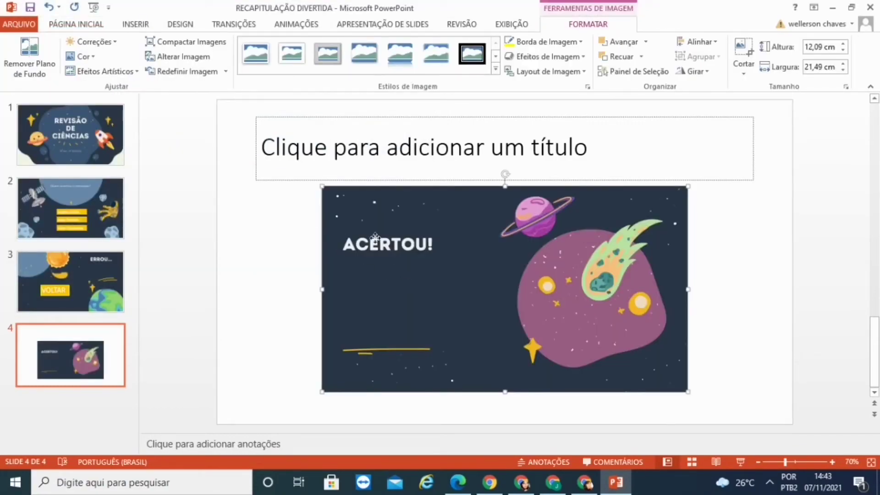
drag(408, 273, 306, 186)
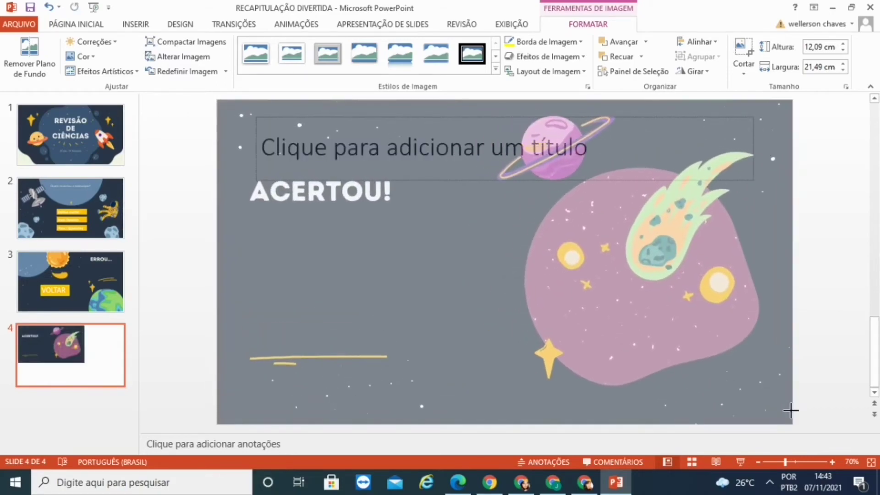
drag(583, 307, 792, 412)
click(815, 298)
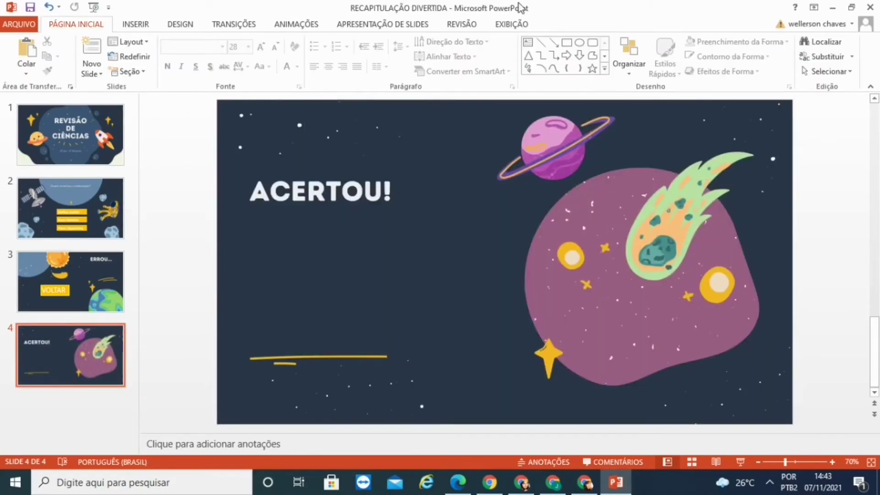
Step: Draw a text box below ACERTOU! on slide 4 with white 'AVANÇAR' text
click(136, 25)
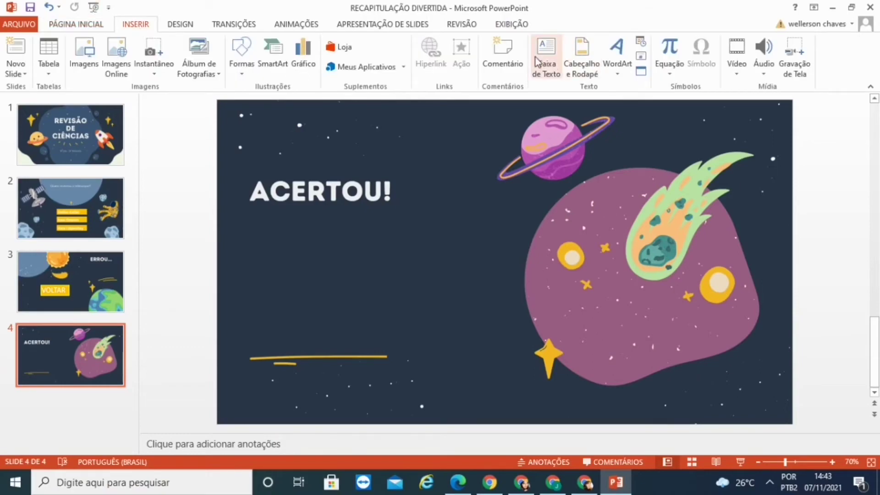
click(552, 69)
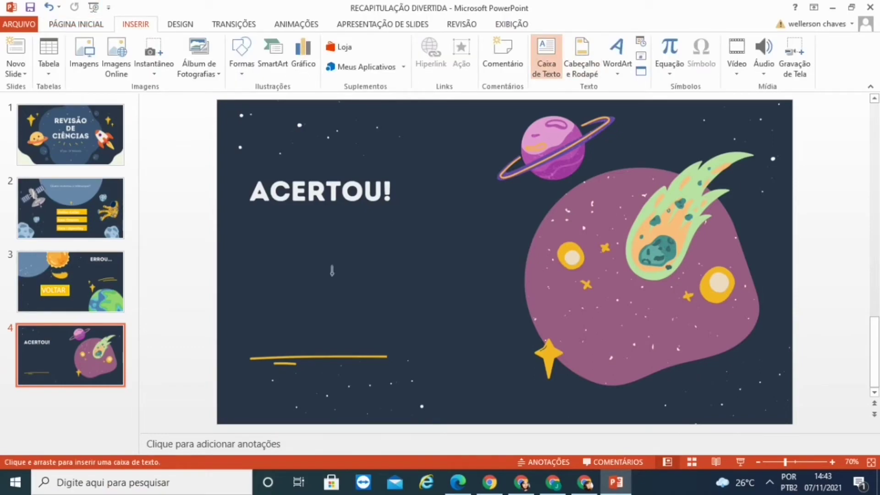
drag(286, 261, 436, 306)
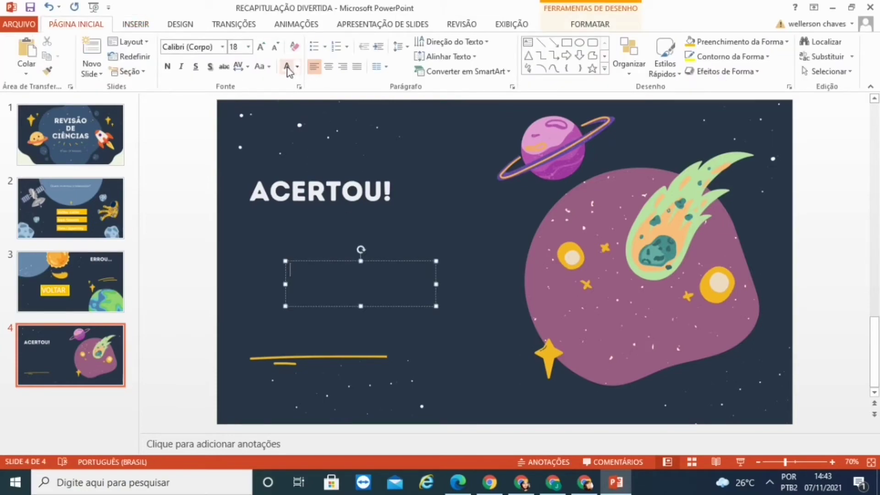
click(287, 68)
text(AVANÇAR)
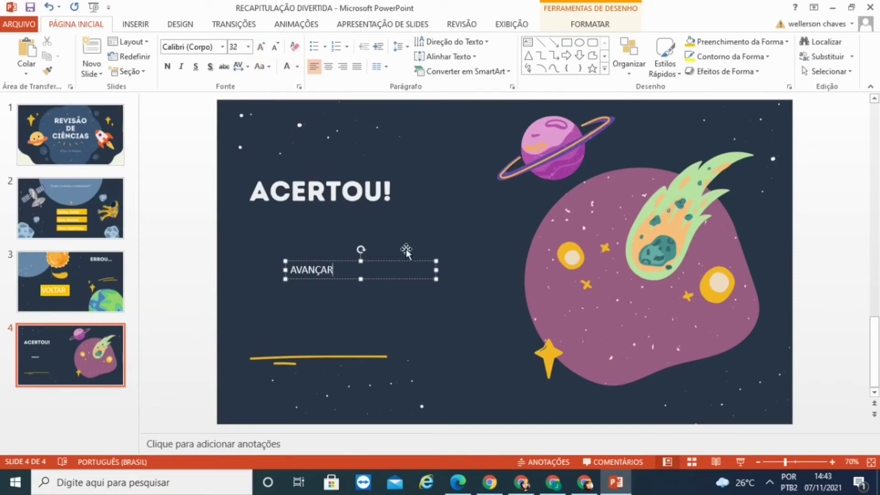
click(387, 279)
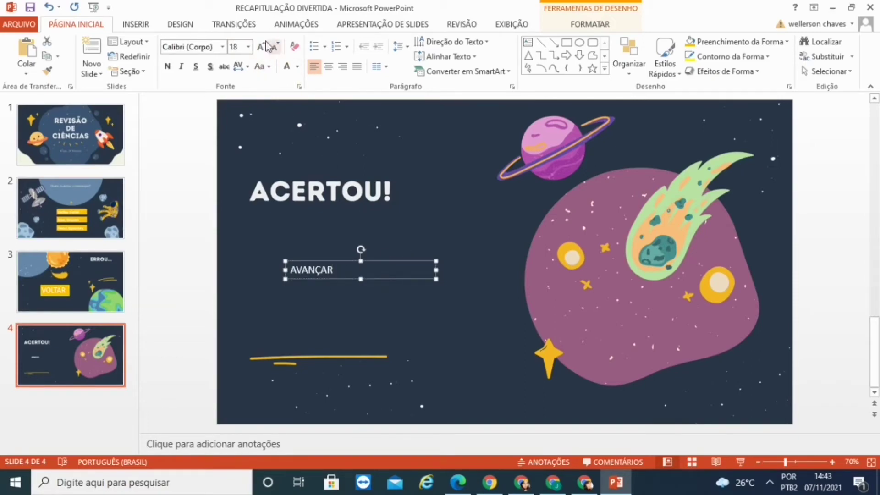
Step: Enlarge AVANÇAR to 66 pt and widen its box so the word fits one line
click(259, 54)
click(259, 54)
click(260, 54)
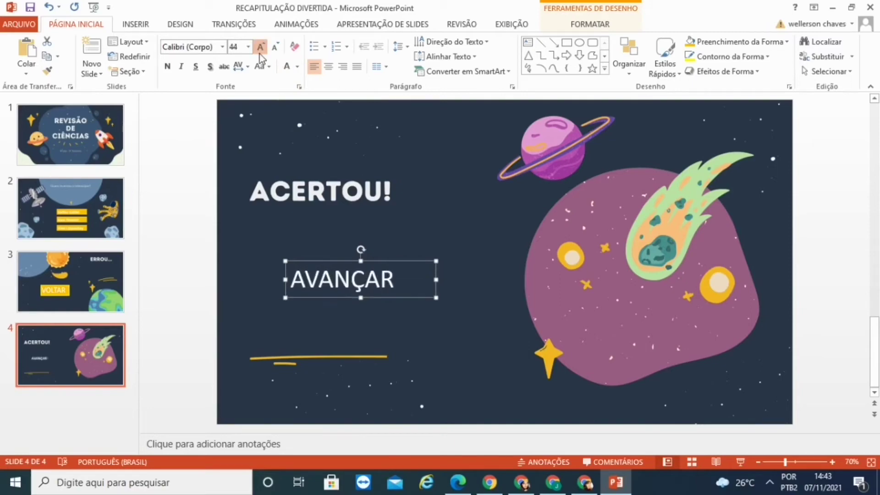
click(260, 54)
click(259, 54)
click(259, 54)
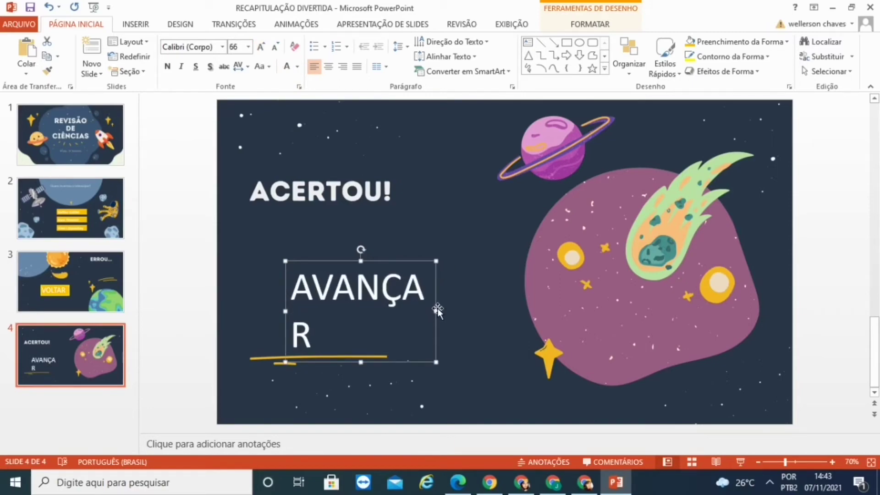
drag(436, 310, 458, 316)
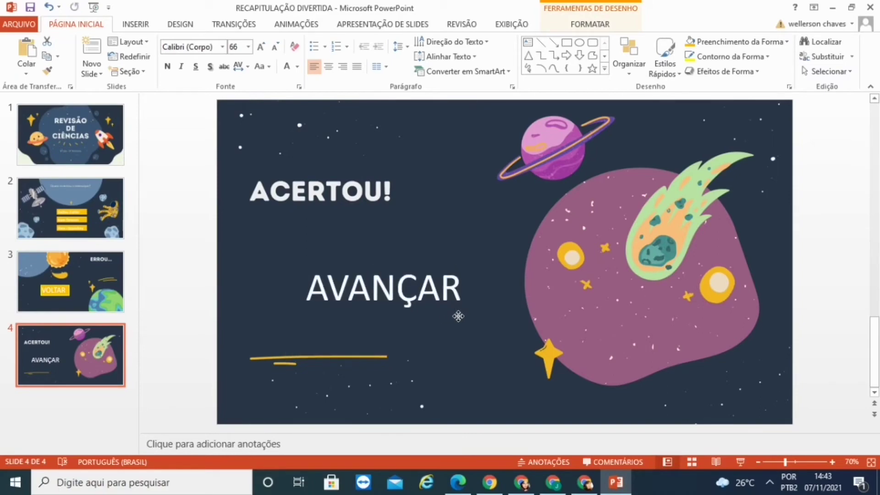
Step: Fill the AVANÇAR box with yellow, then add slide 5 and bring up its picture picker
click(689, 41)
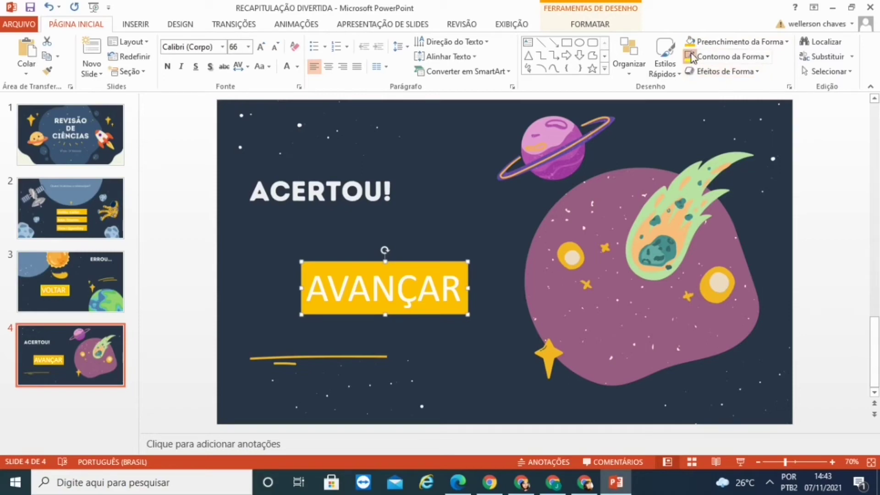
click(172, 172)
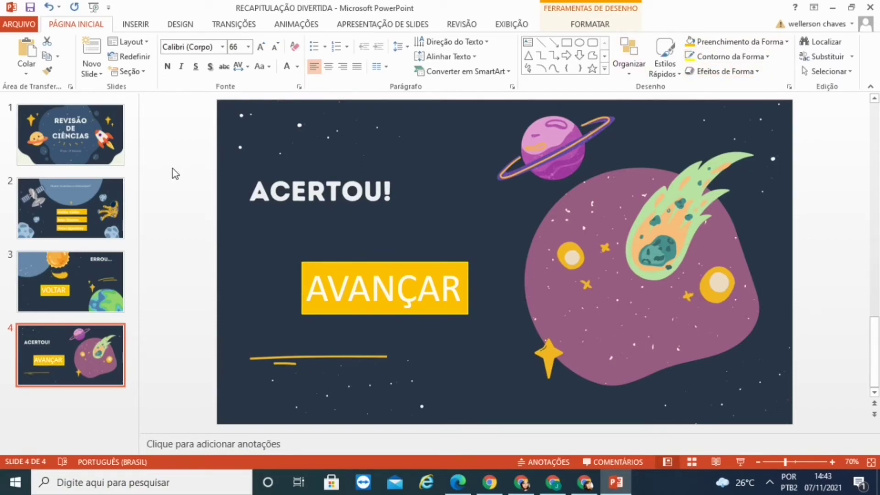
click(93, 412)
key(Return)
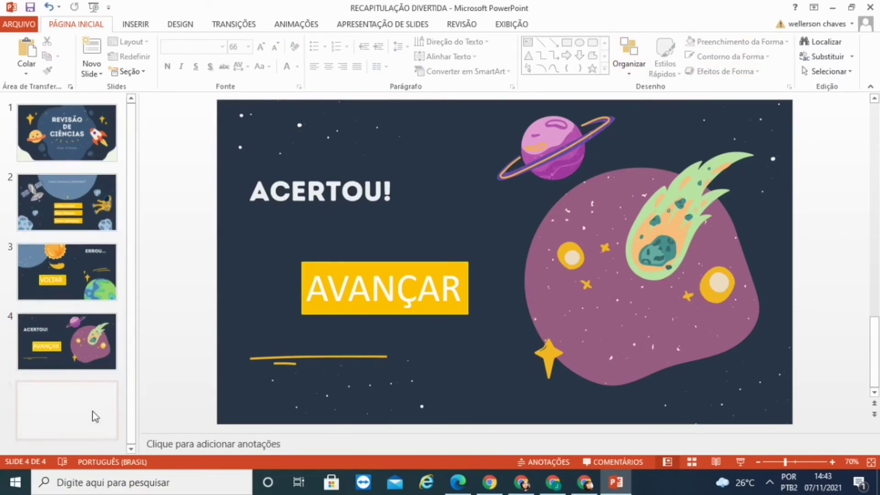
click(481, 302)
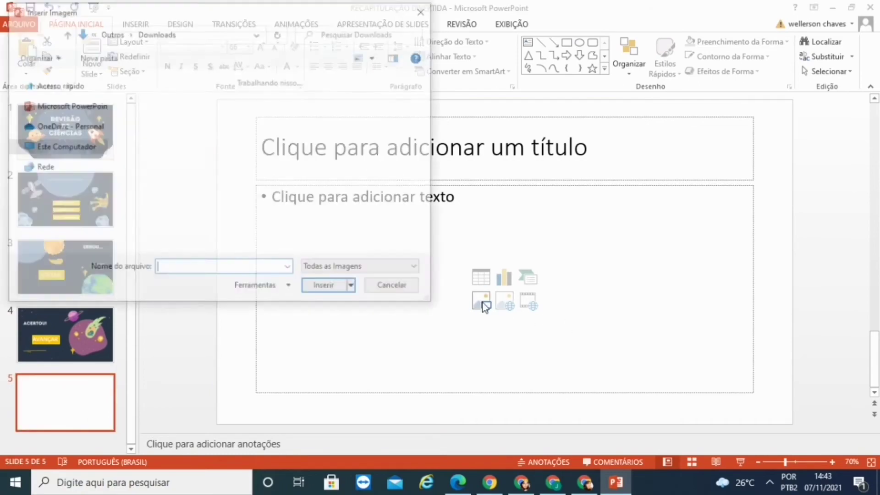
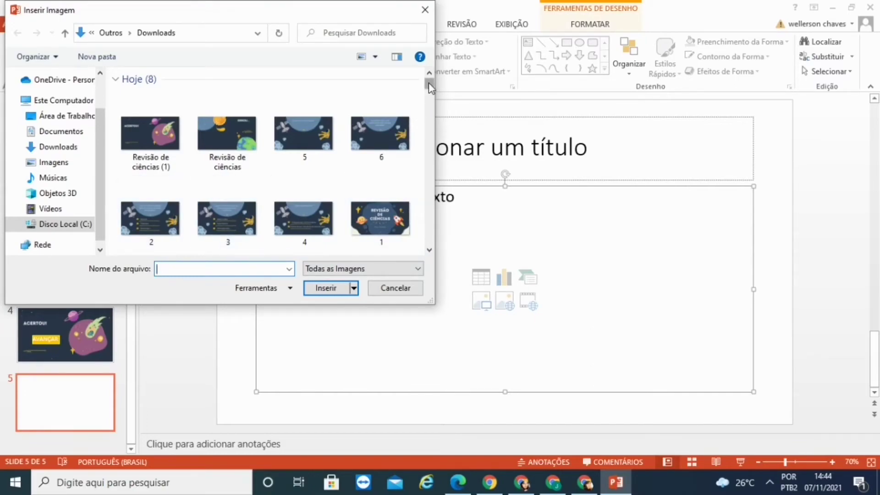
Step: Insert picture 6 on slide 5 and stretch it from the top-left corner to cover the whole slide
double_click(386, 138)
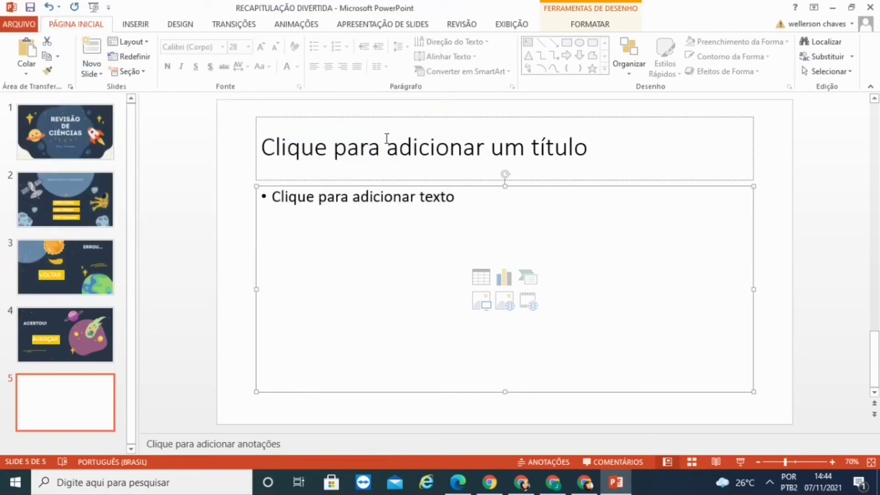
drag(533, 275, 425, 189)
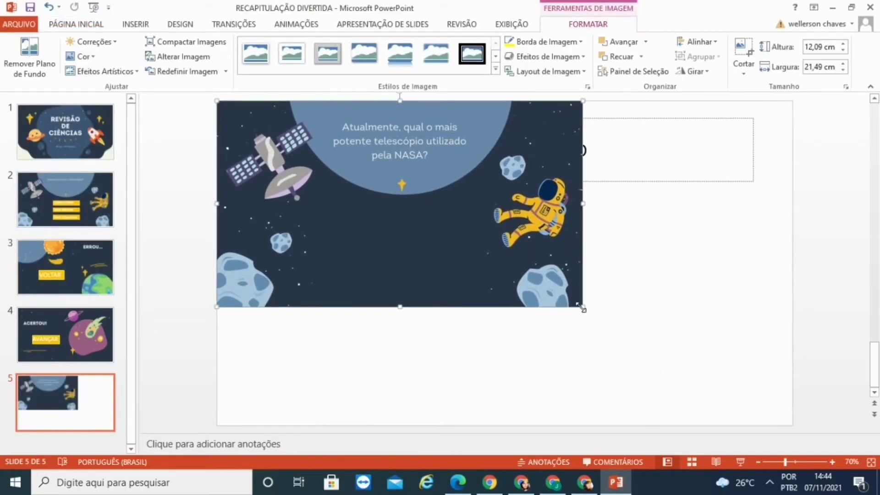
drag(580, 307, 791, 423)
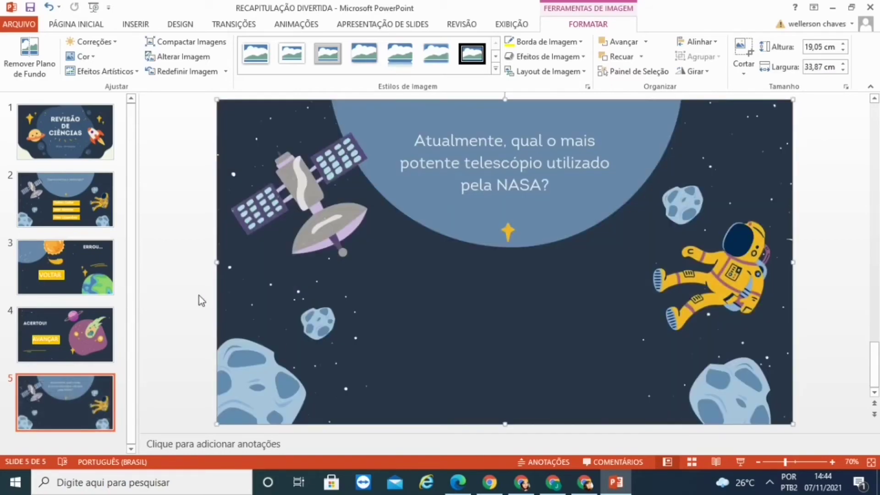
click(199, 296)
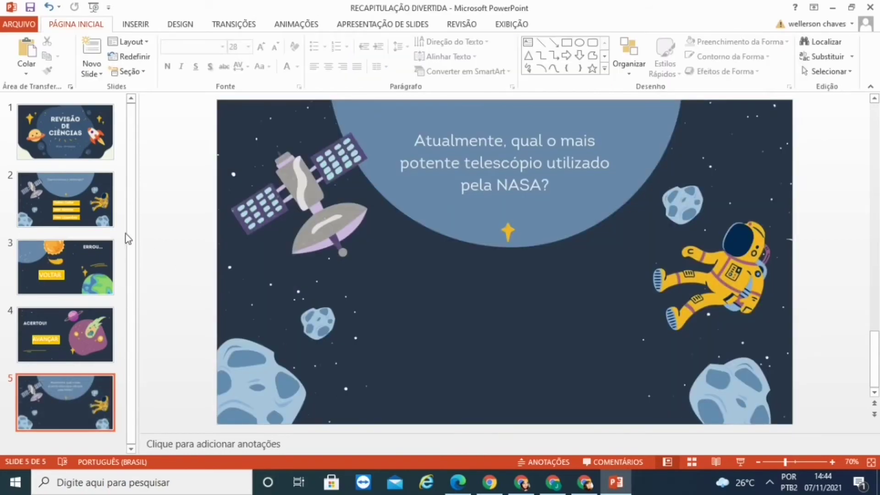
Step: Copy slide 2's three answer boxes onto slide 5
click(87, 206)
click(563, 277)
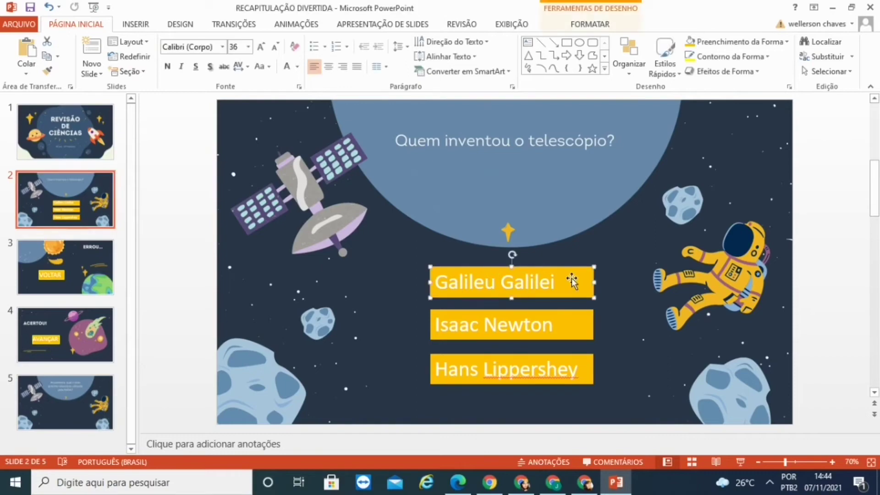
click(585, 323)
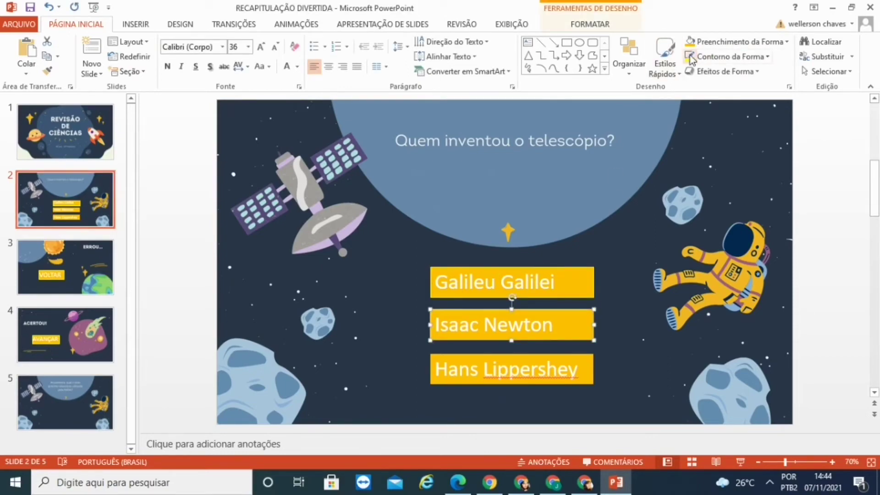
click(583, 370)
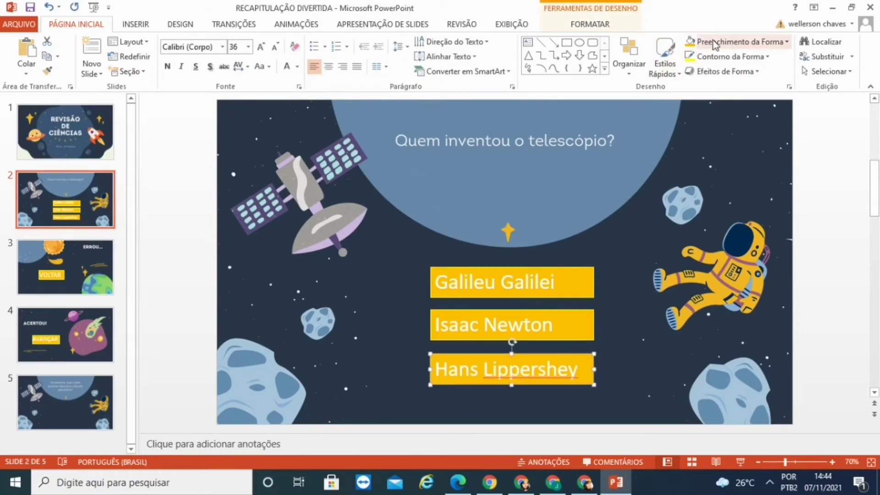
click(574, 284)
ctrl+click(562, 326)
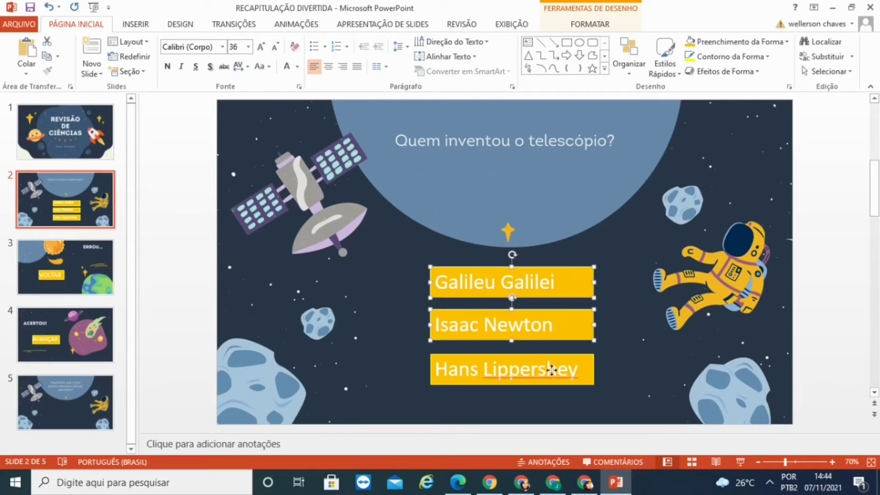
ctrl+click(550, 367)
click(66, 399)
key(ctrl+v)
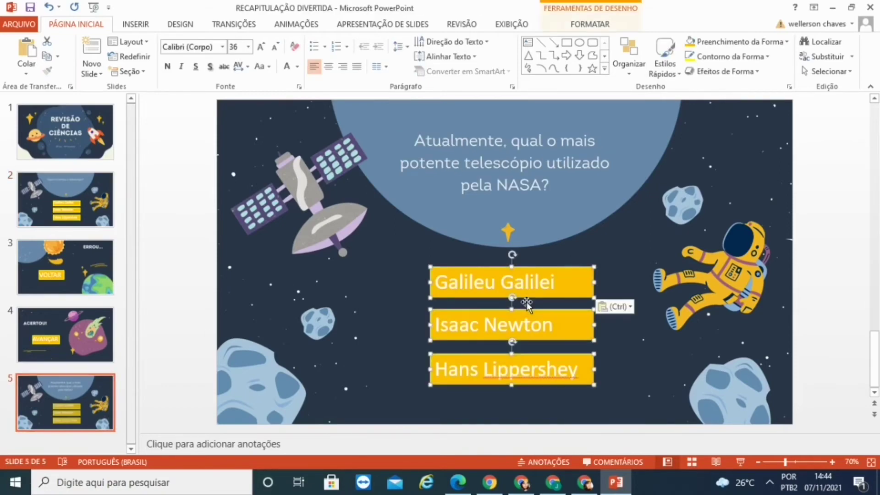
Step: Change the first answer to 'Telescópio Frederick William Herschel' and widen its box to one line
drag(557, 283, 438, 284)
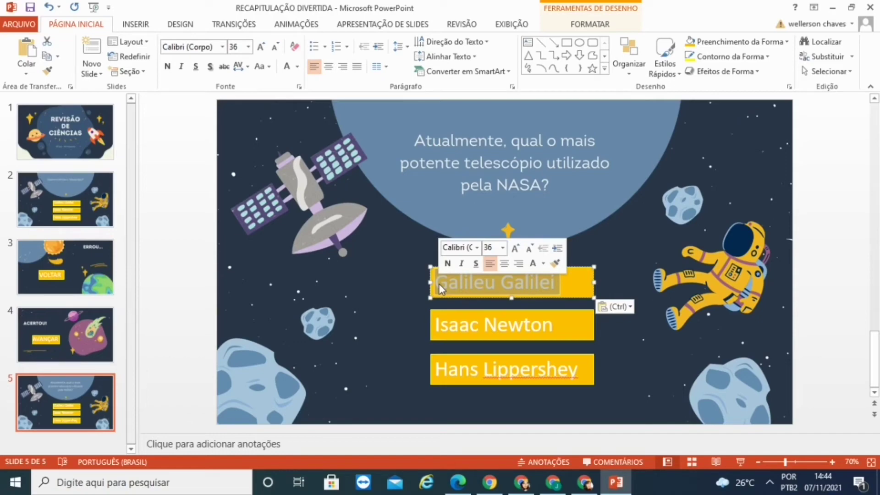
text(Telescópio)
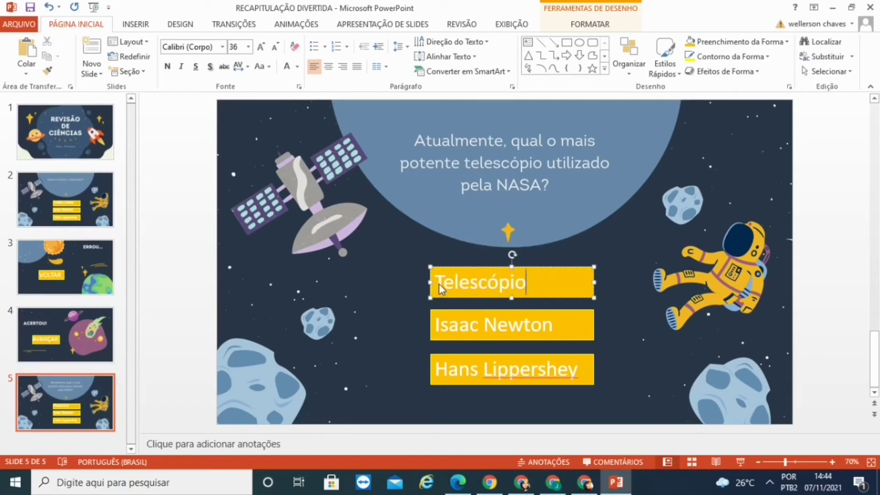
text( Freder)
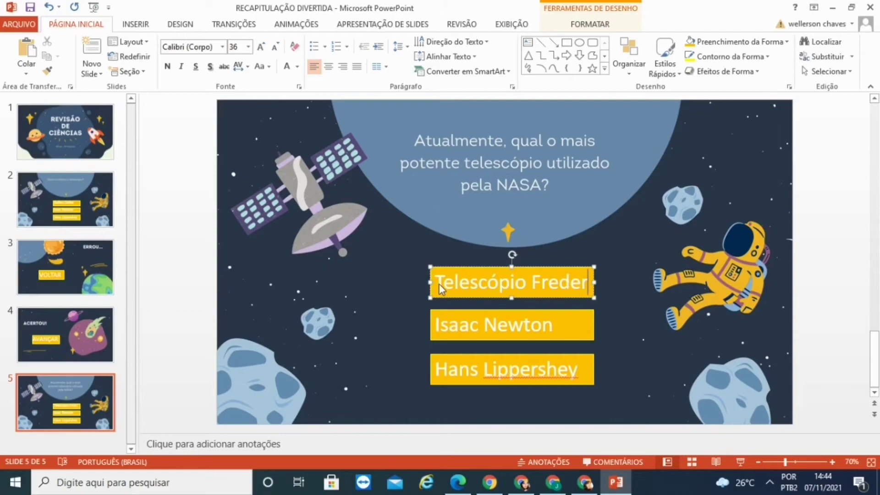
text(ick)
key(BackSpace)
key(BackSpace)
key(BackSpace)
text(rick )
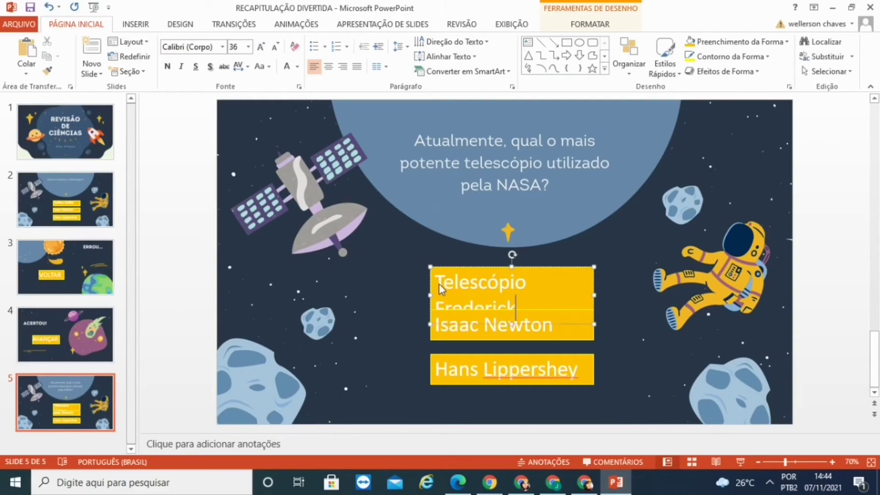
text(Willima)
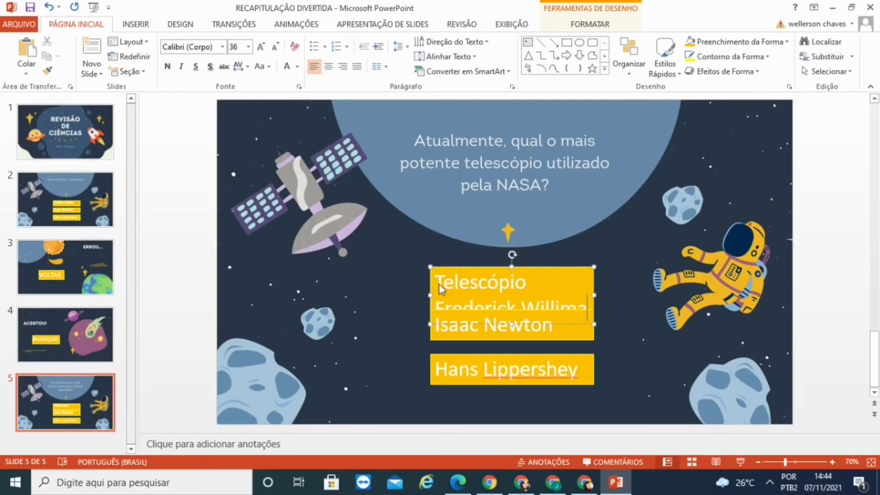
key(BackSpace)
key(BackSpace)
text(am Her)
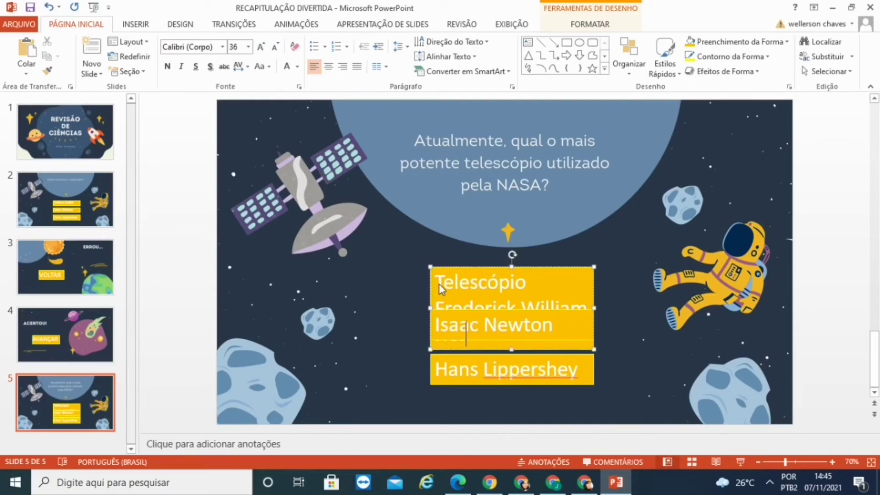
text(schel)
drag(430, 308, 362, 302)
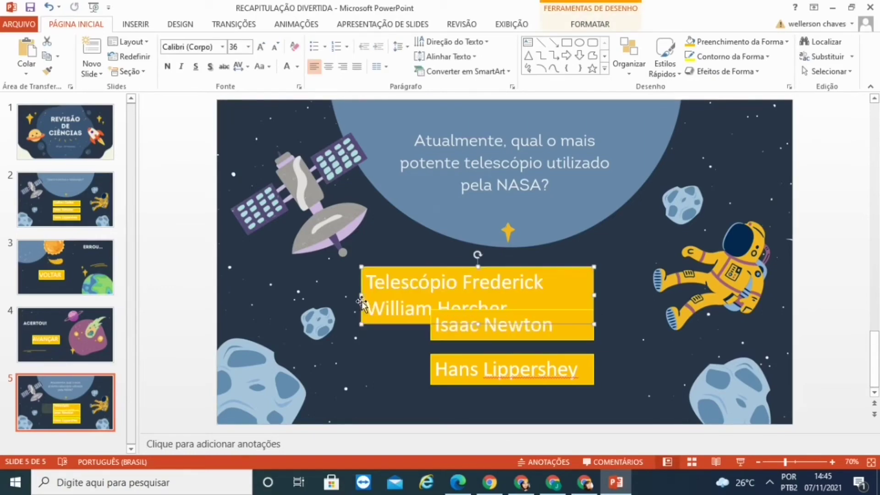
drag(595, 296, 674, 295)
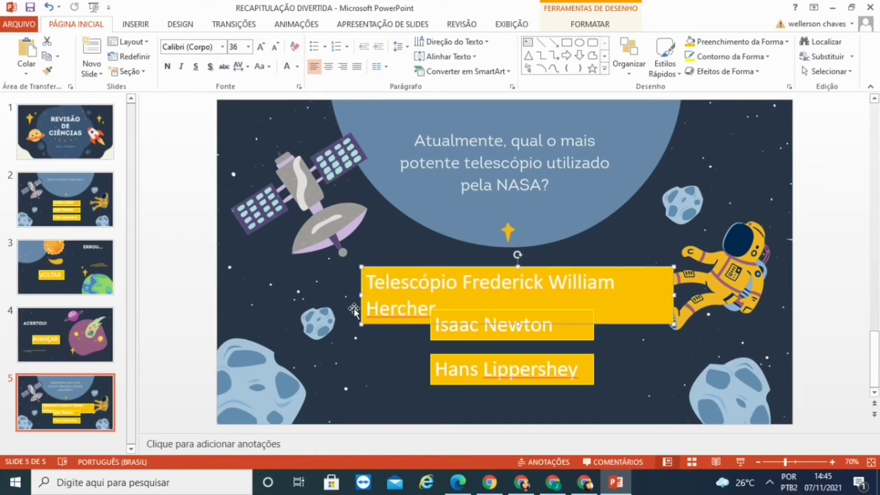
drag(361, 295, 340, 296)
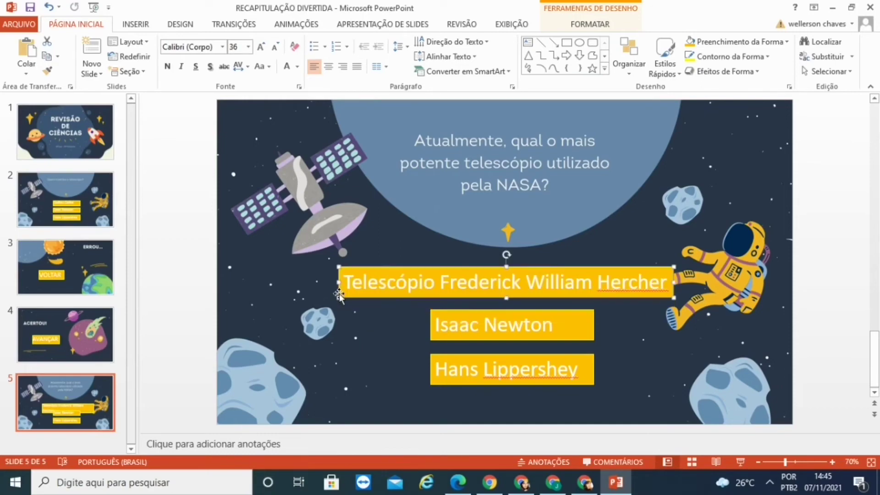
click(719, 256)
click(609, 296)
drag(610, 297, 616, 292)
drag(543, 326, 557, 326)
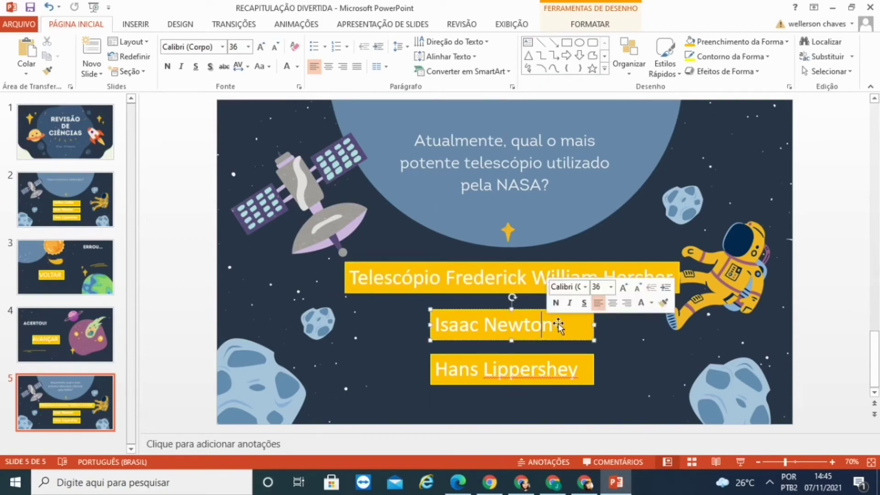
Step: Replace the other two answers with 'Telescópio James Webb' and 'Telescópio Hubble', widening both boxes
drag(499, 329, 442, 328)
text(Telescóp)
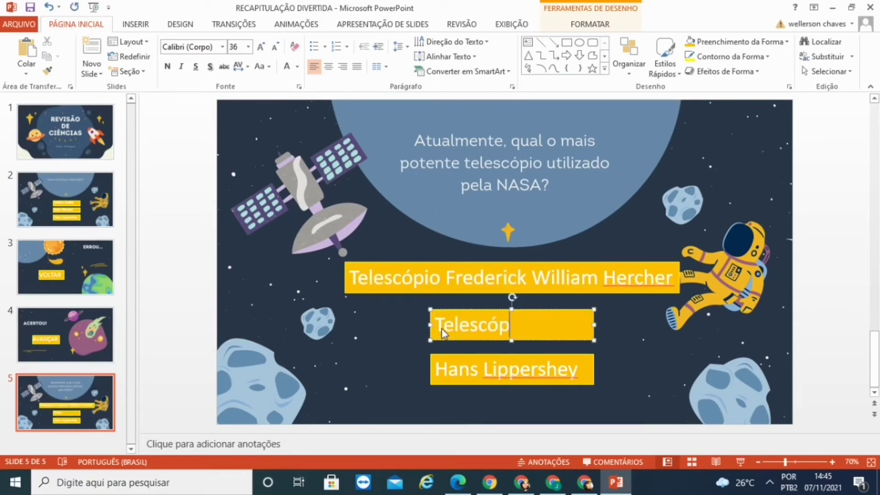
text(io James We)
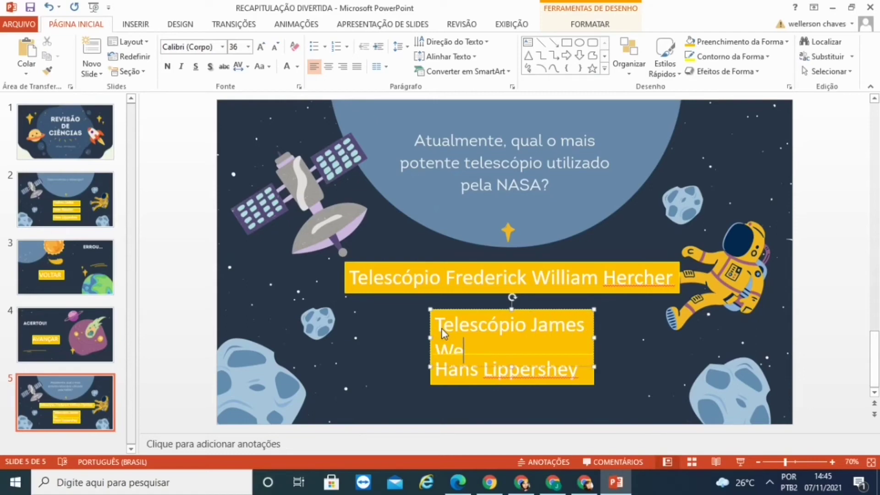
text(bb)
drag(430, 338, 344, 335)
drag(546, 325, 683, 316)
click(535, 373)
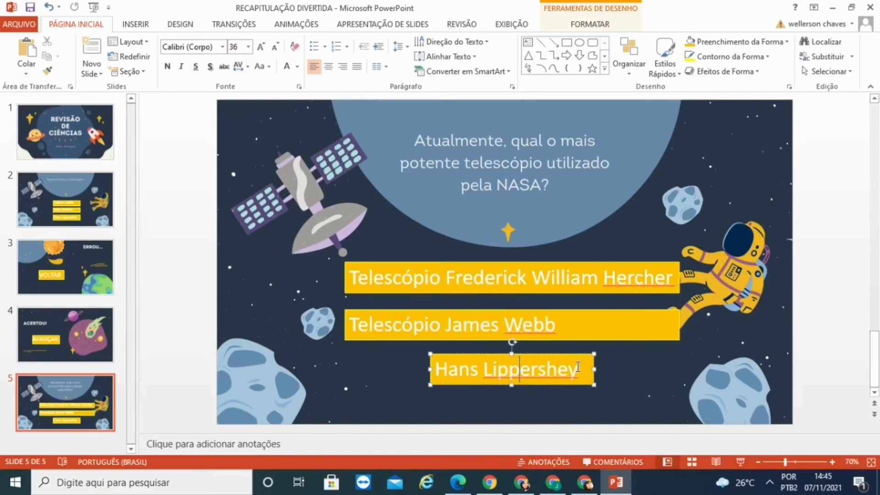
drag(432, 377, 430, 378)
text(Telescópio )
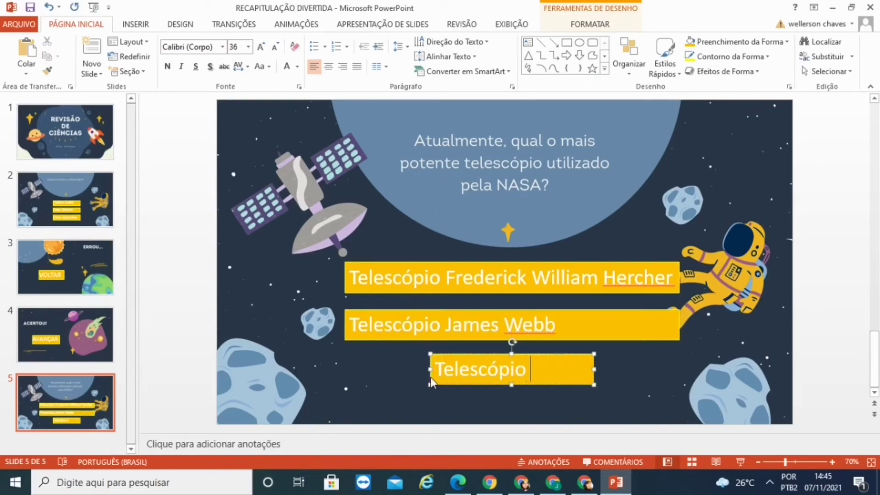
text(Hubble)
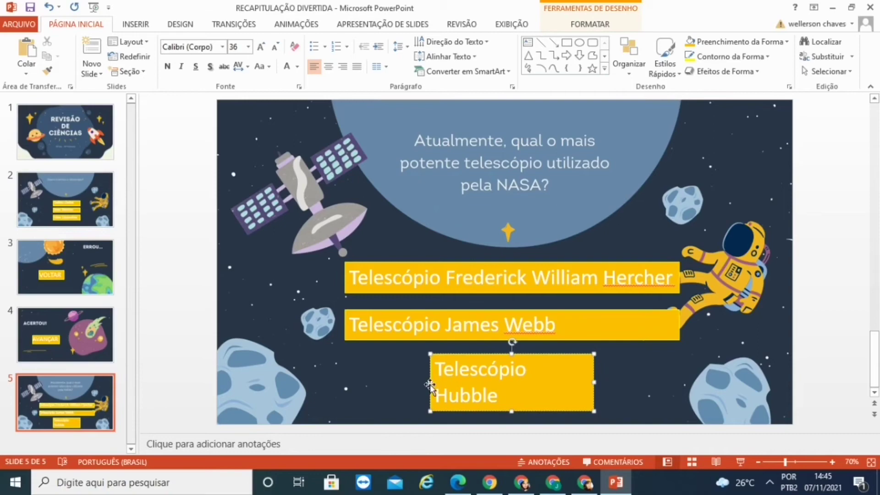
drag(432, 384, 345, 382)
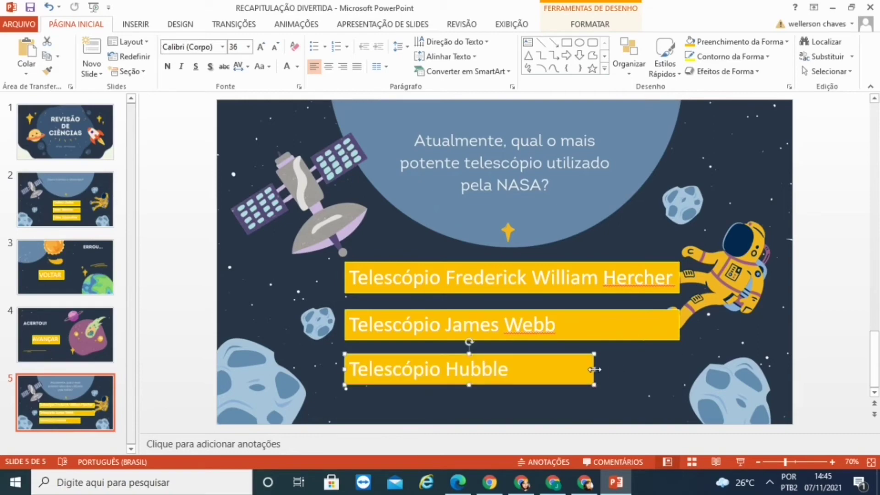
drag(595, 370, 673, 370)
click(80, 268)
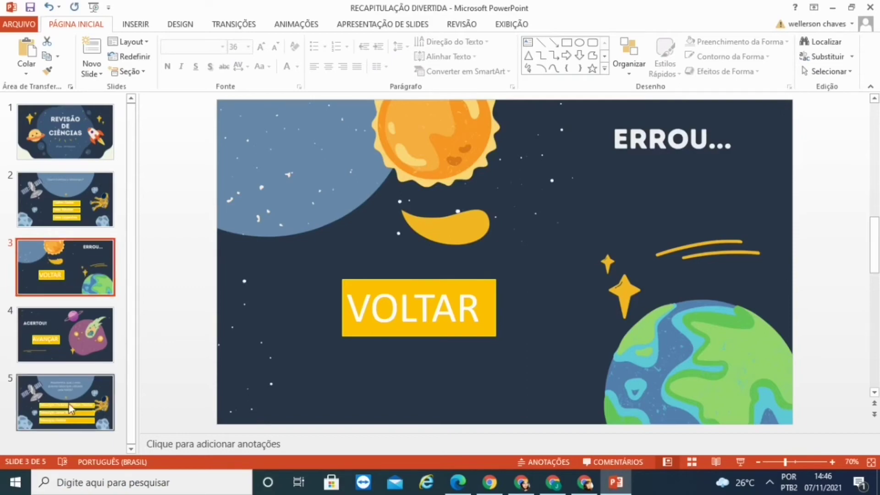
Step: Paste copies of the ERROU and ACERTOU! slides as slides 6 and 7
click(63, 439)
key(ctrl+v)
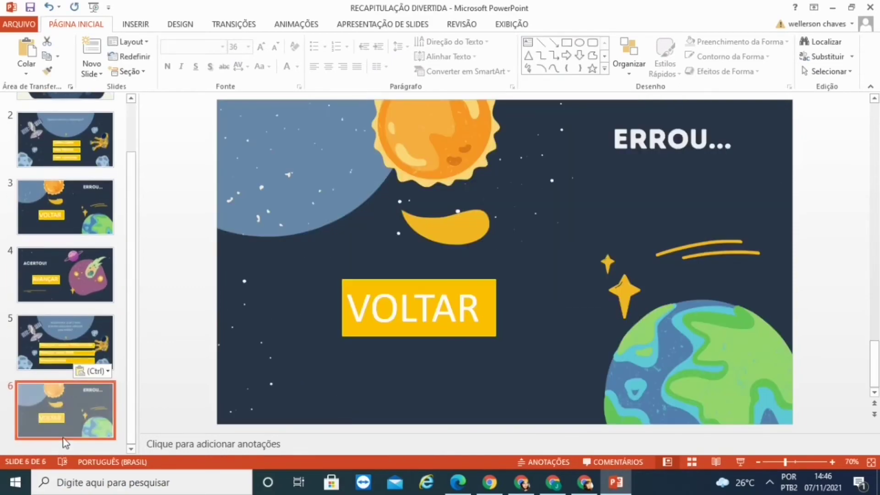
click(88, 278)
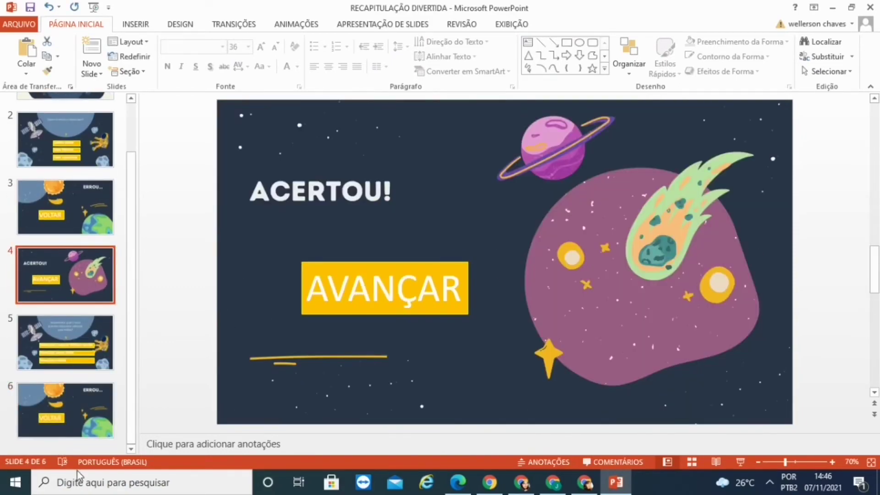
click(72, 450)
key(ctrl+v)
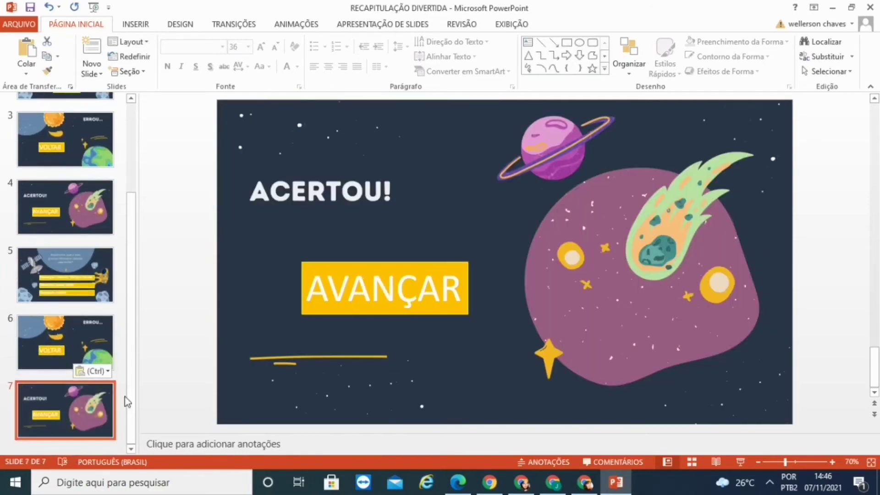
drag(129, 393, 143, 200)
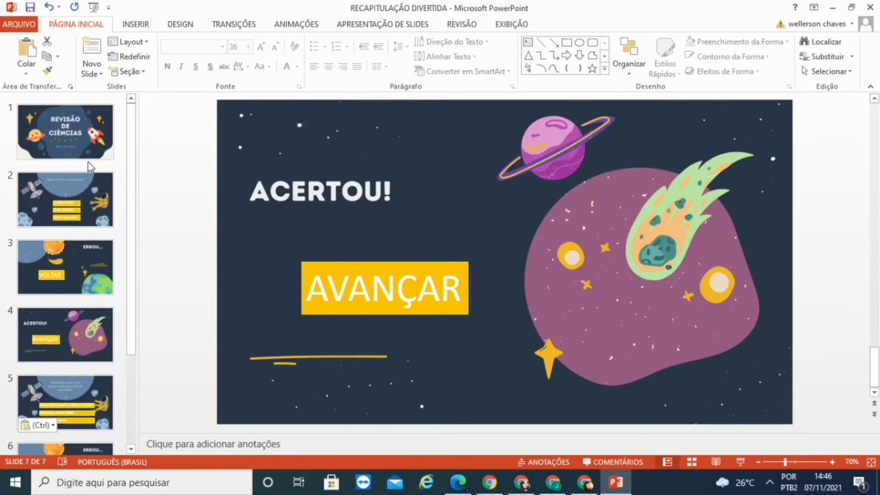
click(88, 136)
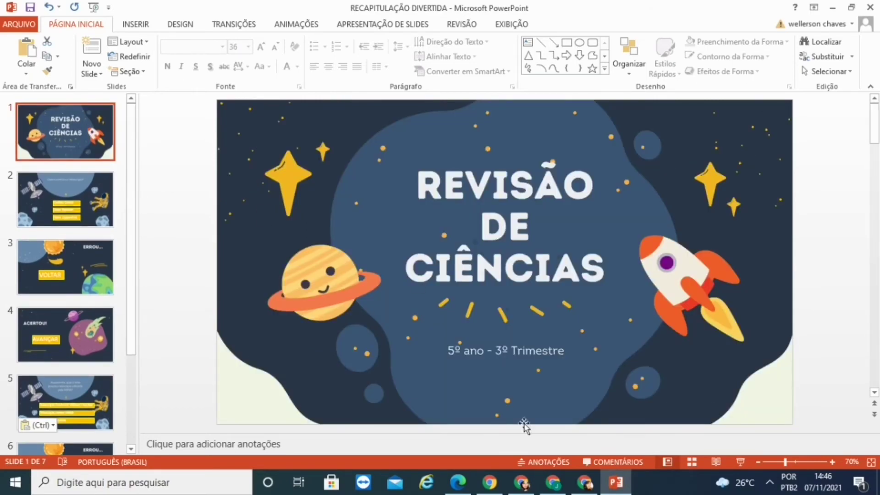
Step: Add a white, size-48 INICIAR text box with yellow fill below the title slide's subtitle
click(135, 24)
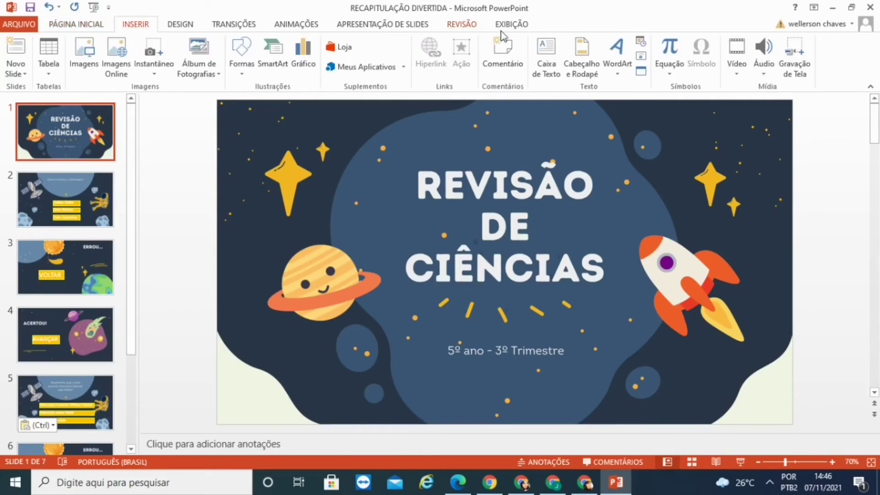
click(546, 55)
drag(456, 377, 567, 395)
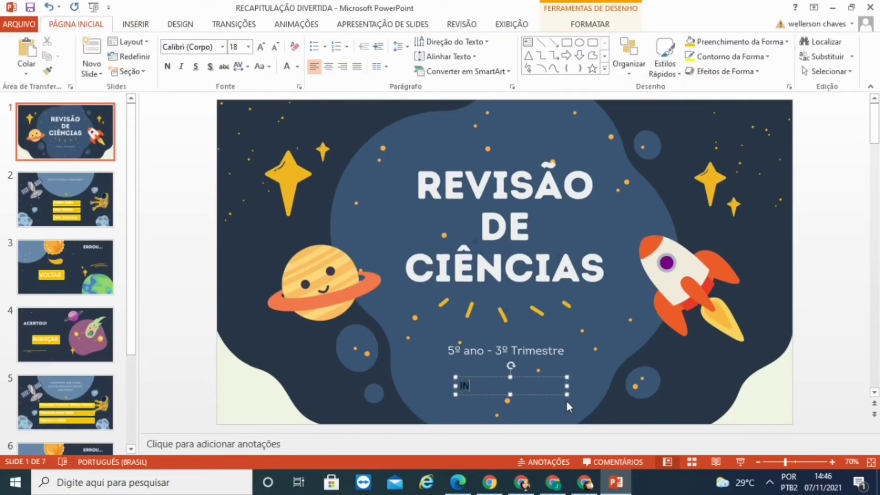
text(INICIAR)
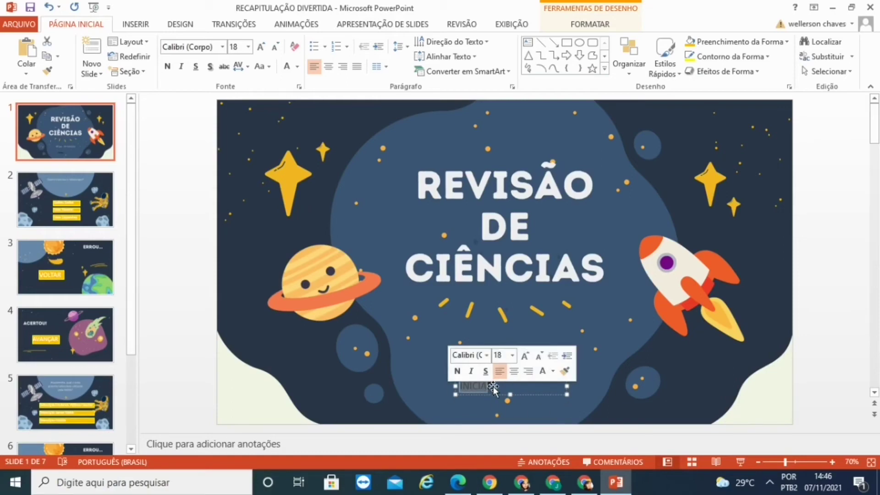
click(285, 67)
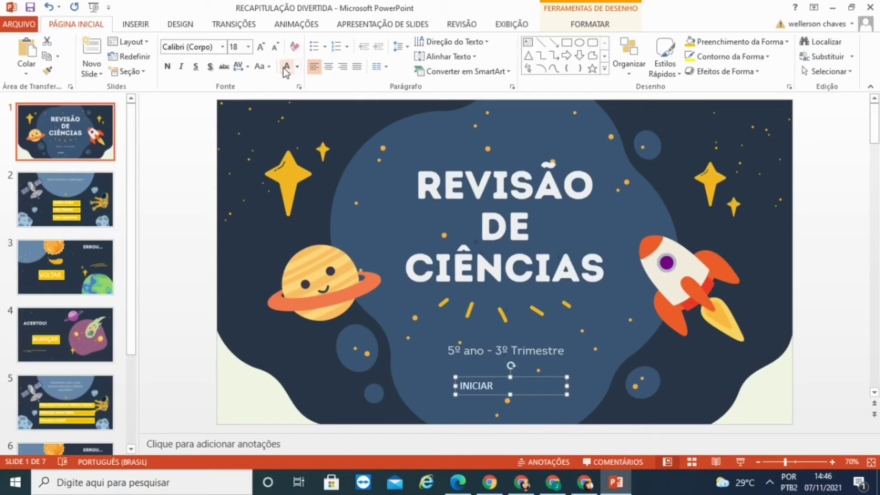
click(260, 47)
click(260, 47)
click(260, 46)
click(260, 47)
click(260, 47)
click(256, 47)
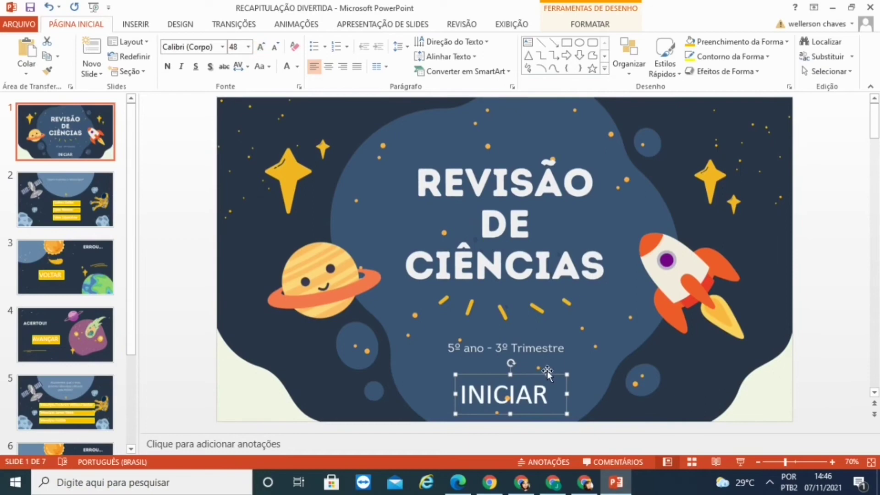
click(690, 41)
click(196, 183)
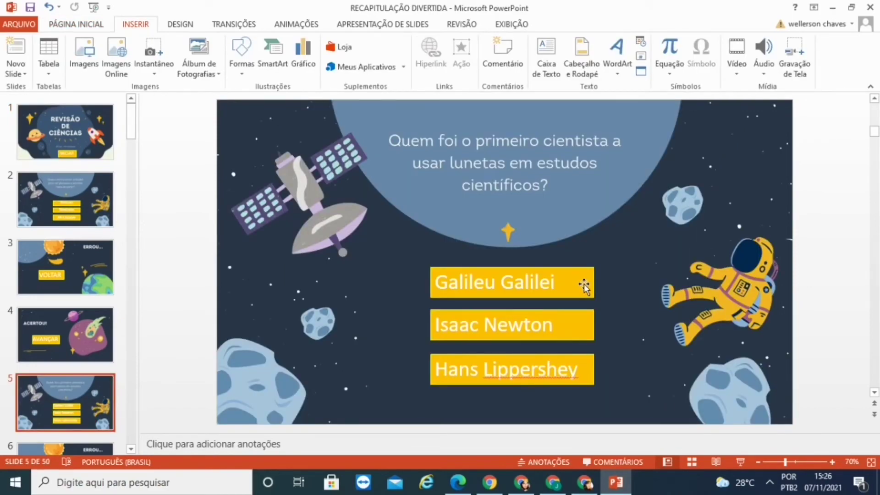
Step: Link the Galileu Galilei answer to slide 7 and centre its text
click(584, 284)
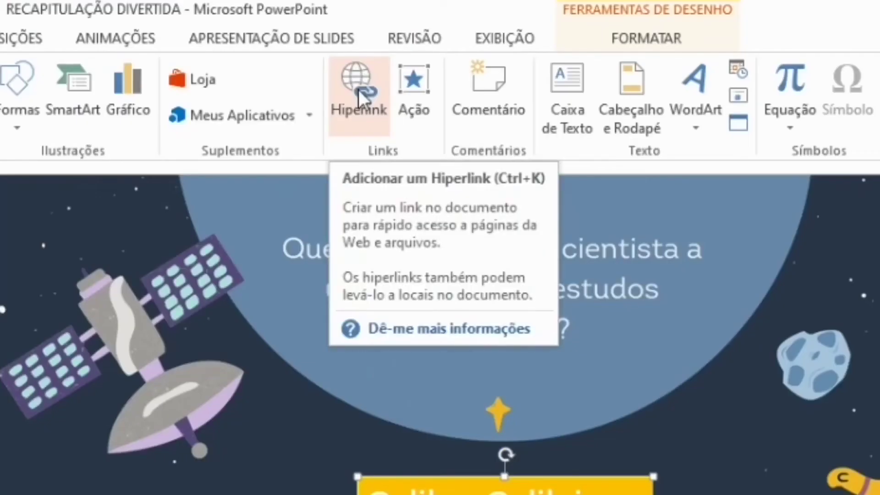
click(431, 58)
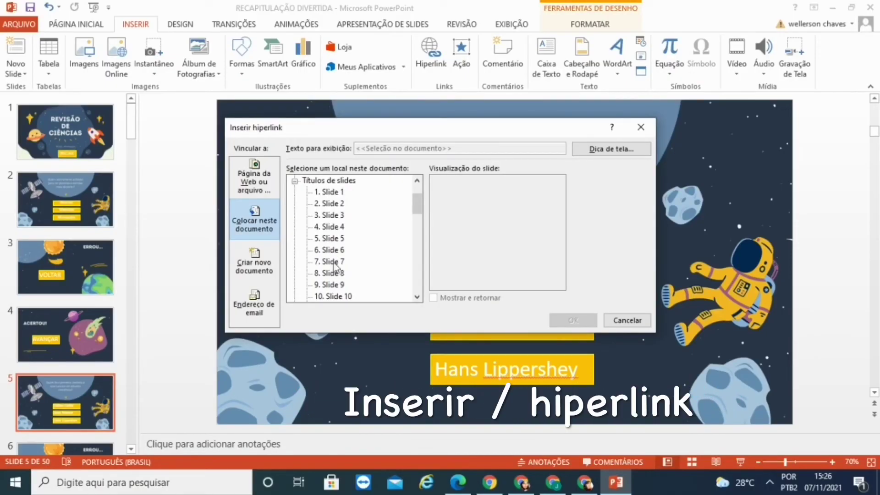
click(340, 262)
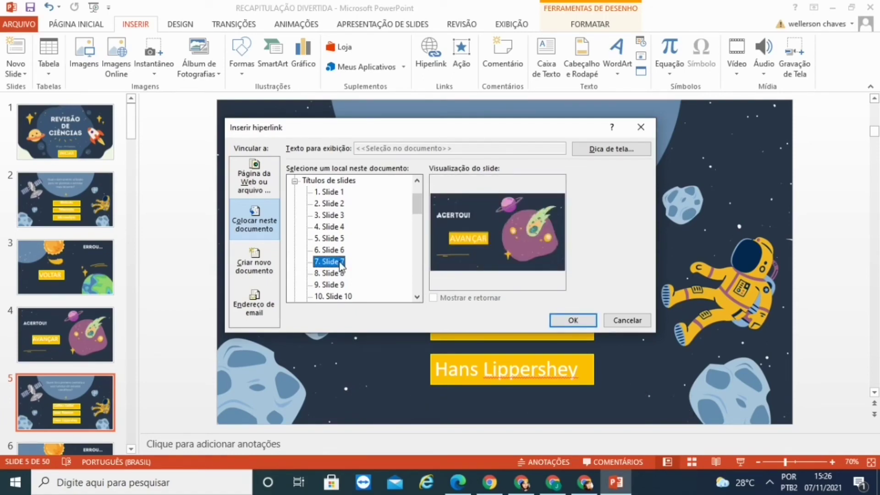
click(572, 321)
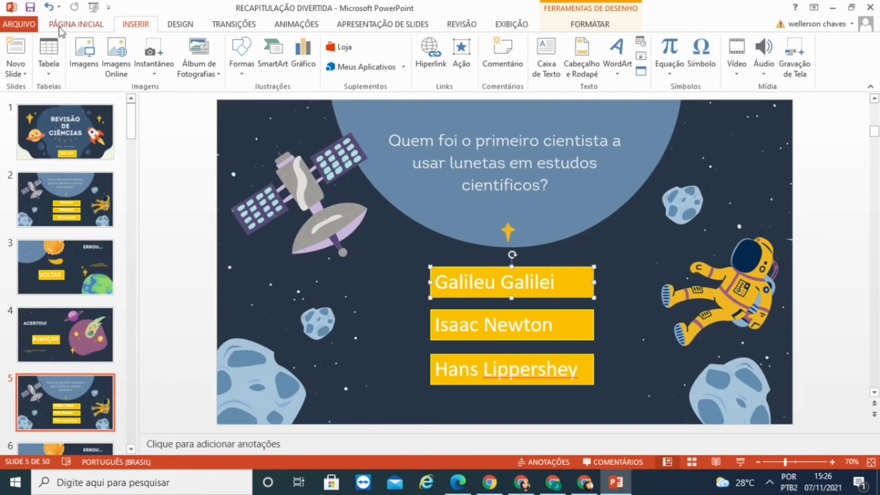
click(75, 24)
click(329, 66)
Step: Centre the Isaac Newton answer and hyperlink it to slide 6
click(445, 328)
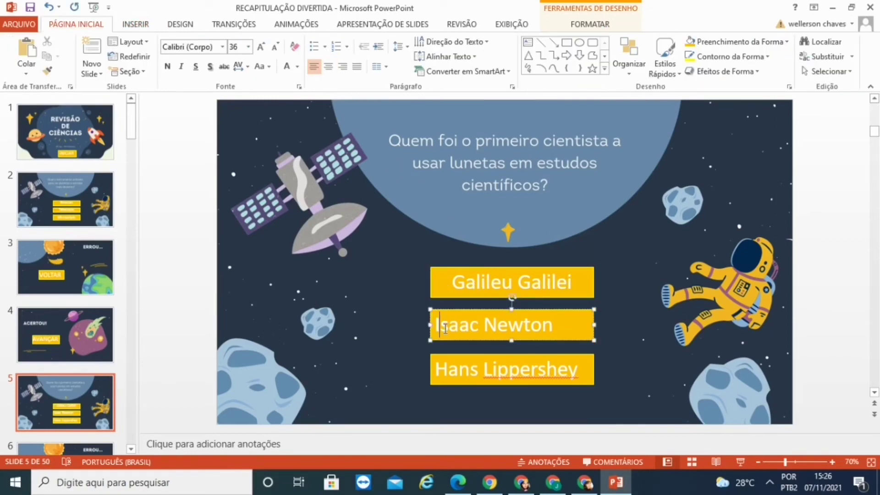
click(328, 66)
click(574, 310)
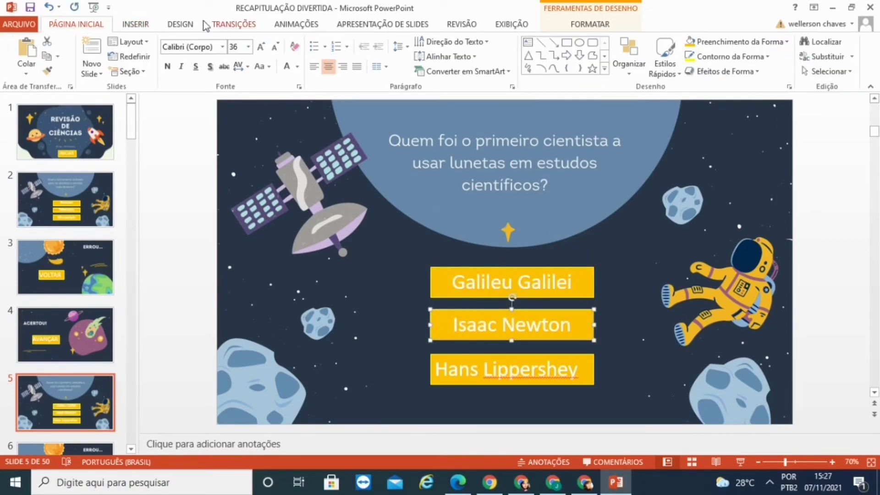
click(135, 24)
click(430, 58)
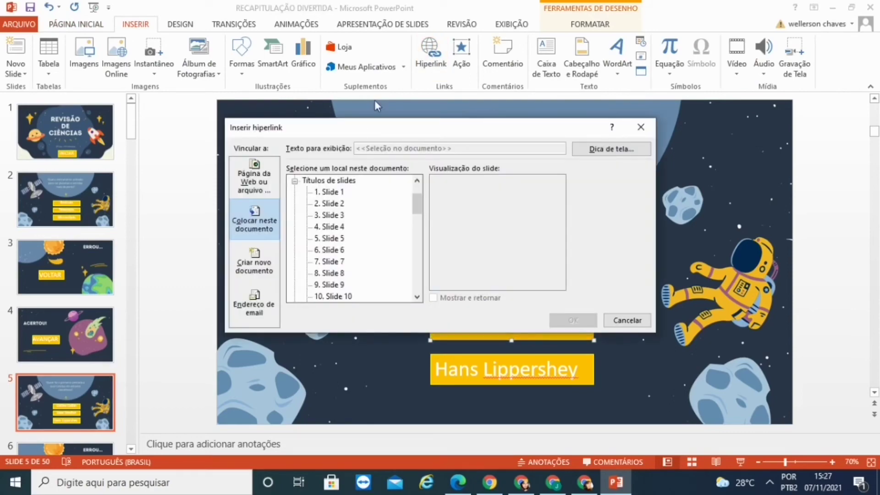
drag(417, 207, 418, 215)
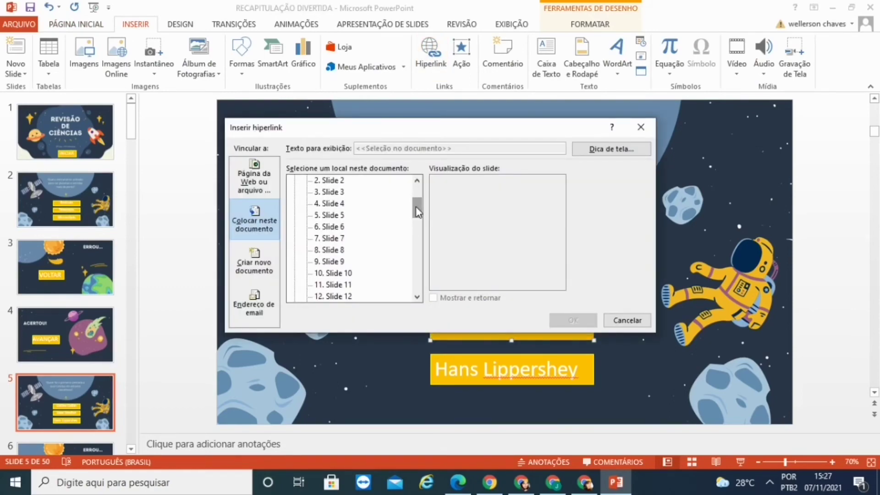
click(332, 227)
click(573, 320)
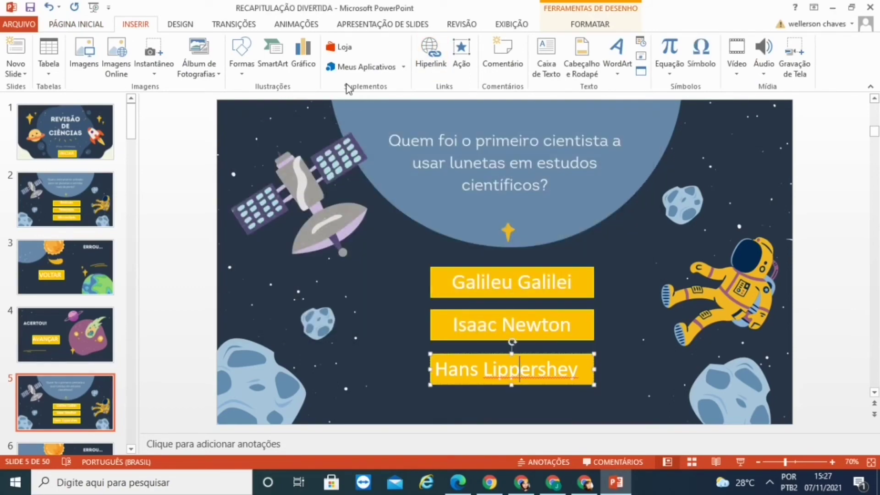
Step: Centre the Hans Lippershey answer and hyperlink it to slide 6
click(95, 27)
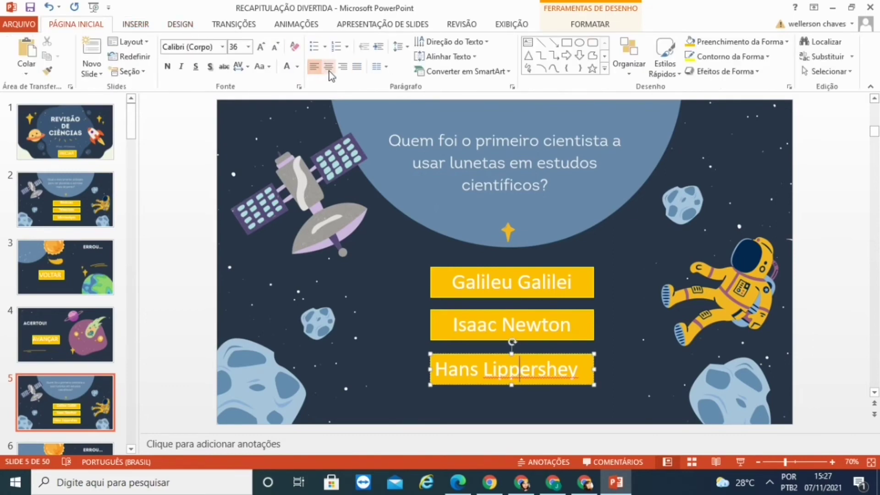
click(315, 67)
click(139, 26)
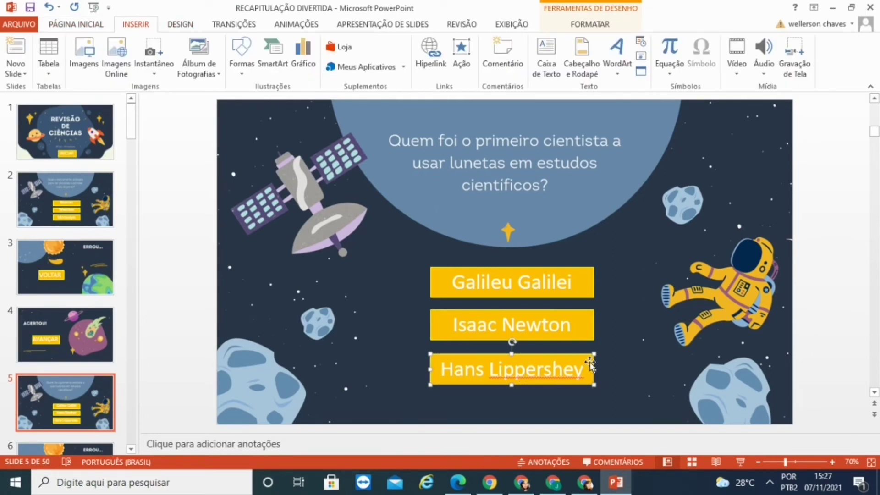
click(442, 54)
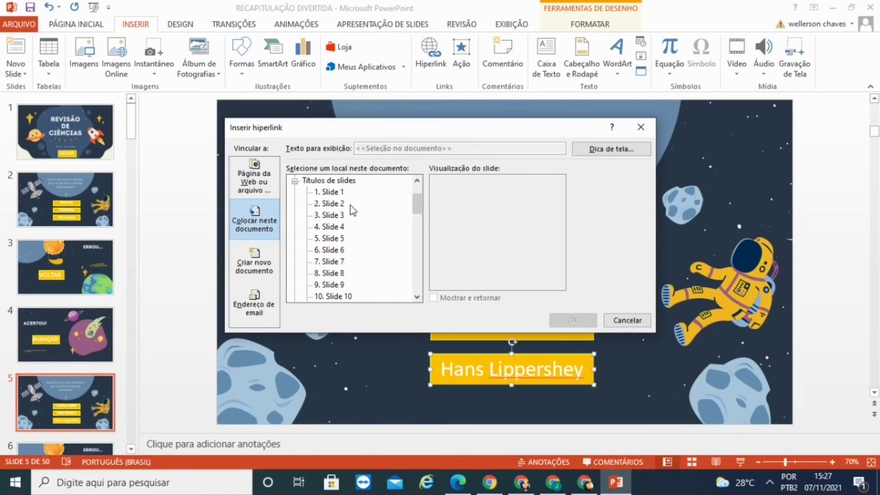
click(331, 262)
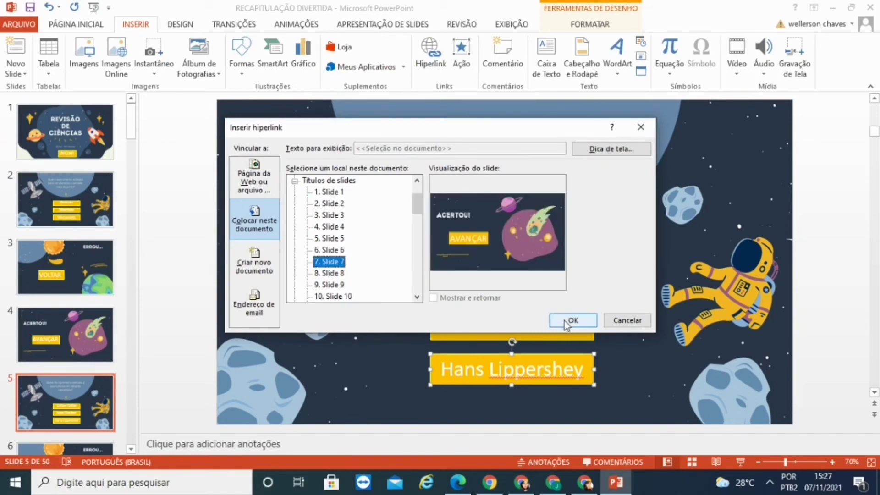
click(331, 250)
click(573, 321)
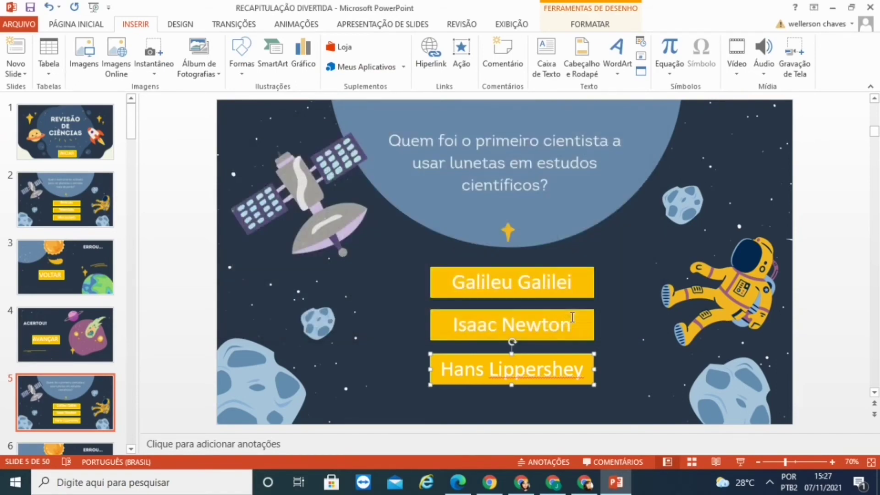
click(81, 447)
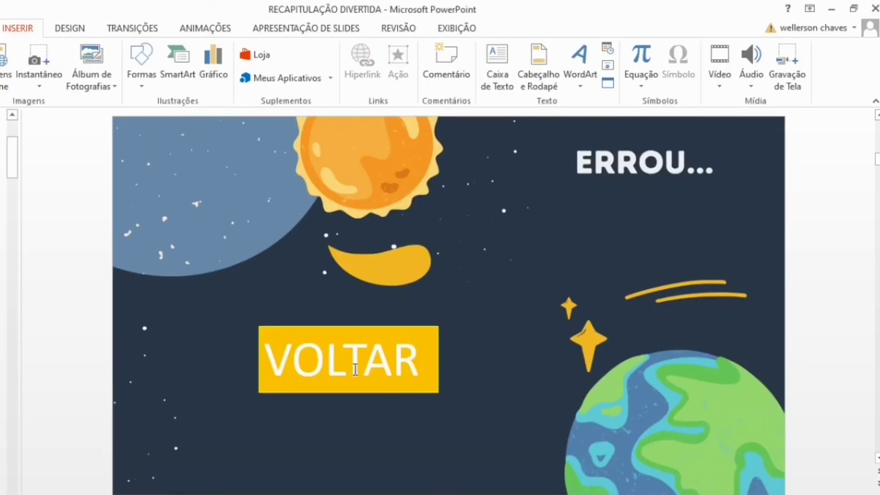
Step: Hyperlink the ERROU slide's VOLTAR button back to slide 5
click(384, 336)
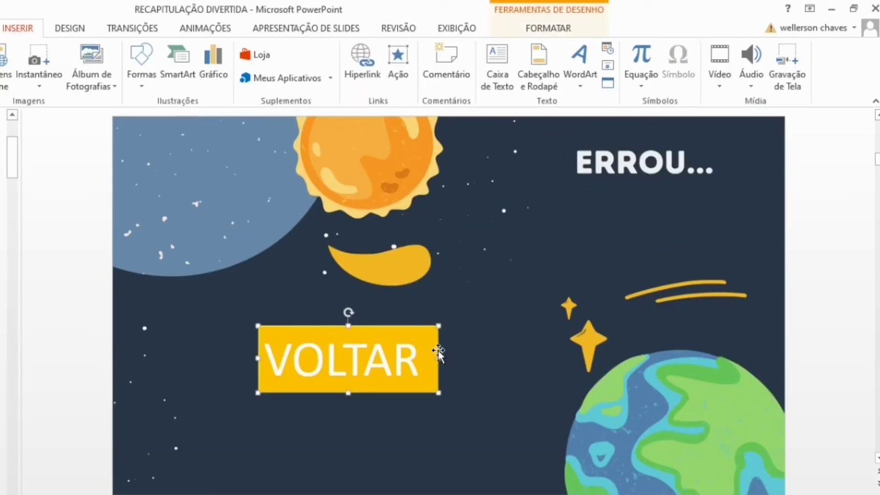
click(365, 64)
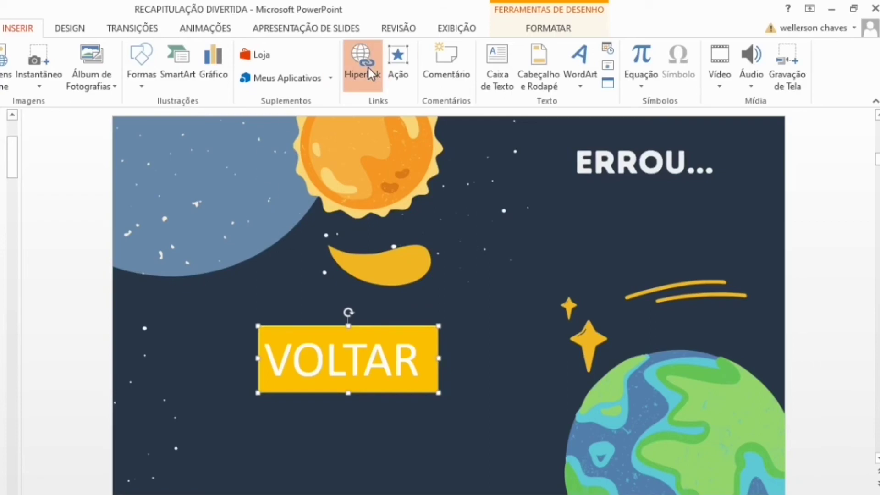
click(243, 278)
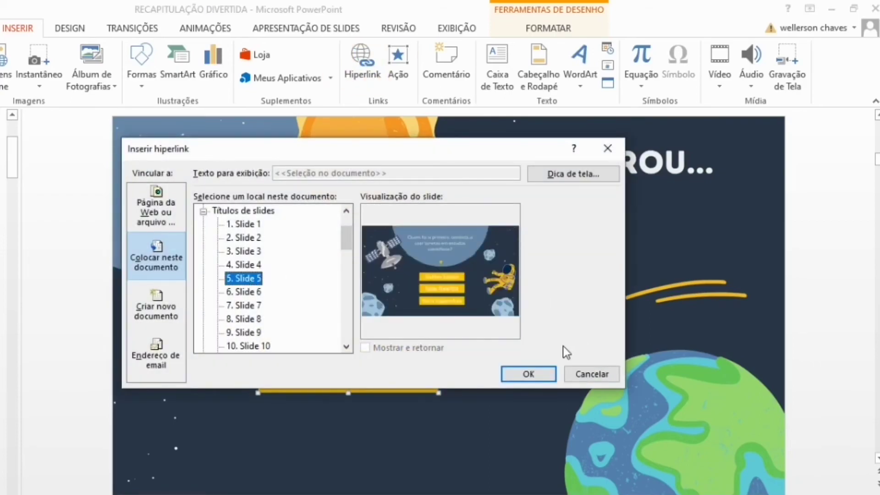
click(530, 375)
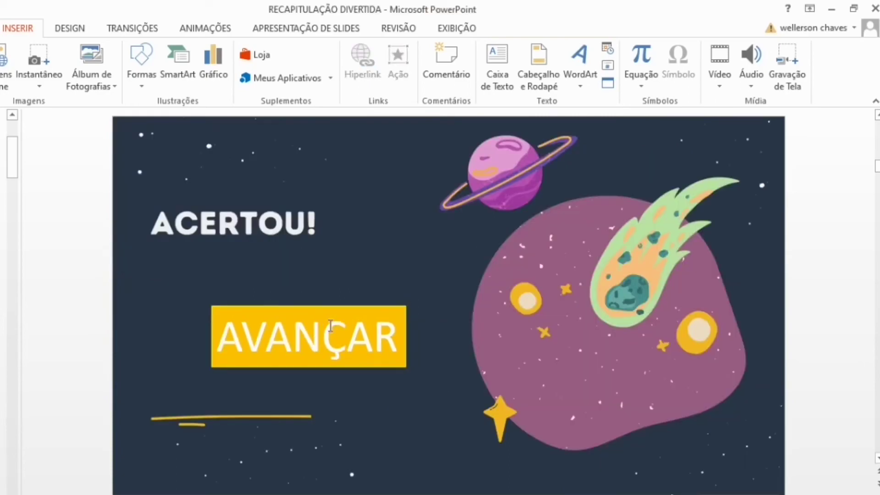
Step: Hyperlink the ACERTOU! slide's AVANÇAR button to slide 8
click(365, 310)
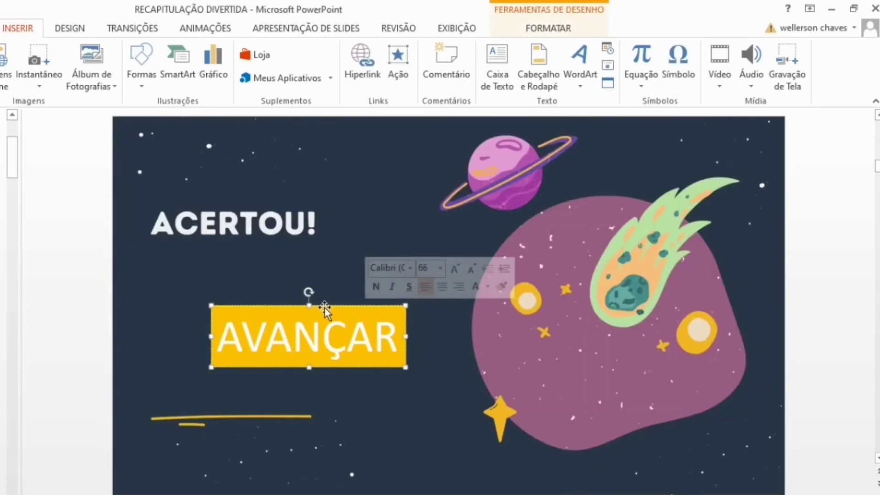
click(340, 307)
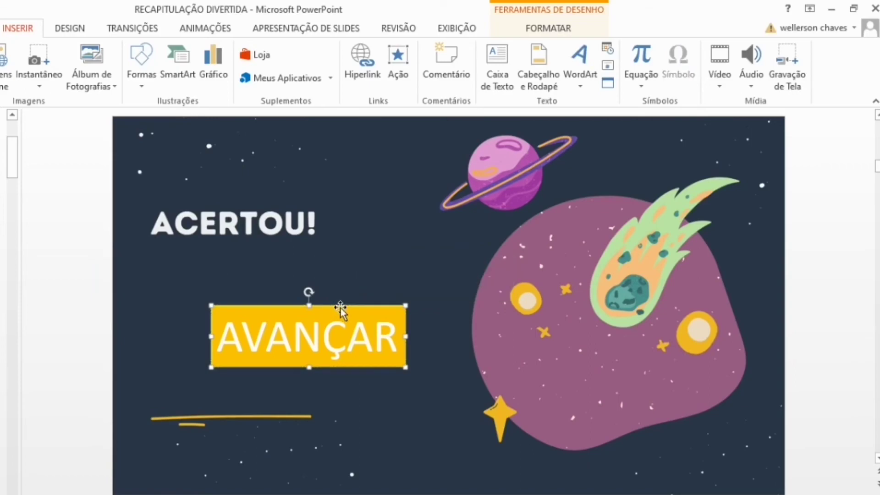
click(362, 62)
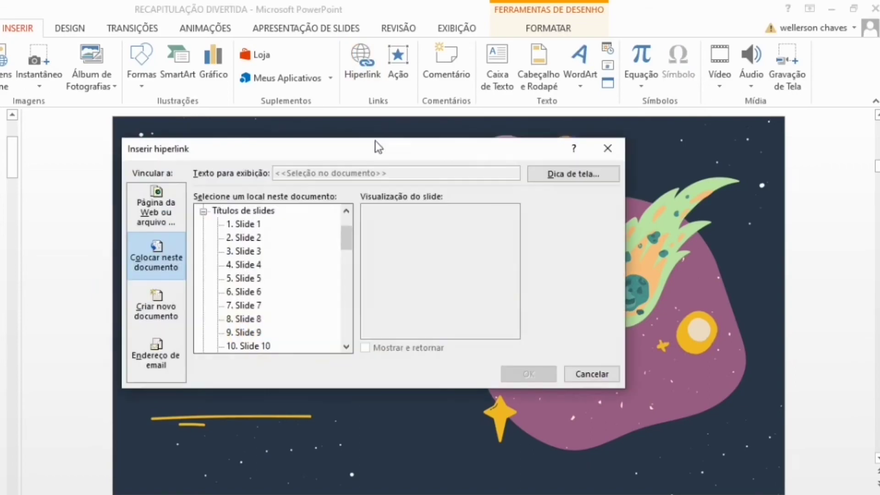
click(249, 317)
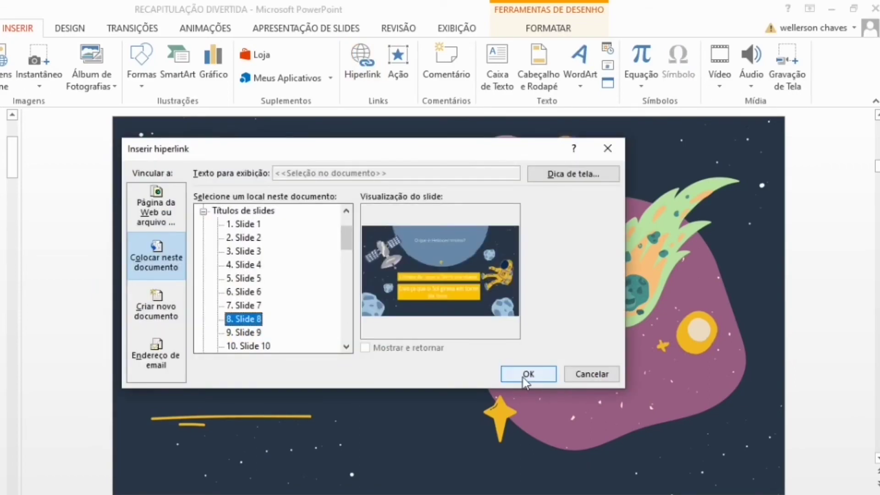
click(526, 377)
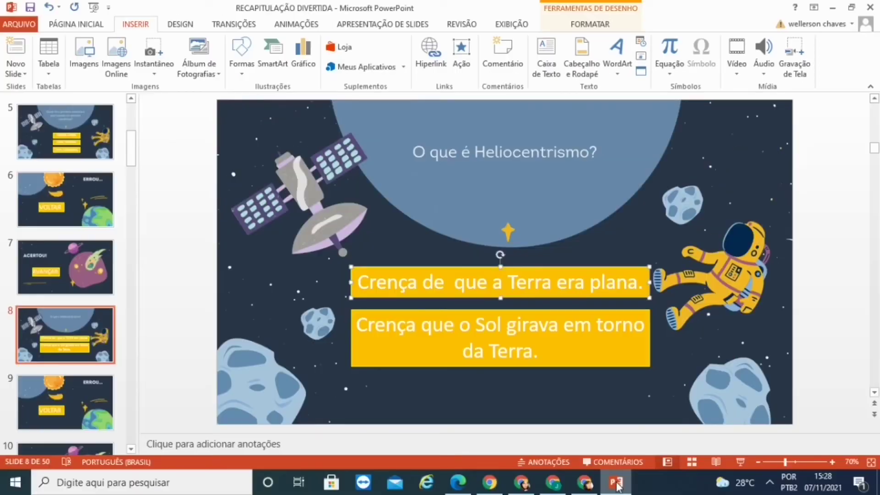
Step: Link slide 8's two answer boxes to slides 9 and 10
click(431, 65)
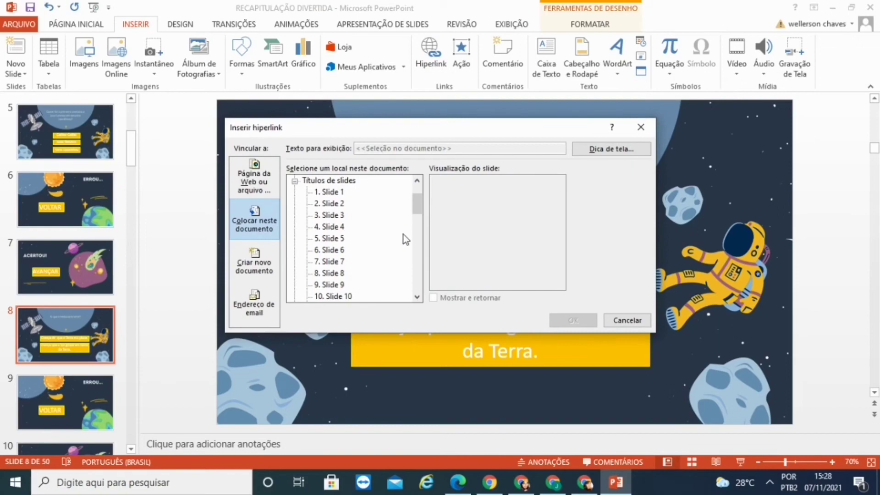
click(330, 286)
click(573, 320)
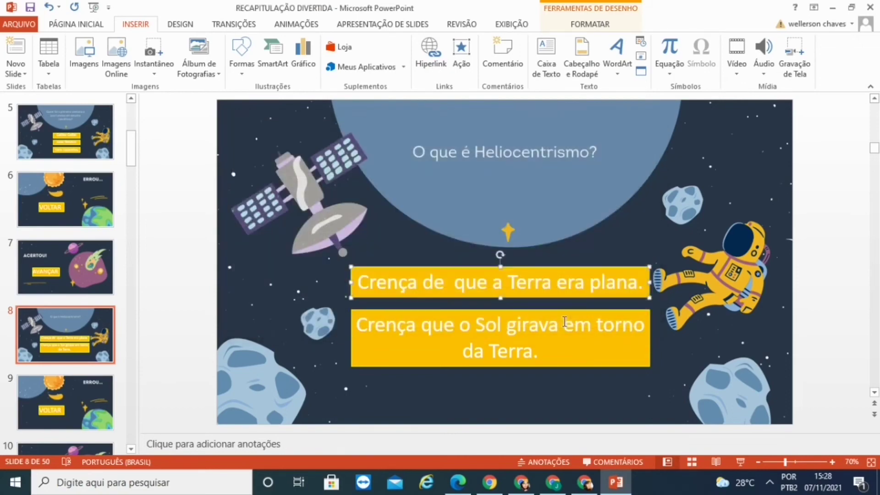
click(605, 356)
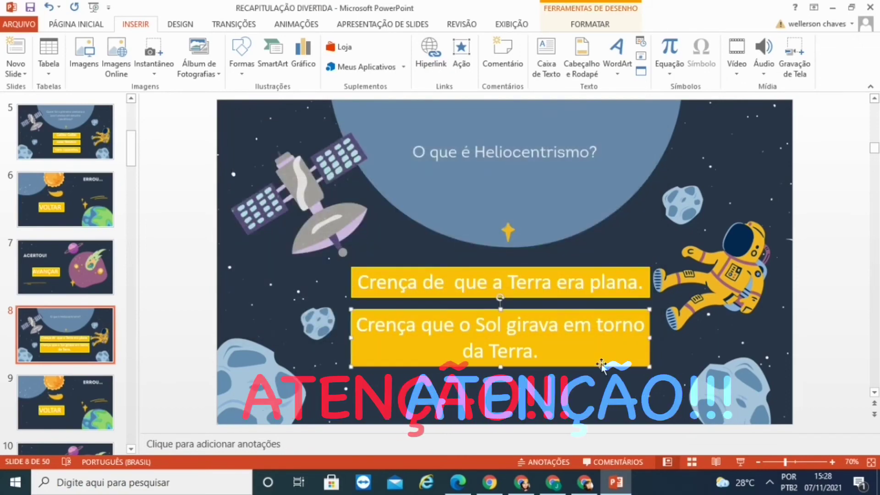
click(429, 51)
click(333, 293)
click(568, 319)
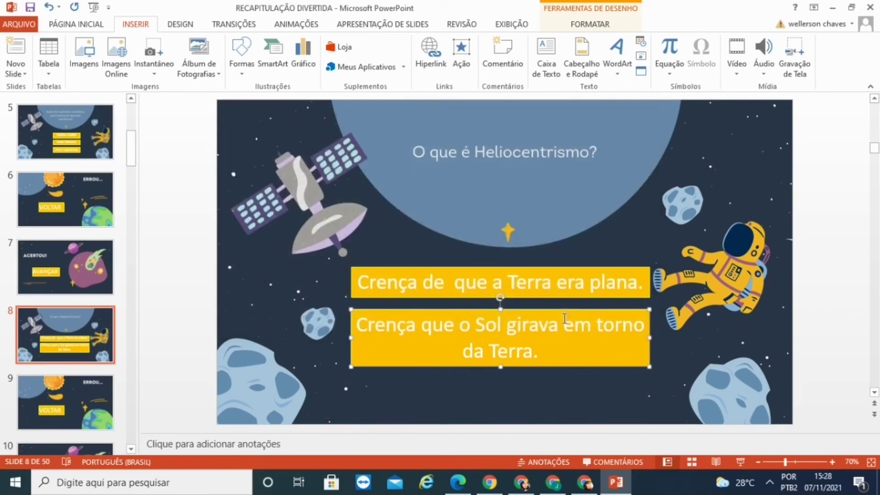
Step: Hyperlink slide 9's VOLTAR button back to slide 8
scroll(565, 318, down, 1)
click(454, 305)
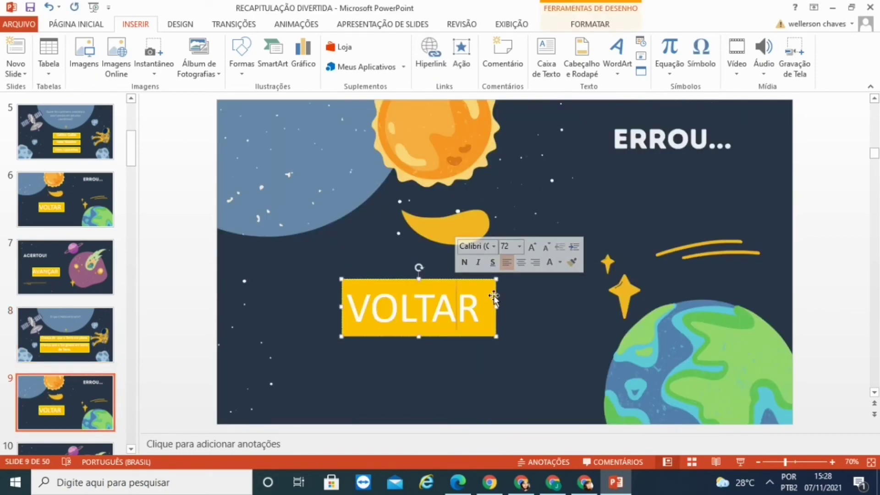
click(433, 54)
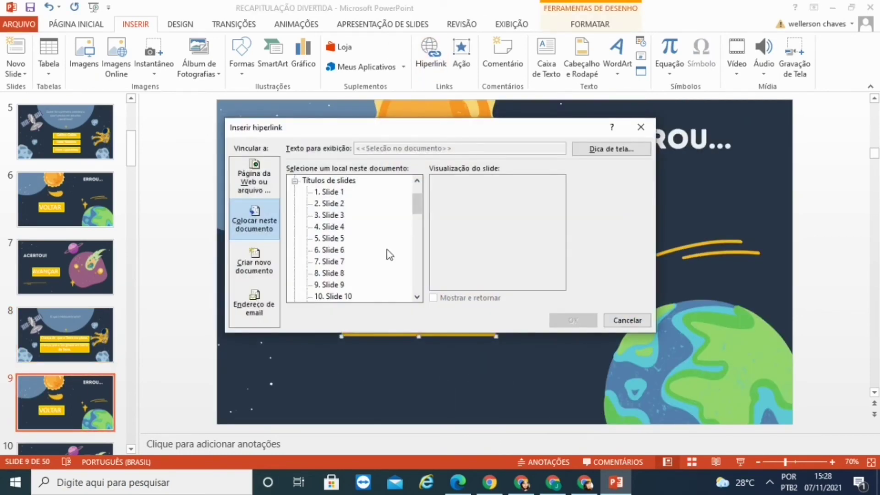
click(342, 273)
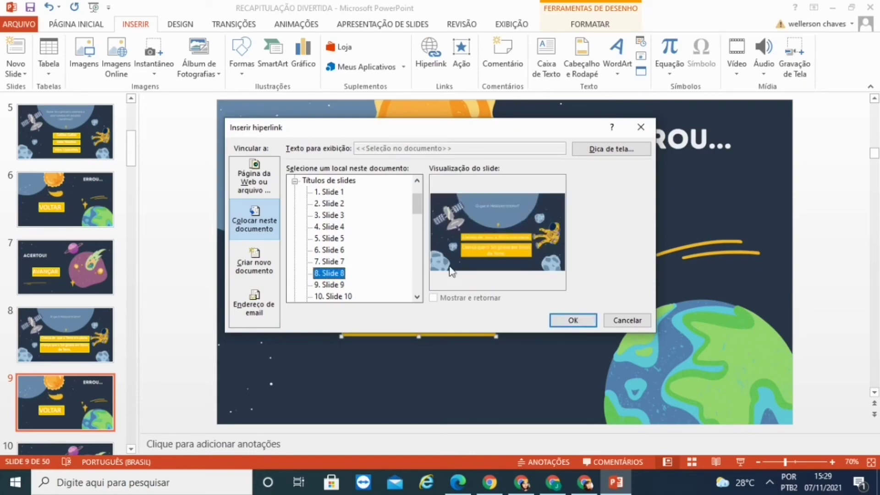
click(574, 320)
Step: Hyperlink slide 10's AVANÇAR button to slide 11
scroll(380, 266, down, 1)
click(380, 267)
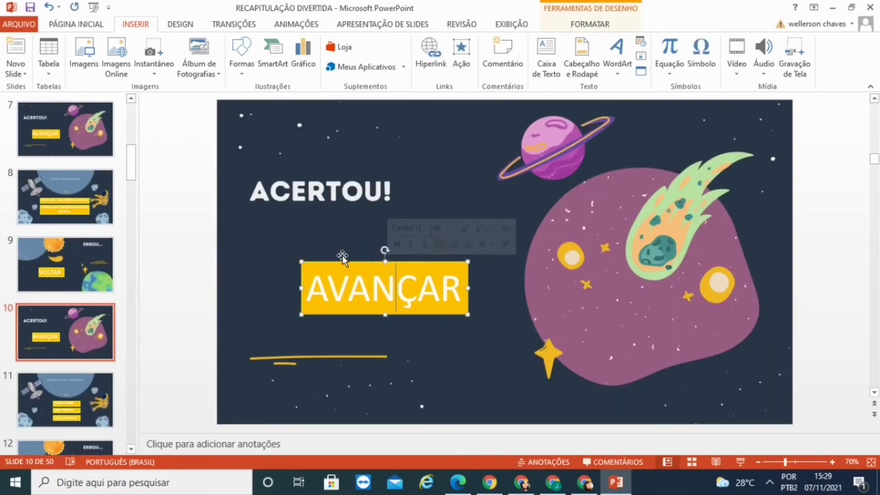
click(431, 54)
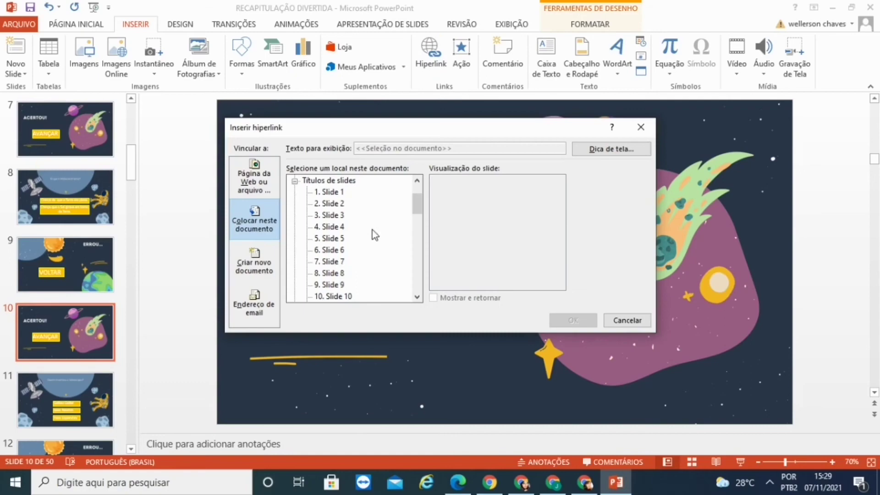
click(416, 297)
click(334, 297)
click(573, 321)
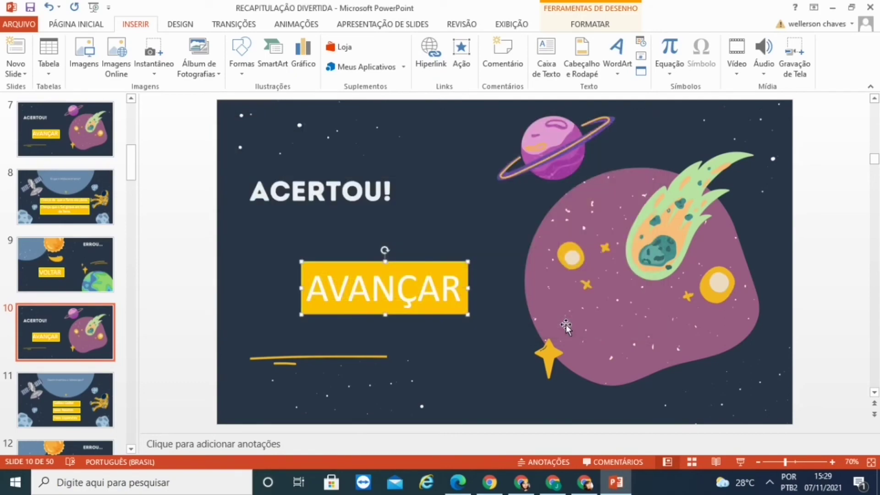
click(132, 450)
click(132, 450)
Step: Start the slide show from the title slide and enter the quiz via INICIAR
click(132, 449)
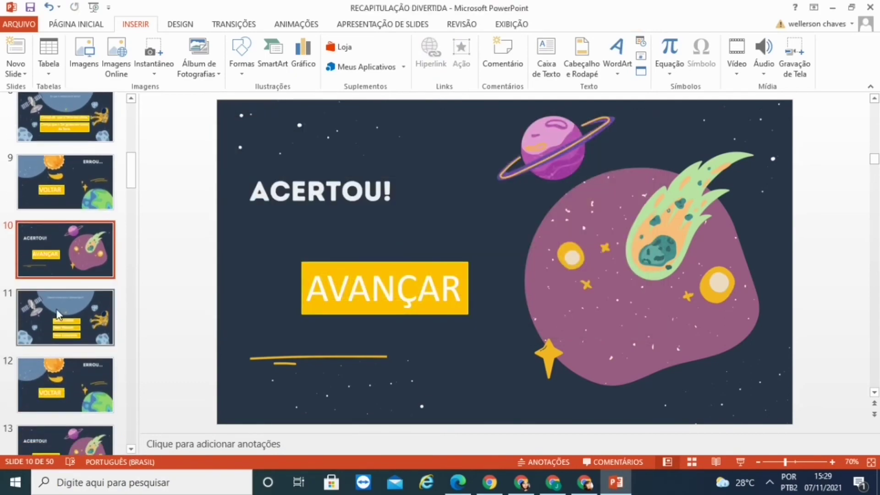
click(78, 329)
mouse_move(131, 158)
mouse_down()
mouse_move(138, 212)
mouse_move(131, 422)
mouse_up()
click(54, 418)
key(Home)
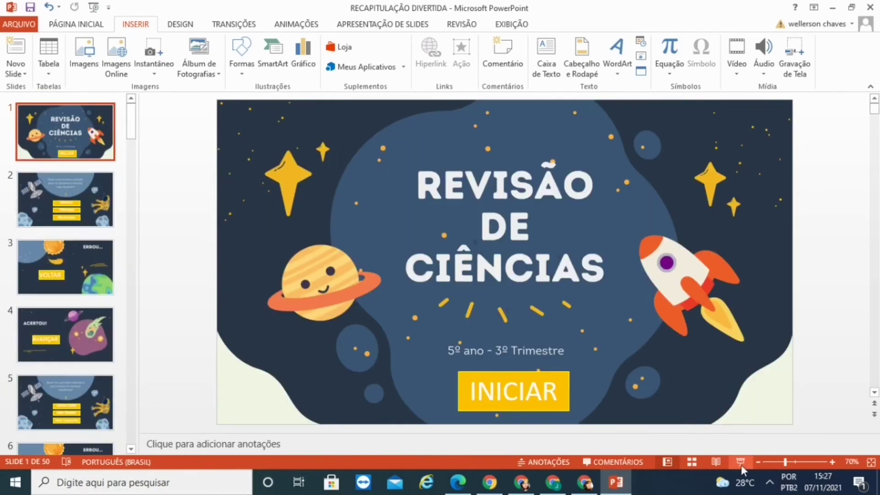
click(738, 463)
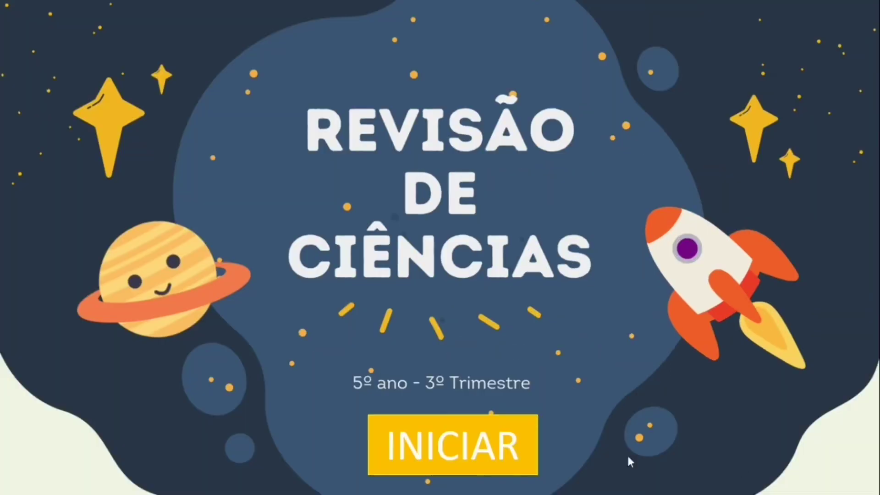
click(465, 447)
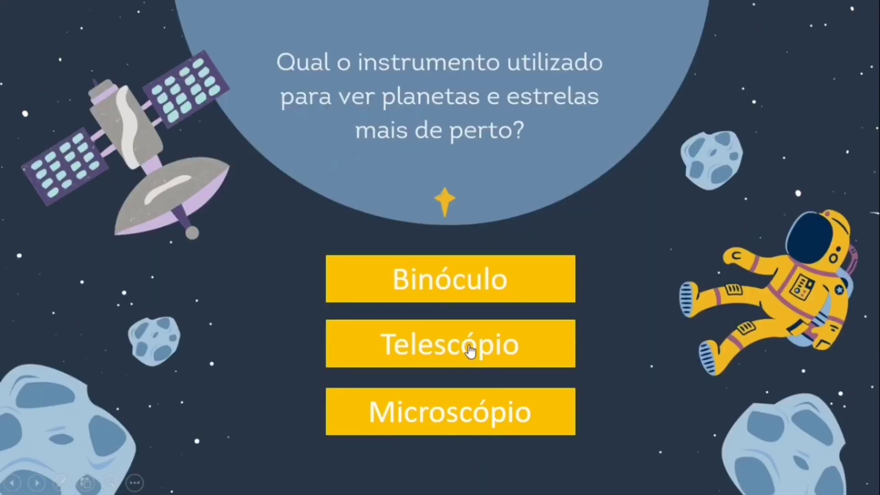
Step: Test wrong answers Binóculo and Microscópio with VOLTAR, then correct Telescópio and Galileu Galilei with AVANÇAR
click(467, 297)
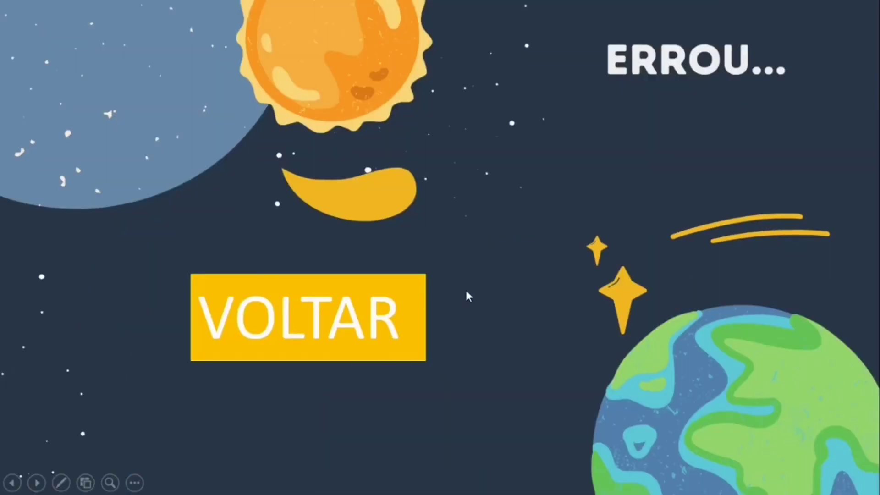
click(337, 331)
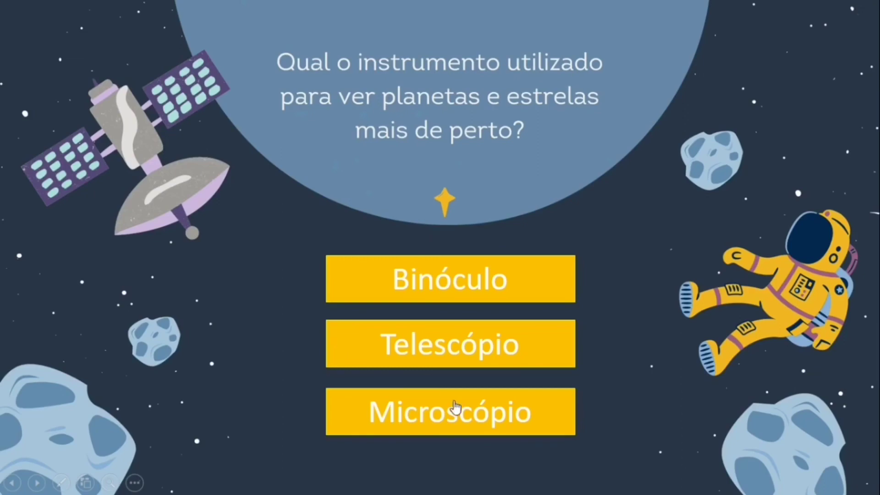
click(447, 415)
click(385, 319)
click(427, 350)
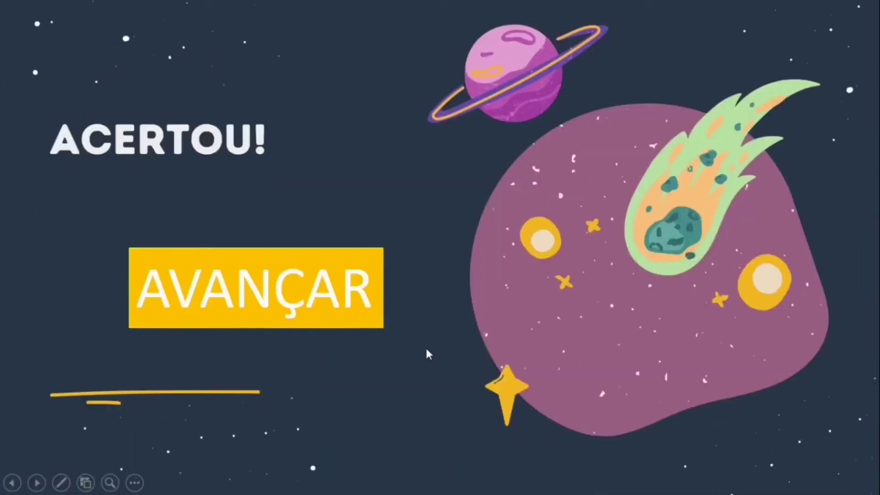
click(301, 300)
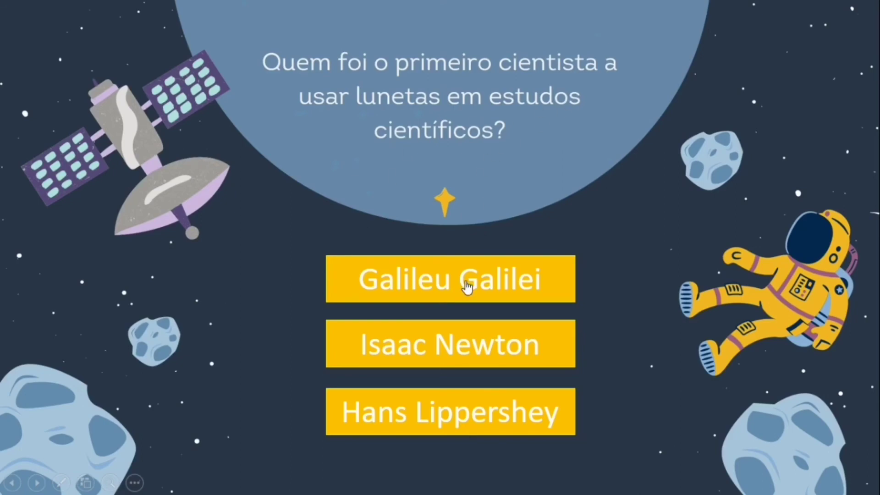
click(467, 289)
click(318, 294)
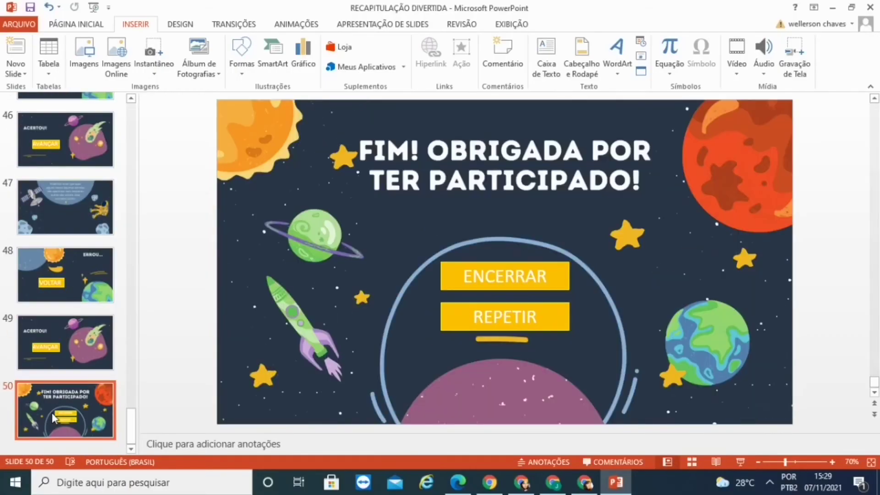
Step: Hyperlink the final slide's REPETIR button to slide 2
click(560, 277)
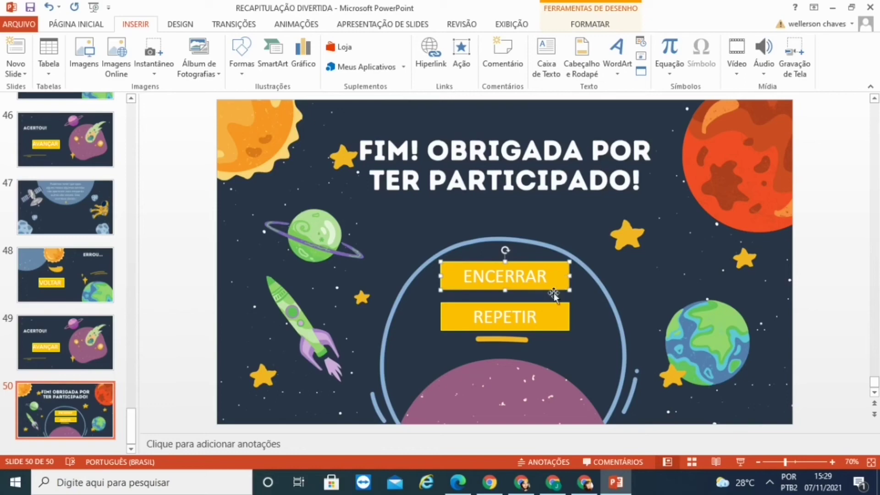
click(559, 318)
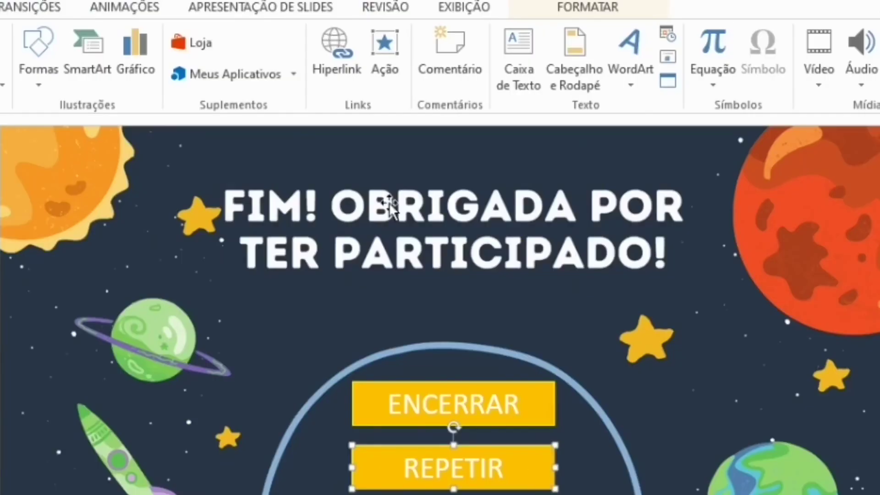
click(337, 60)
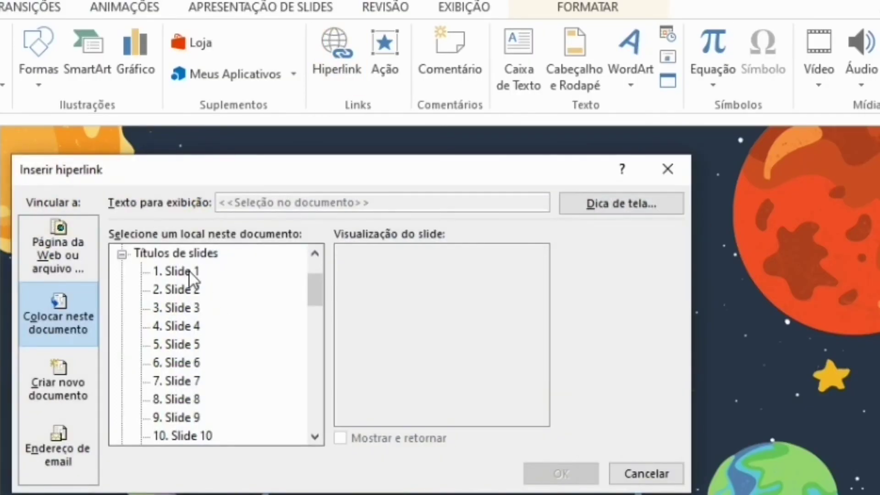
click(189, 271)
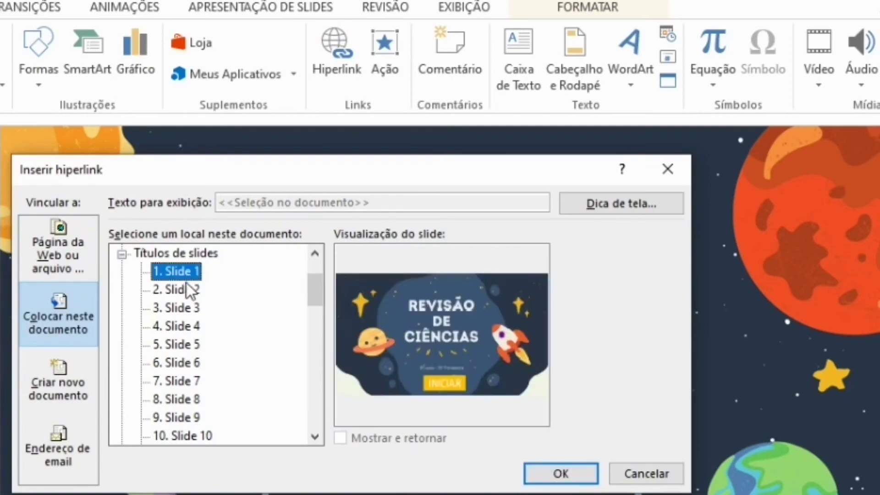
click(186, 288)
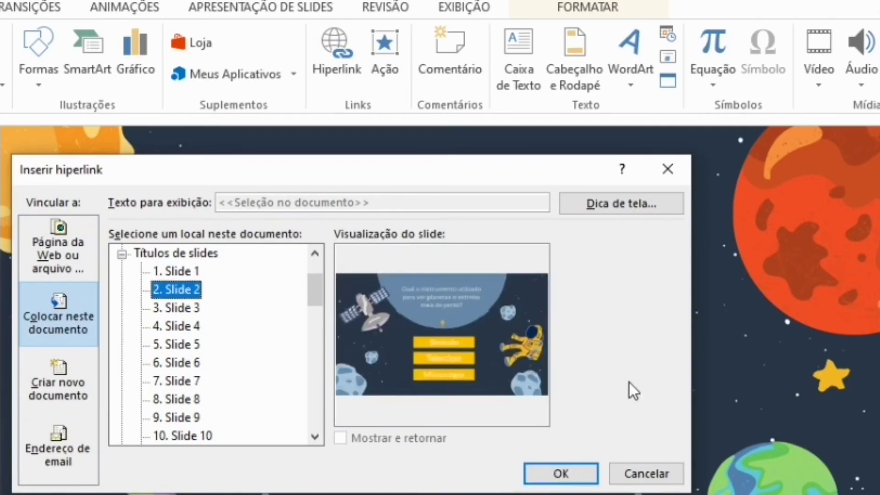
click(560, 475)
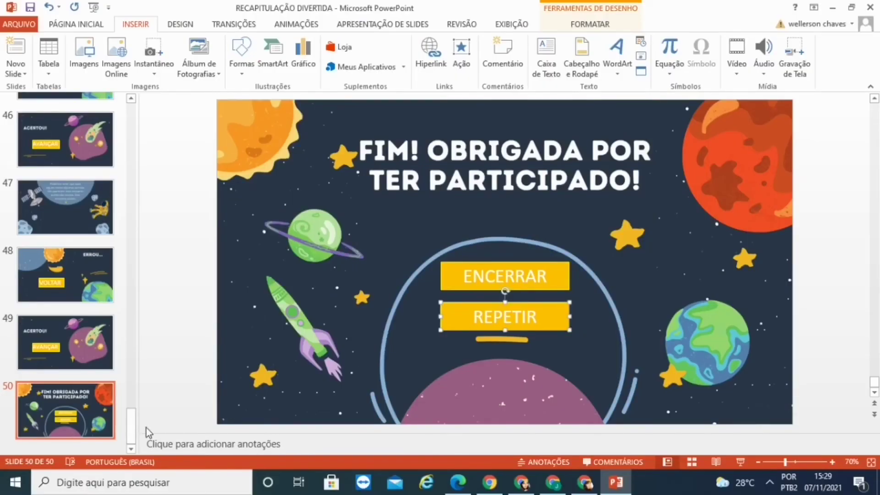
Step: Save as 'RECAPITULAÇÃO DIVERTIDA' on the Desktop in Apresentação de Slides do PowerPoint format
mouse_move(133, 428)
mouse_down()
mouse_move(148, 125)
mouse_move(137, 101)
mouse_up()
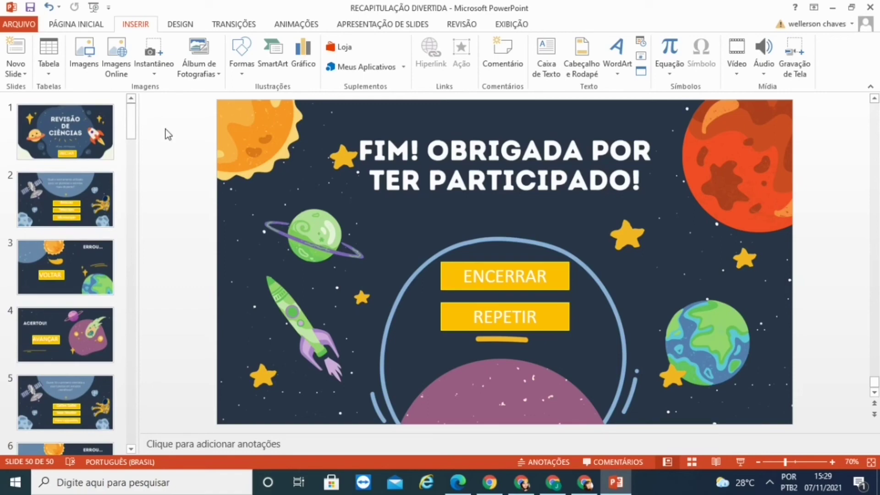
click(20, 20)
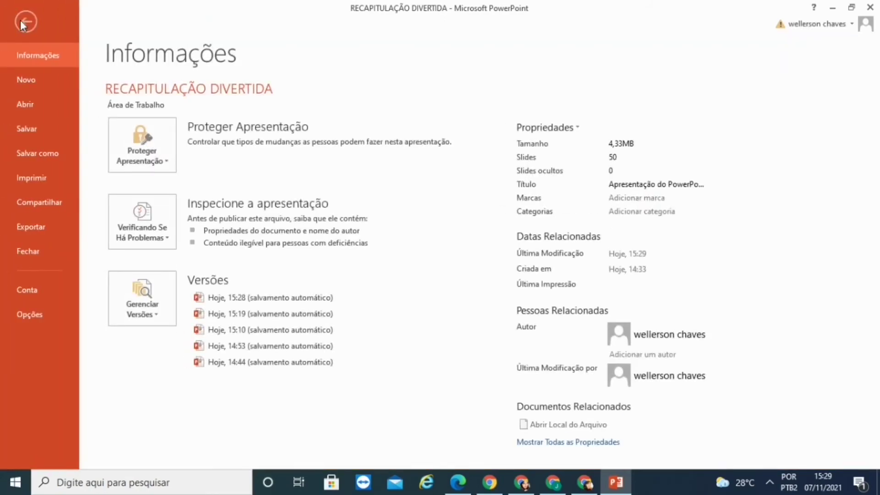
click(42, 158)
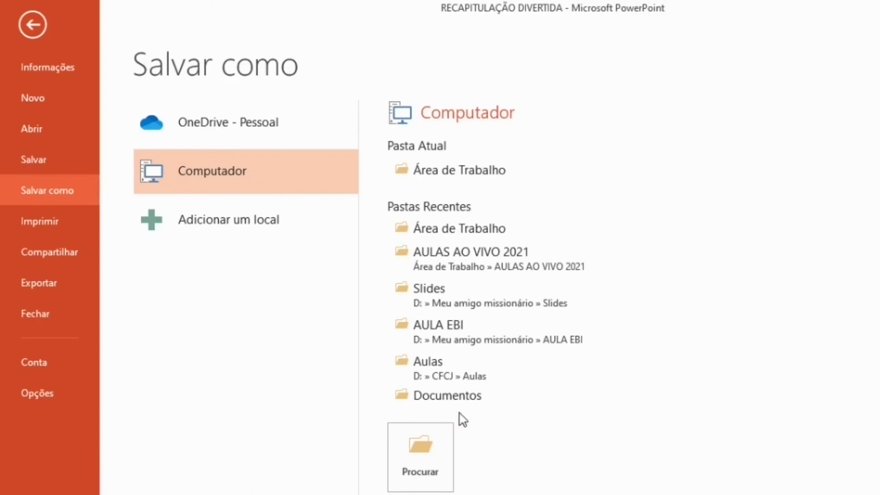
click(424, 455)
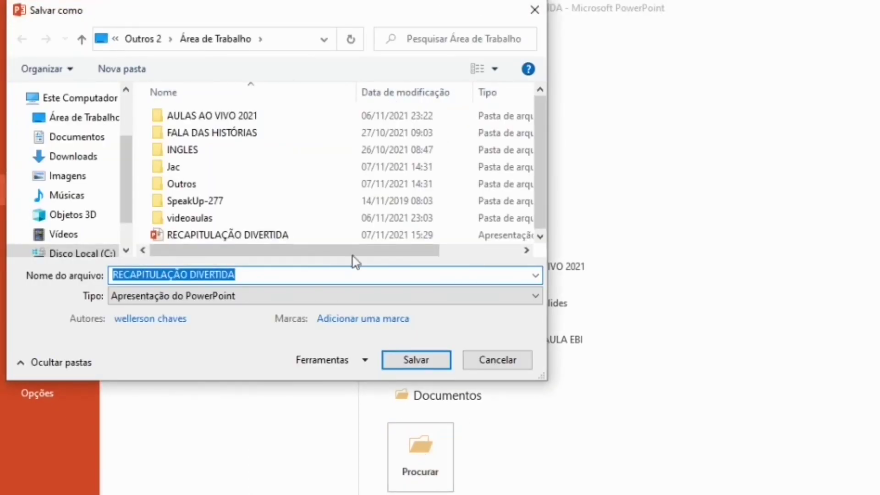
click(242, 298)
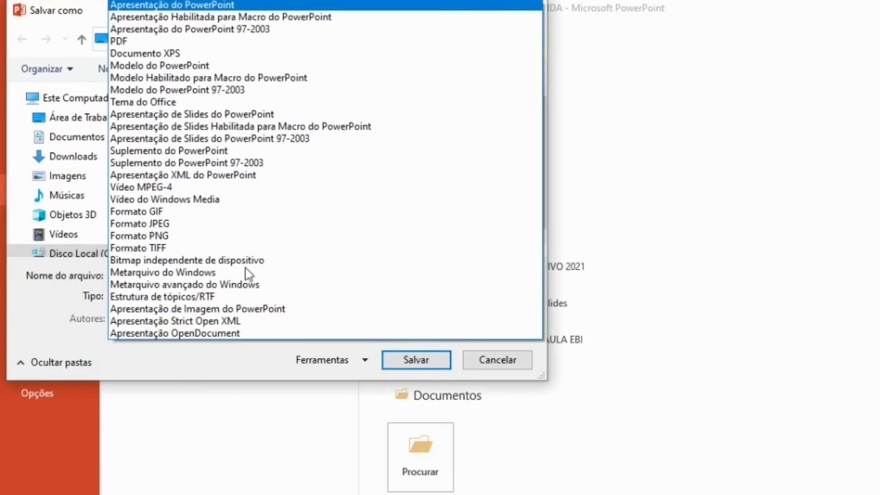
click(211, 115)
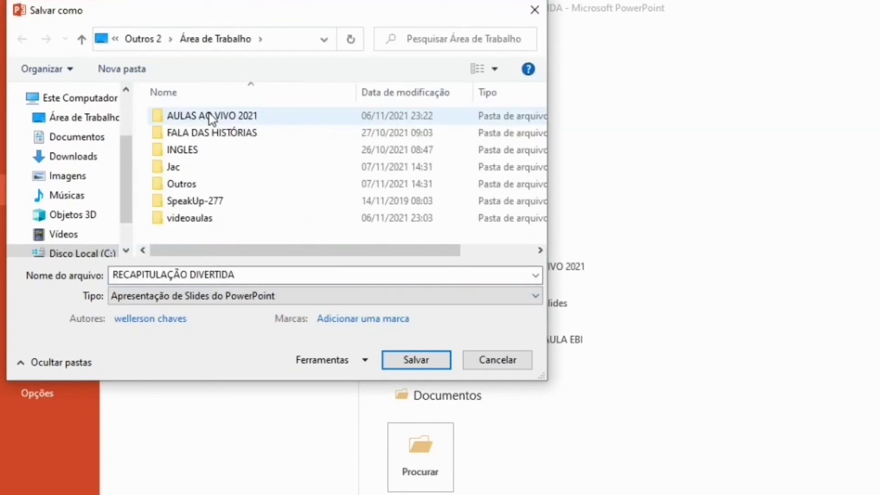
click(421, 364)
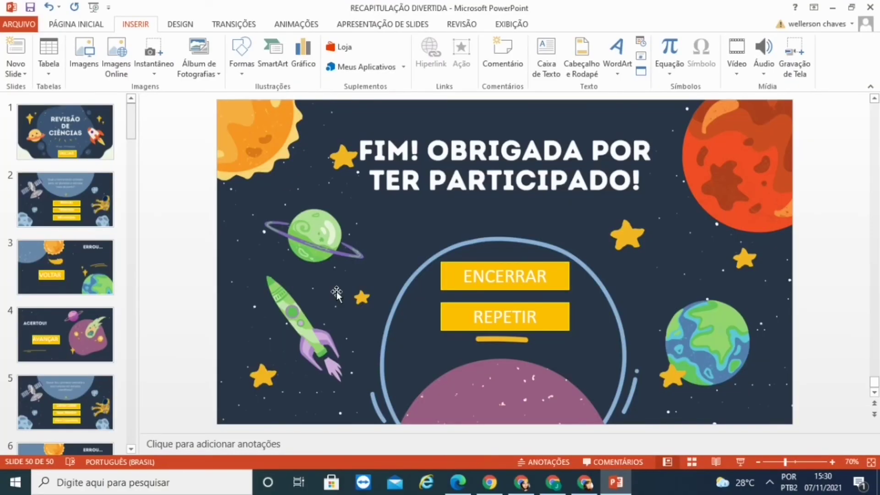
Step: Close PowerPoint, launch the saved quiz show from the desktop and start it from the title slide
click(832, 8)
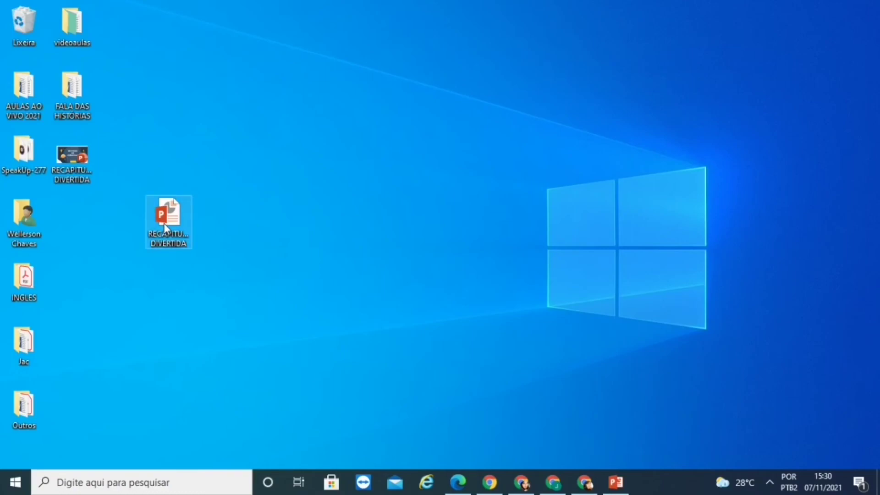
click(73, 161)
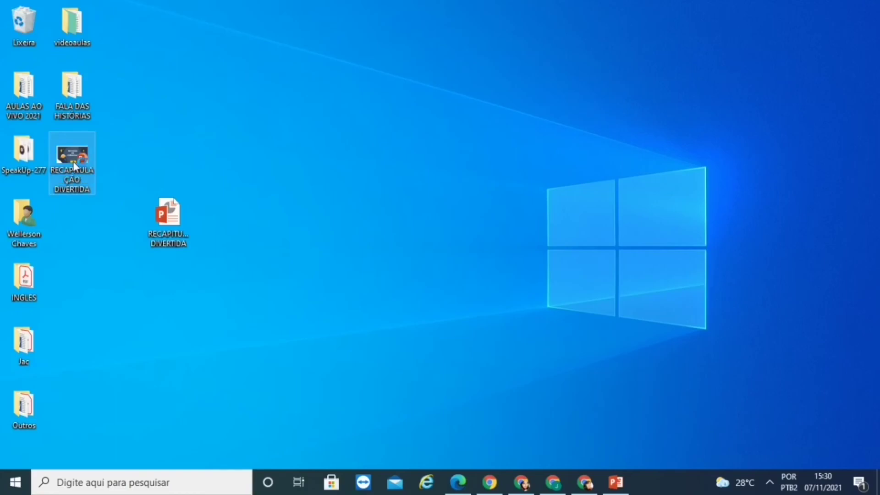
double_click(73, 162)
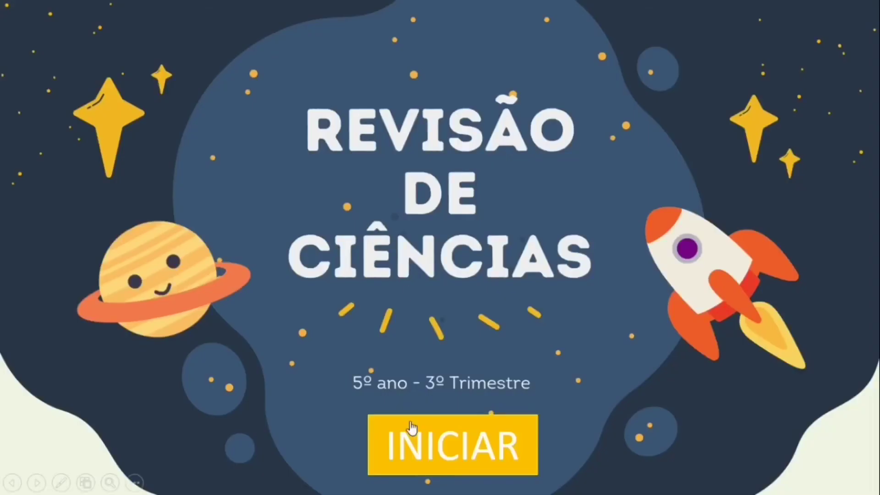
click(443, 441)
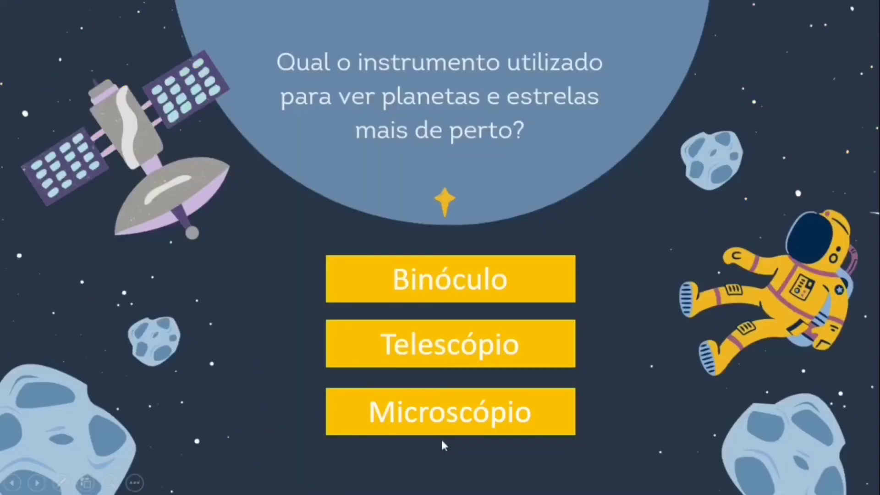
Step: Test the links: answer Telescópio and Galileu Galilei, try a wrong answer on Heliocentrismo, go back, then advance
click(456, 347)
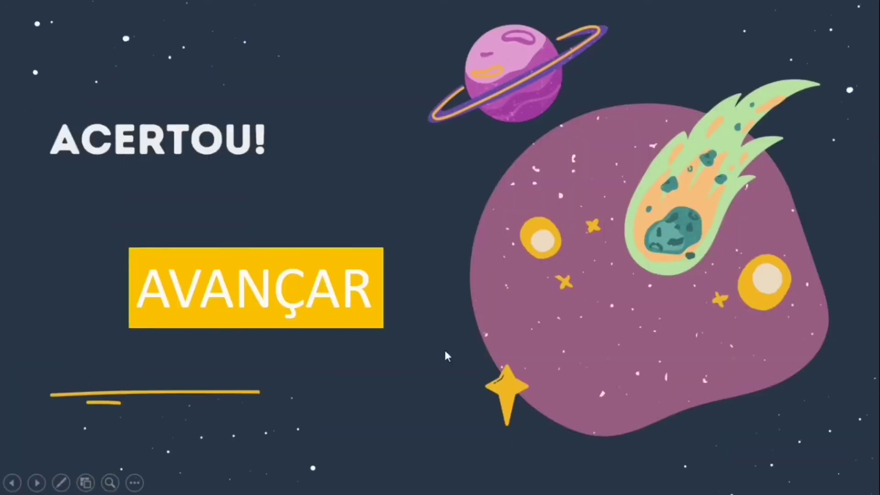
click(317, 303)
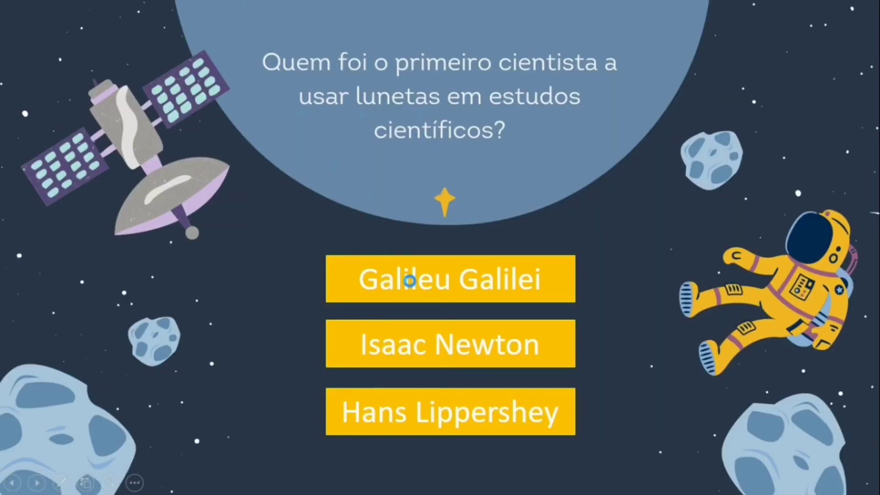
click(409, 279)
click(305, 304)
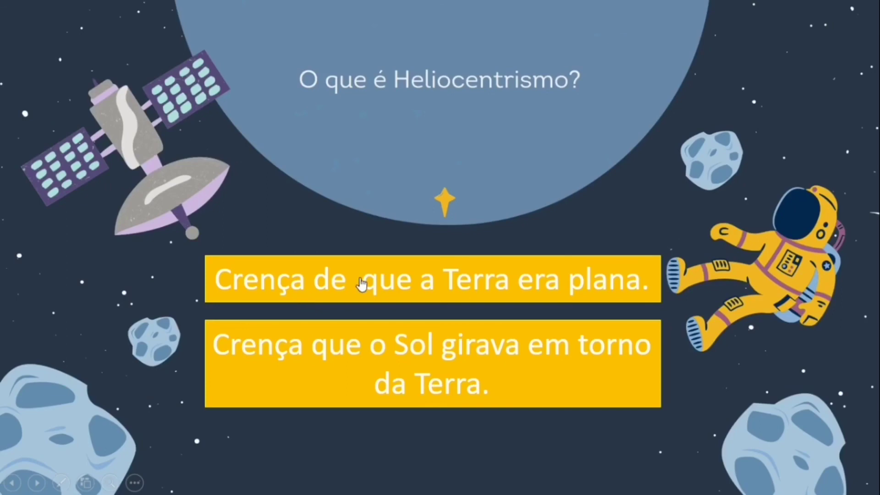
click(362, 284)
click(320, 308)
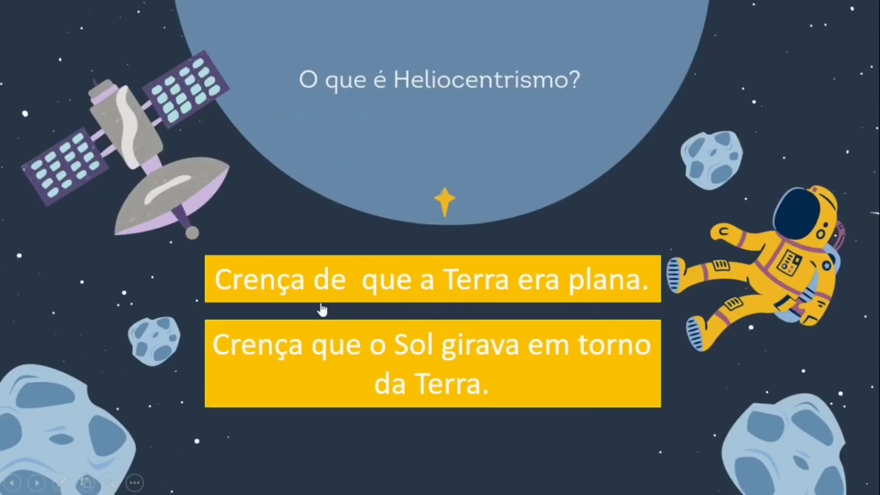
click(346, 354)
click(322, 313)
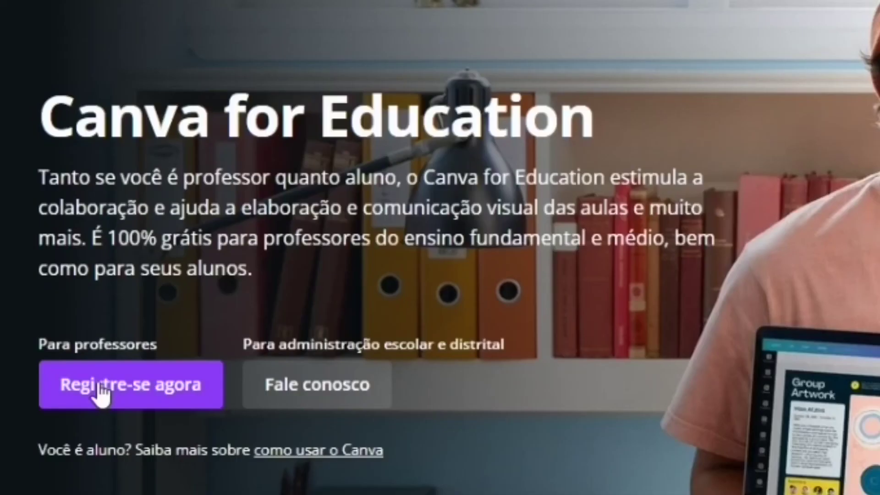
Step: Choose 'Registre-se agora' under Para professores and scroll through the free teacher package offer
click(84, 349)
click(97, 386)
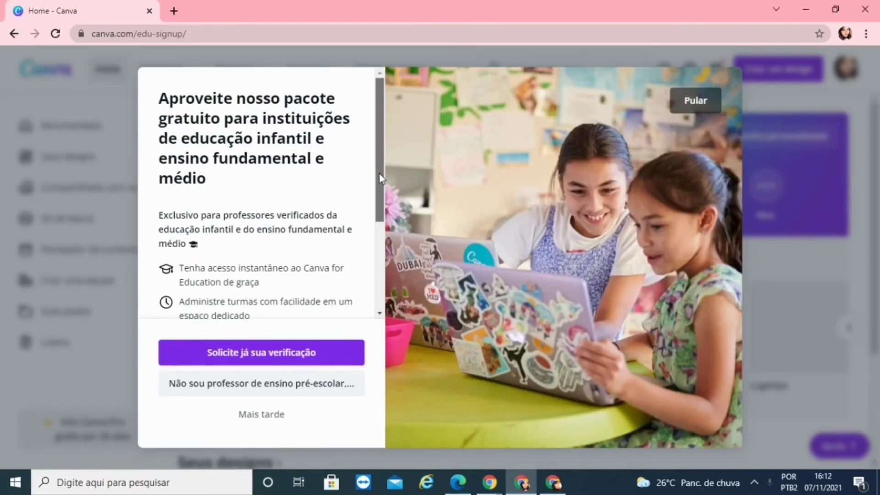
scroll(379, 199, down, 2)
drag(379, 199, 375, 282)
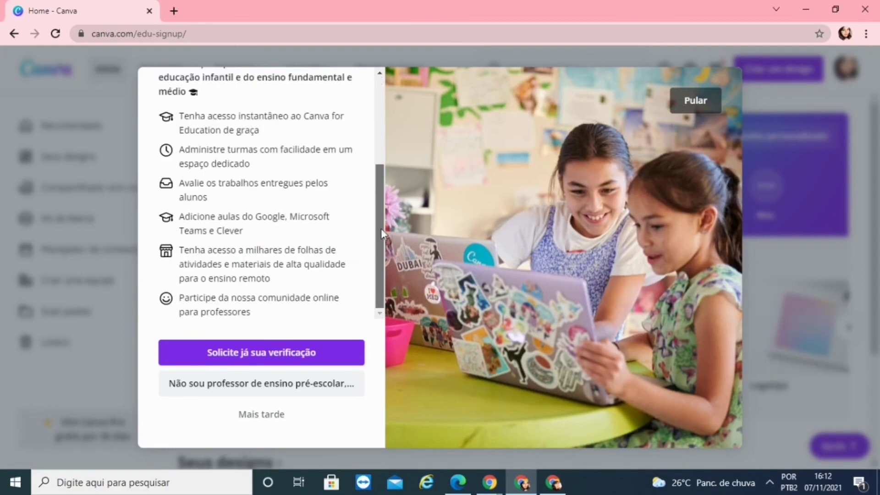
drag(375, 283, 384, 115)
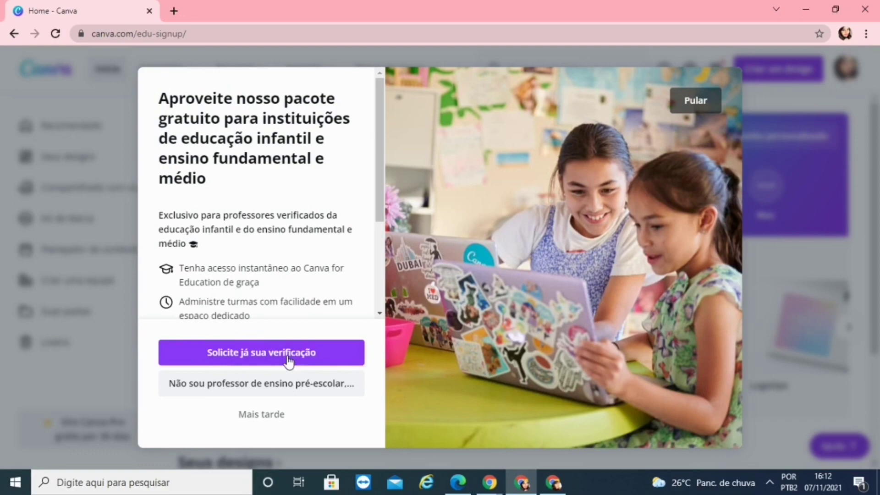
Step: Choose 'Solicite já sua verificação' and scroll through the name, surname, e-mail and school fields
click(288, 362)
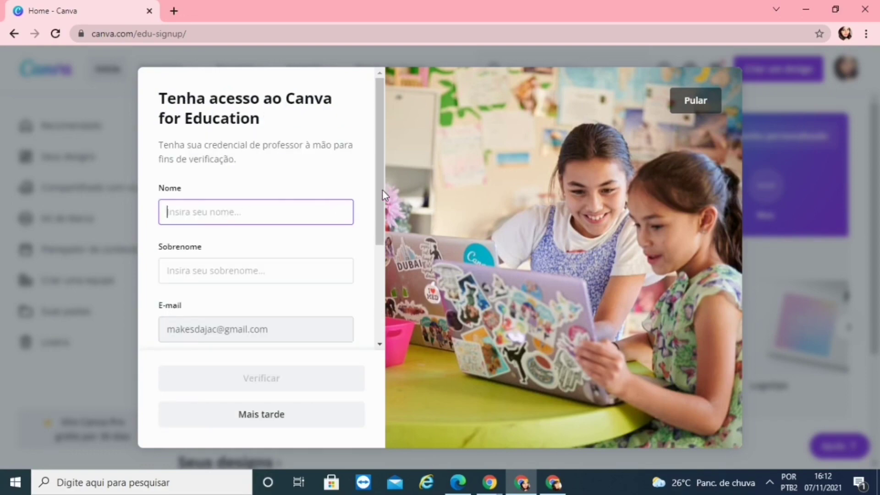
mouse_move(381, 211)
mouse_down()
mouse_move(383, 298)
mouse_move(377, 254)
mouse_up()
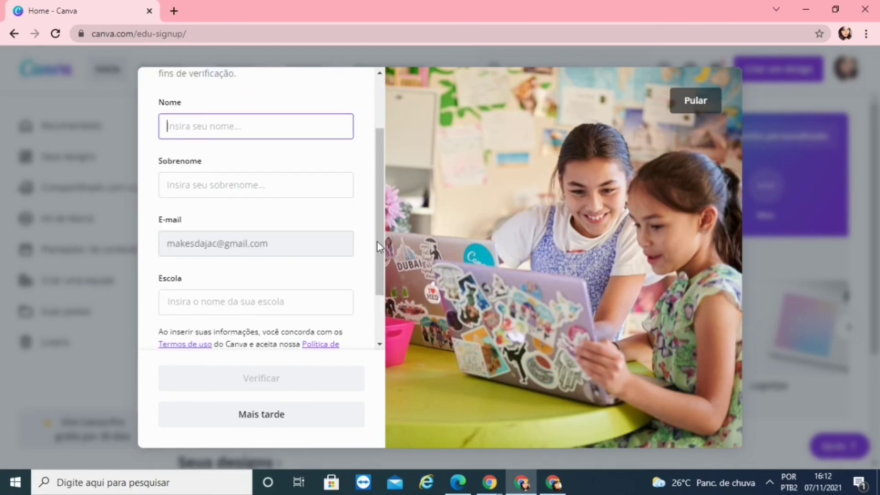
scroll(381, 267, down, 2)
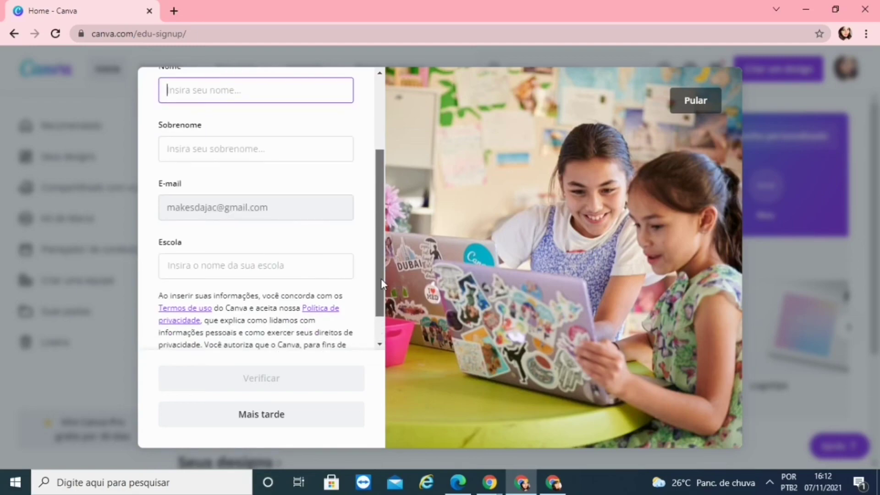
scroll(381, 293, down, 2)
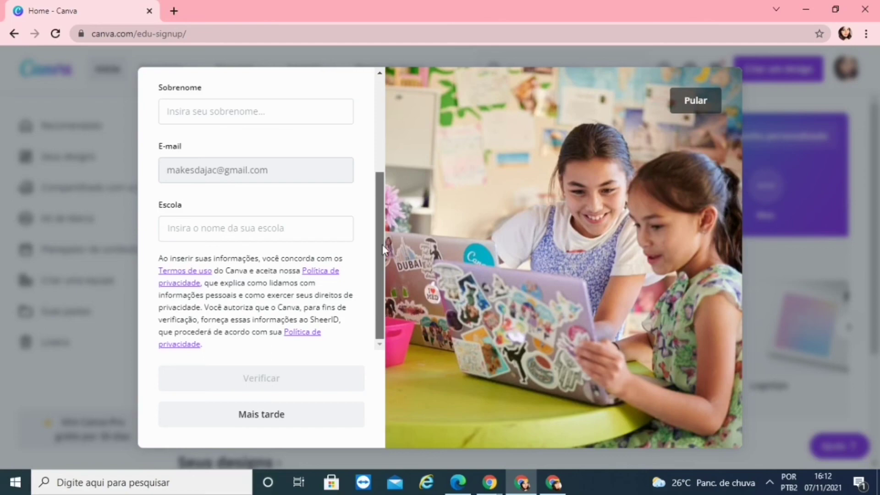
drag(382, 244, 384, 117)
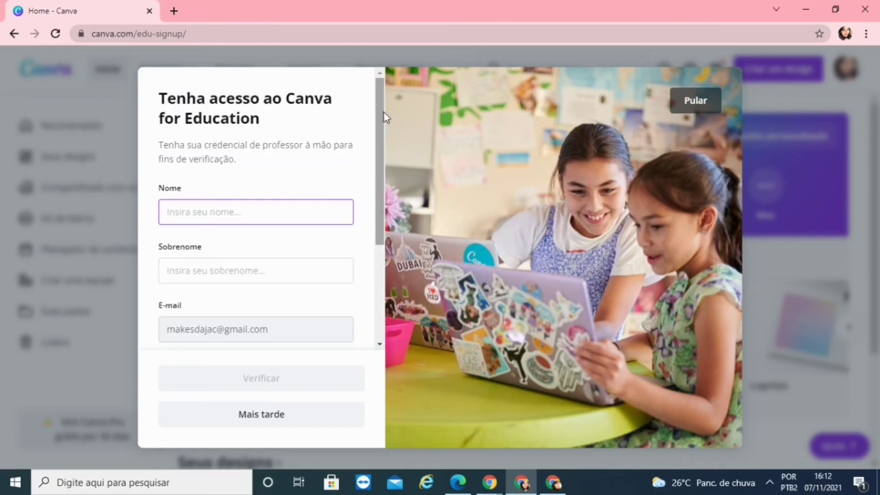